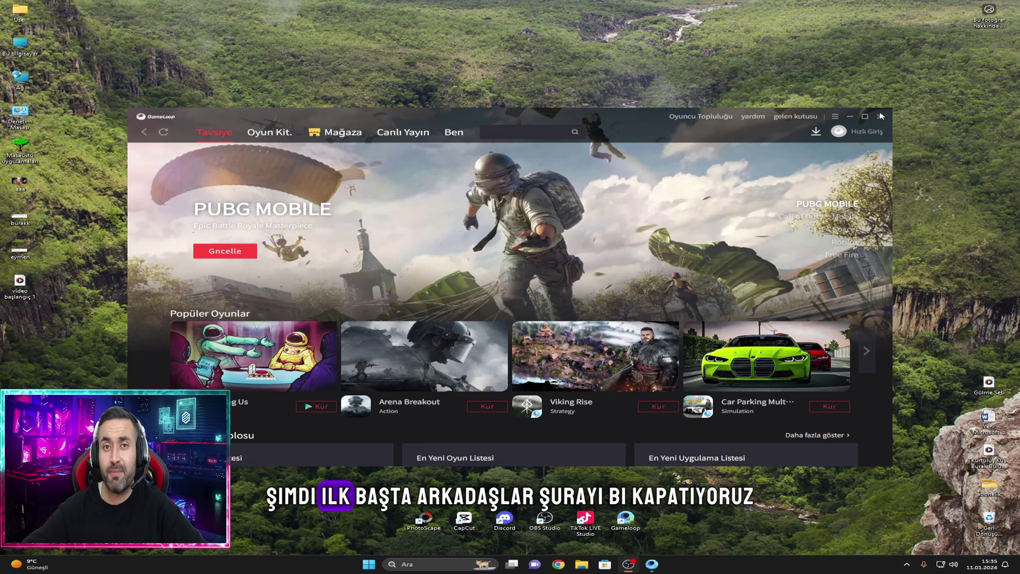
Step: Close the GameLoop window and exit GameLoop completely from its background process
{"action": "left_click", "coordinate": [881, 116]}
{"action": "left_click", "coordinate": [907, 564]}
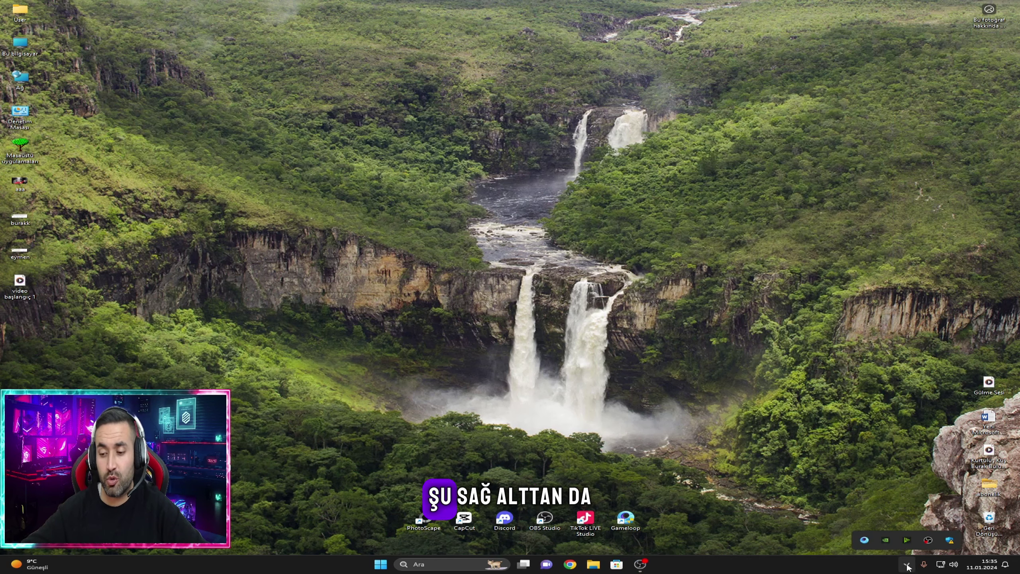
{"action": "left_click", "coordinate": [881, 535]}
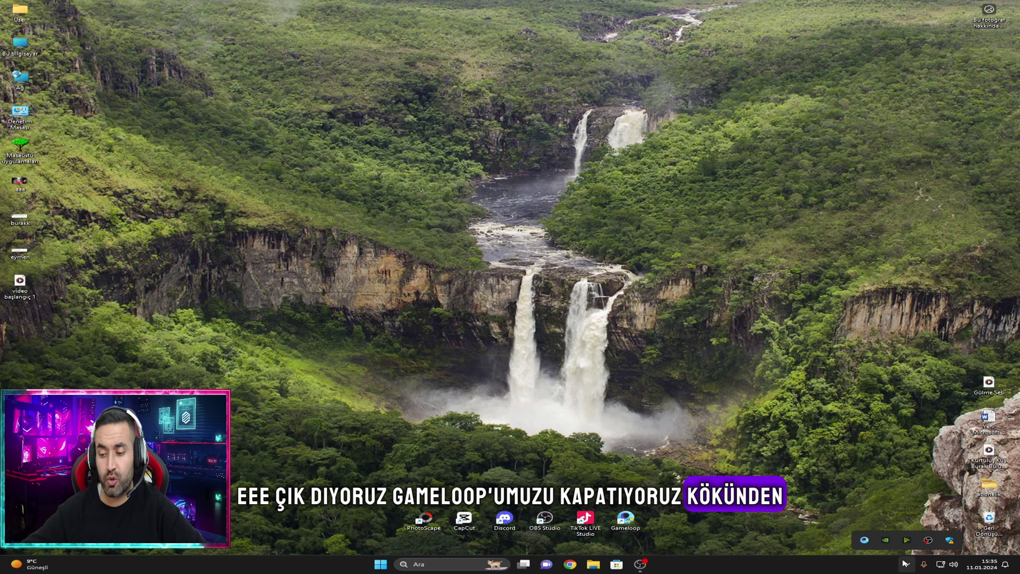
Step: Open the Windows "Program ekle veya kaldır" settings and search the installed apps for "game"
{"action": "left_click", "coordinate": [453, 564]}
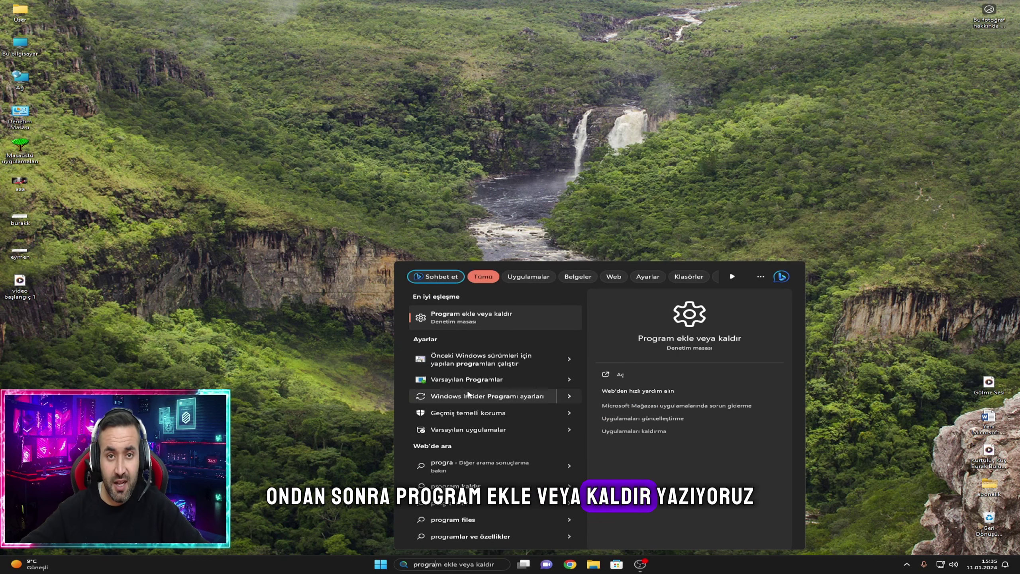
{"action": "left_click", "coordinate": [496, 326]}
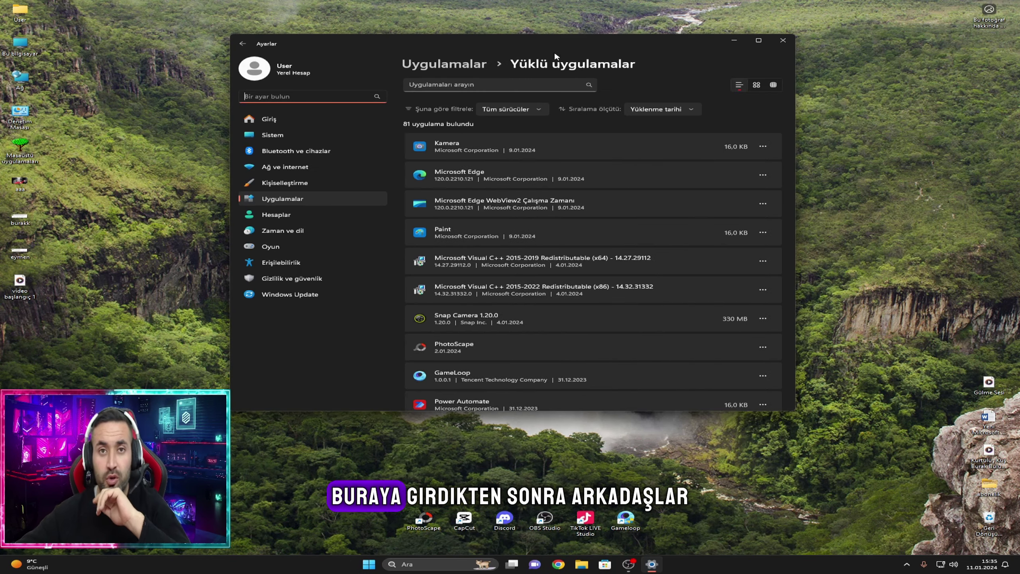
{"action": "left_click_drag", "start_coordinate": [568, 46], "coordinate": [576, 79]}
{"action": "left_click", "coordinate": [519, 121]}
{"action": "type", "text": "gam"}
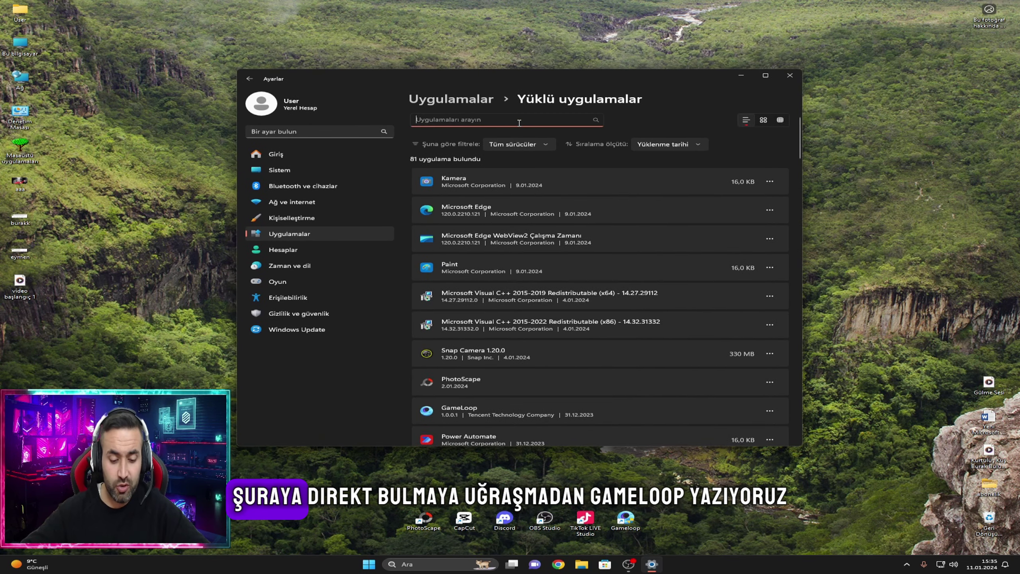
{"action": "type", "text": "e"}
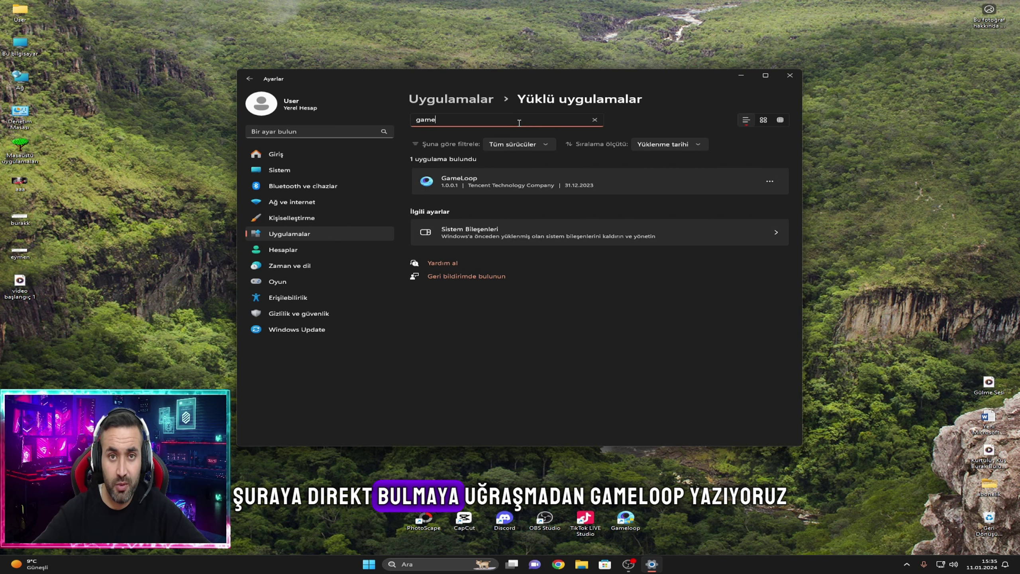
Step: Start uninstalling GameLoop from the installed apps, choosing removal instead of repair in its uninstaller
{"action": "left_click", "coordinate": [769, 181]}
{"action": "left_click", "coordinate": [669, 209]}
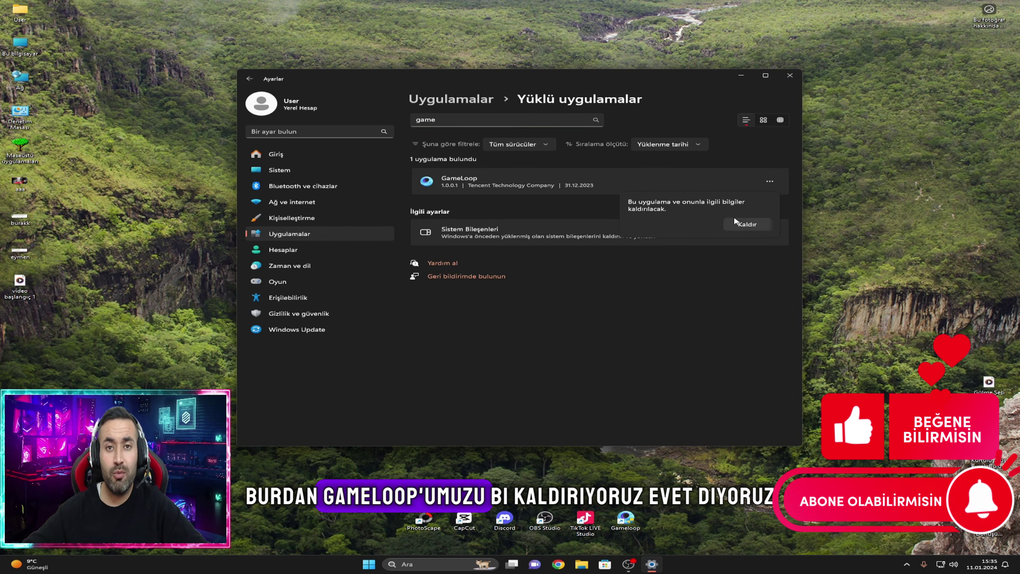
{"action": "left_click", "coordinate": [751, 224]}
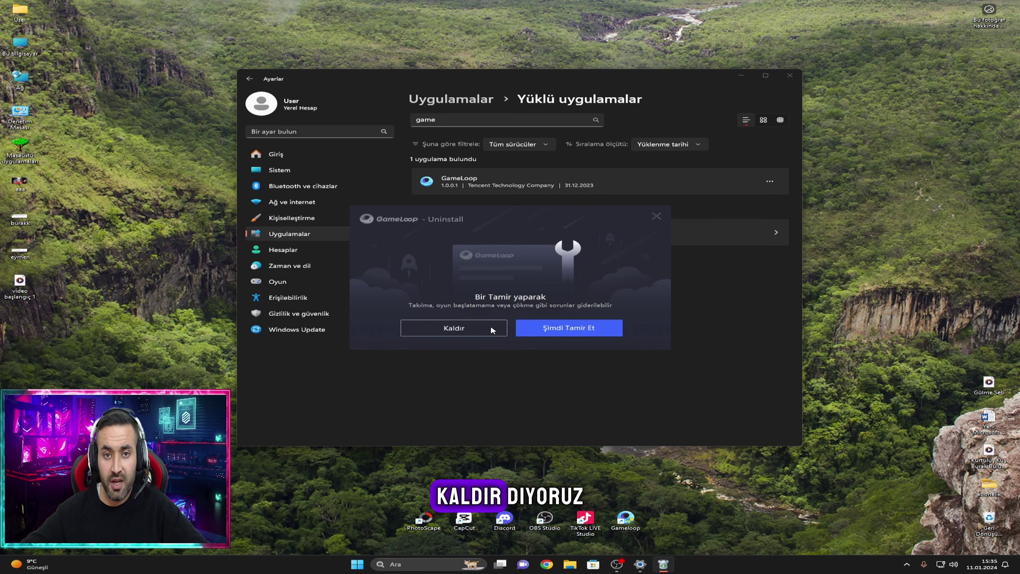
{"action": "left_click", "coordinate": [490, 325]}
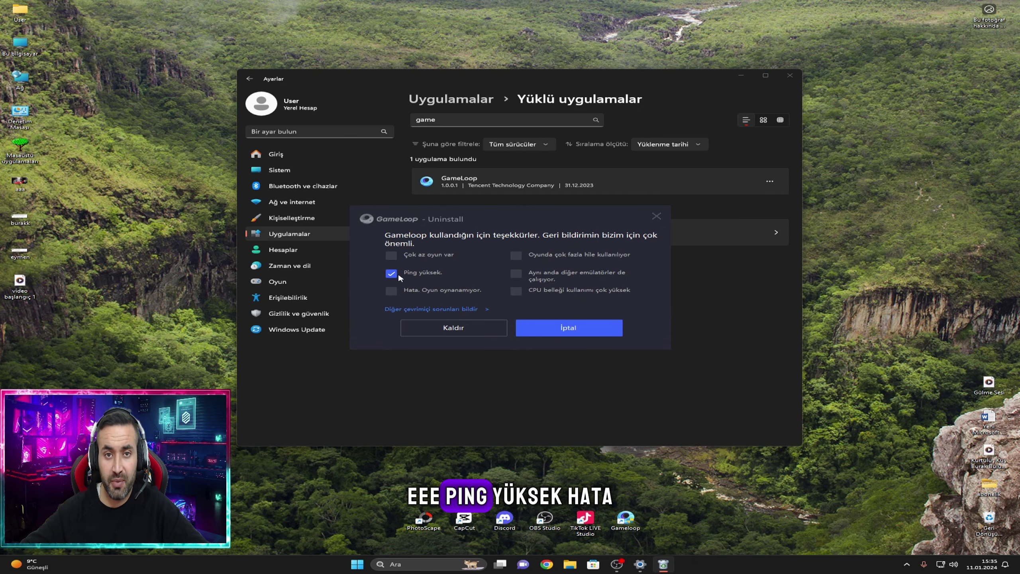
Step: Mark high ping, unplayable errors, cheating and other running emulators as uninstall reasons, complete GameLoop's removal and close the uninstaller and Settings
{"action": "left_click", "coordinate": [393, 290]}
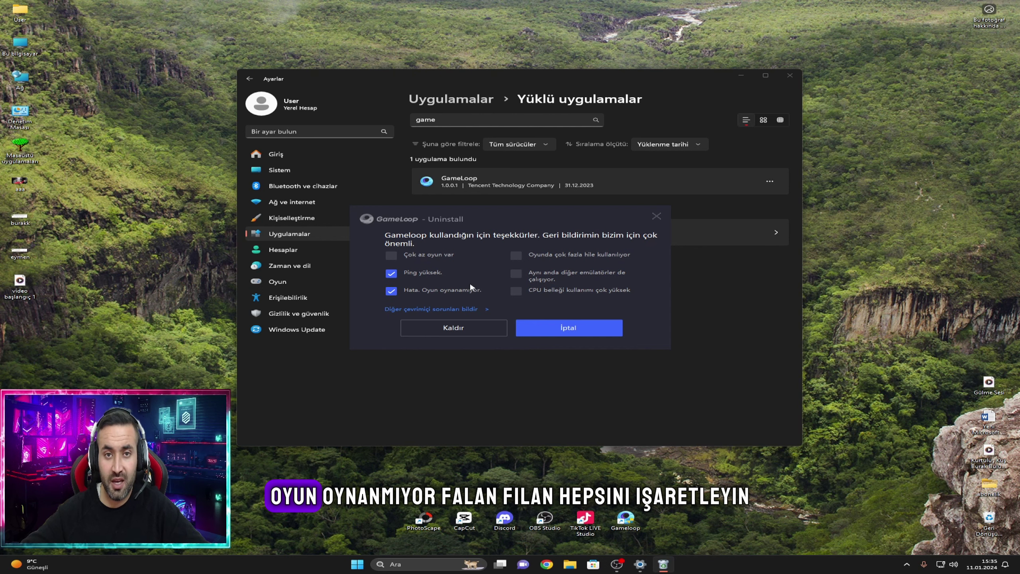
{"action": "left_click", "coordinate": [516, 274]}
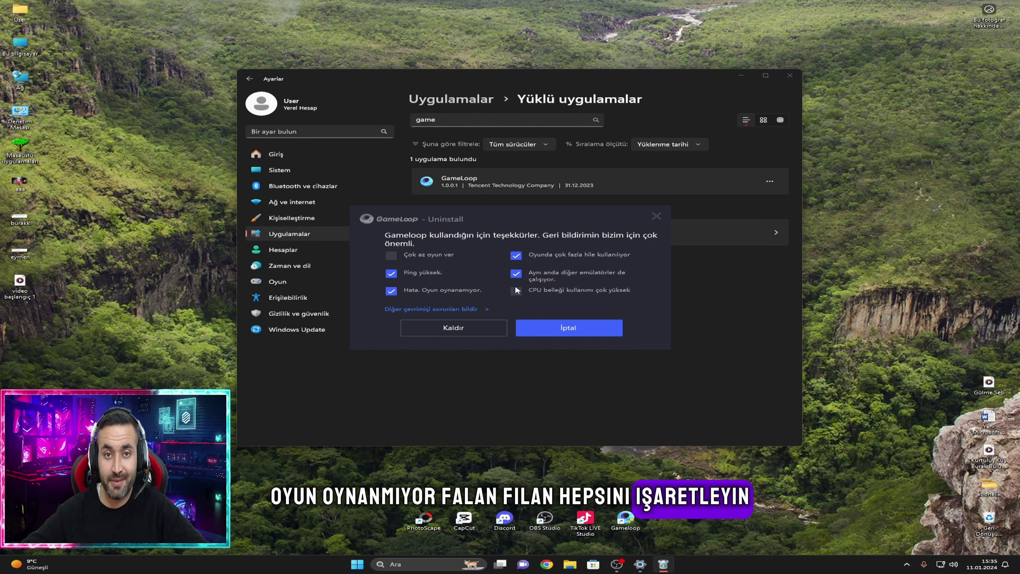
{"action": "left_click", "coordinate": [476, 324]}
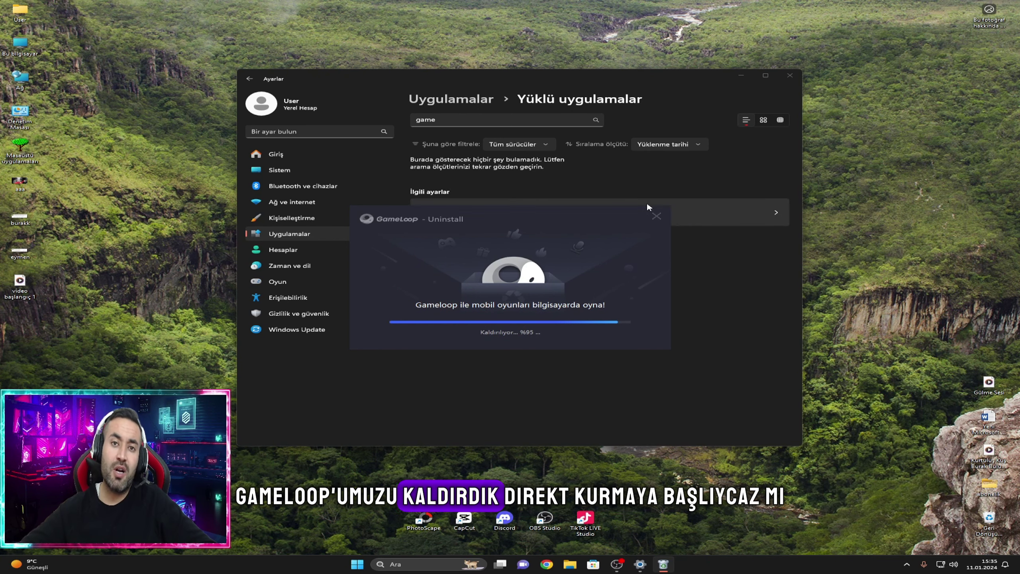
{"action": "left_click", "coordinate": [656, 217]}
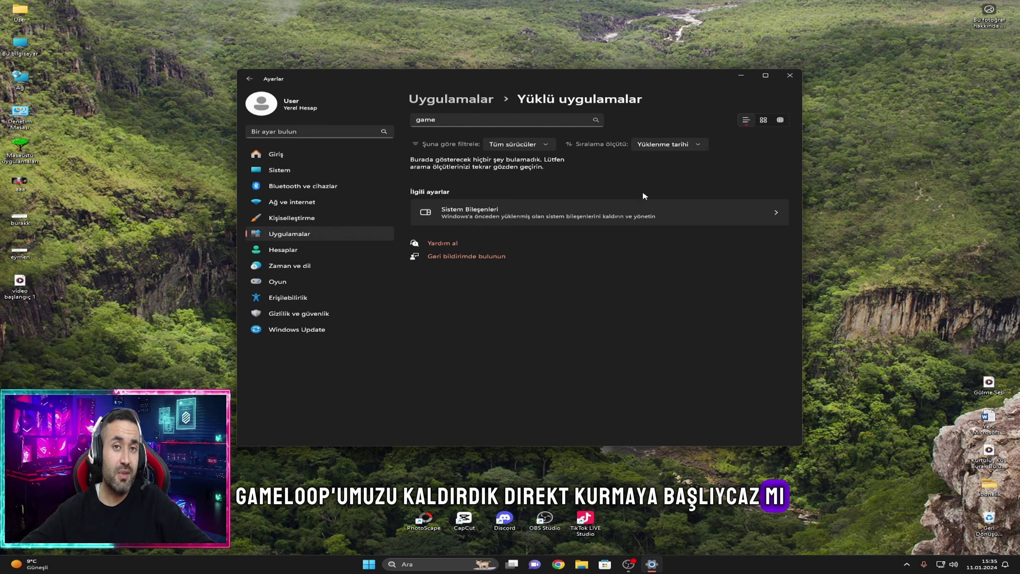
{"action": "left_click", "coordinate": [790, 78]}
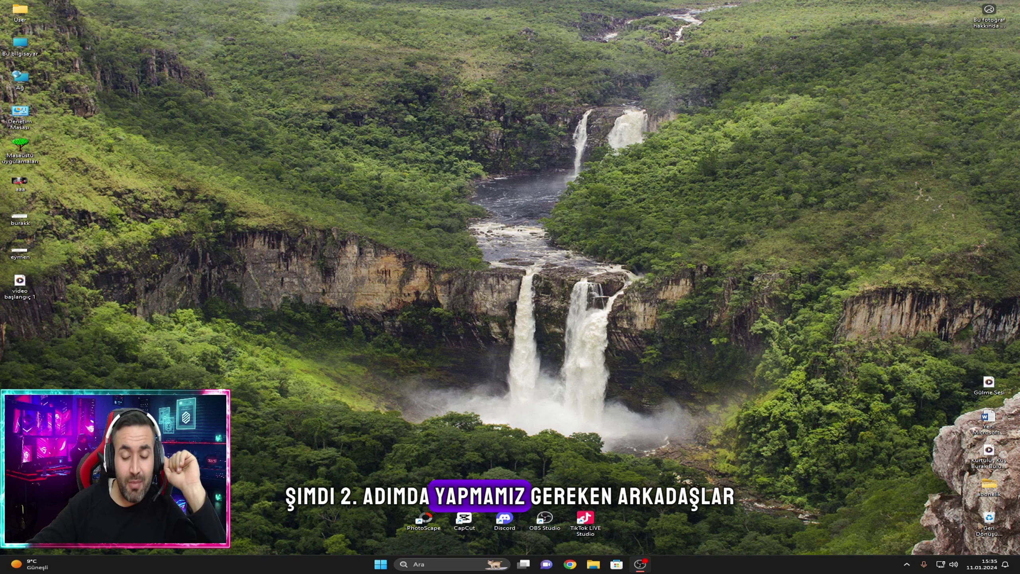
Step: Delete the Temp folder from the Yeni Birim (D:) drive
{"action": "left_click", "coordinate": [371, 569]}
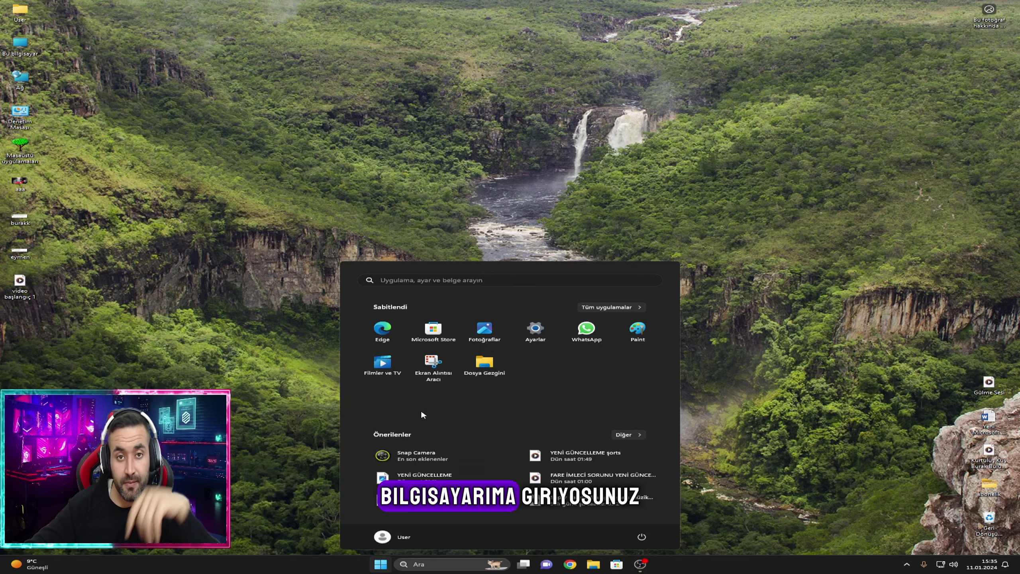
{"action": "left_click", "coordinate": [56, 140]}
{"action": "double_click", "coordinate": [25, 45]}
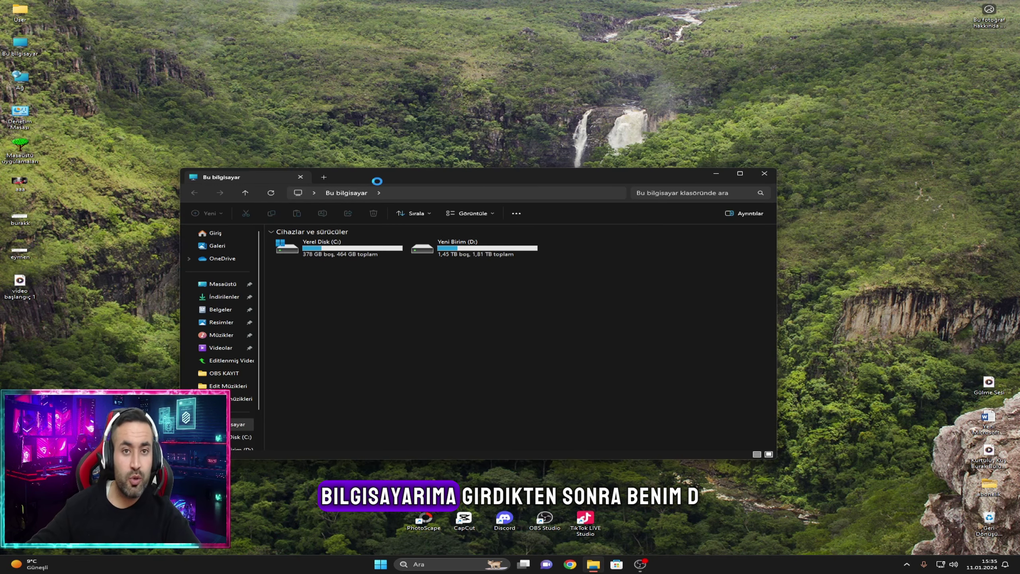
{"action": "double_click", "coordinate": [473, 247]}
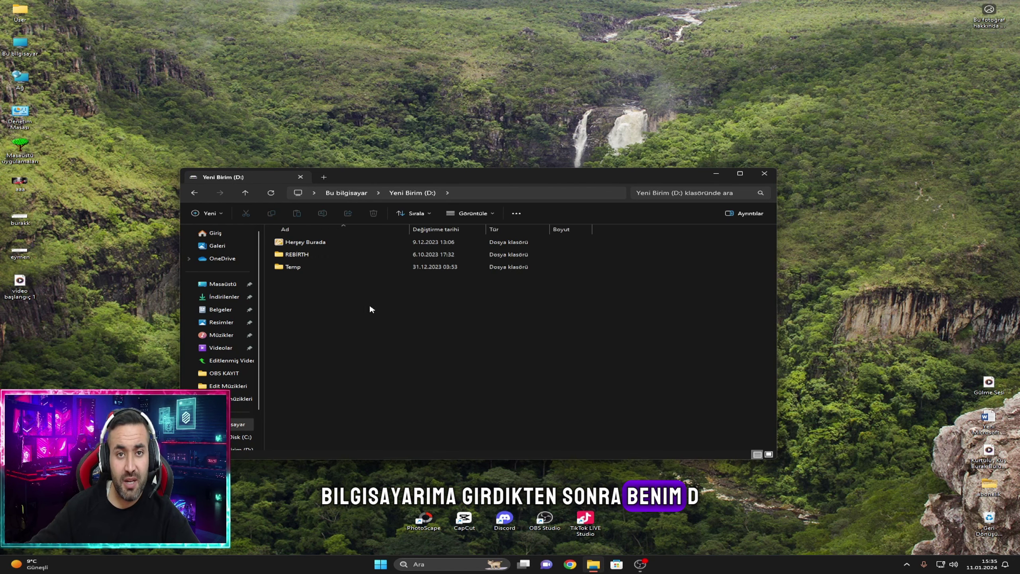
{"action": "left_click", "coordinate": [322, 268]}
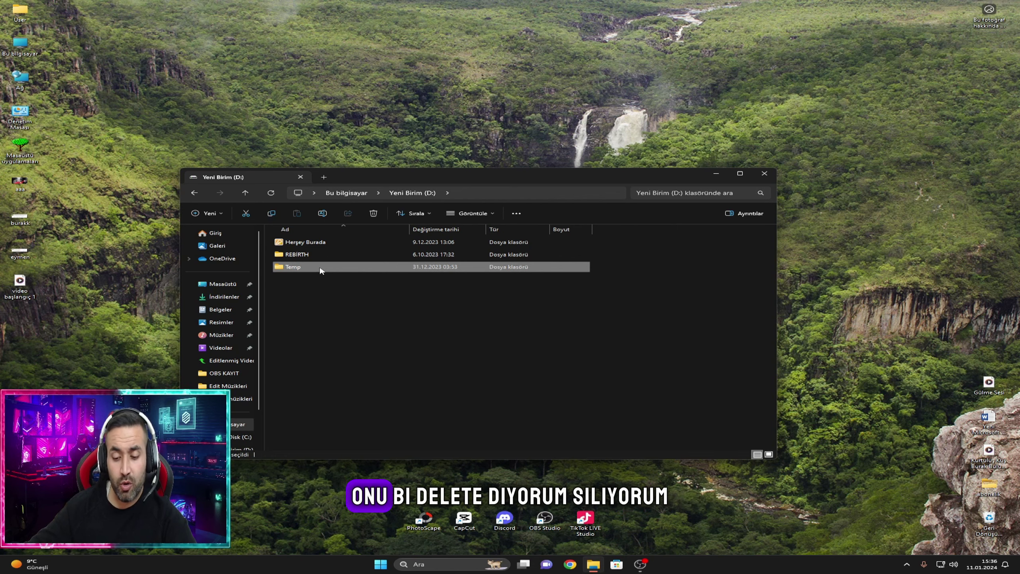
{"action": "key", "text": "Delete"}
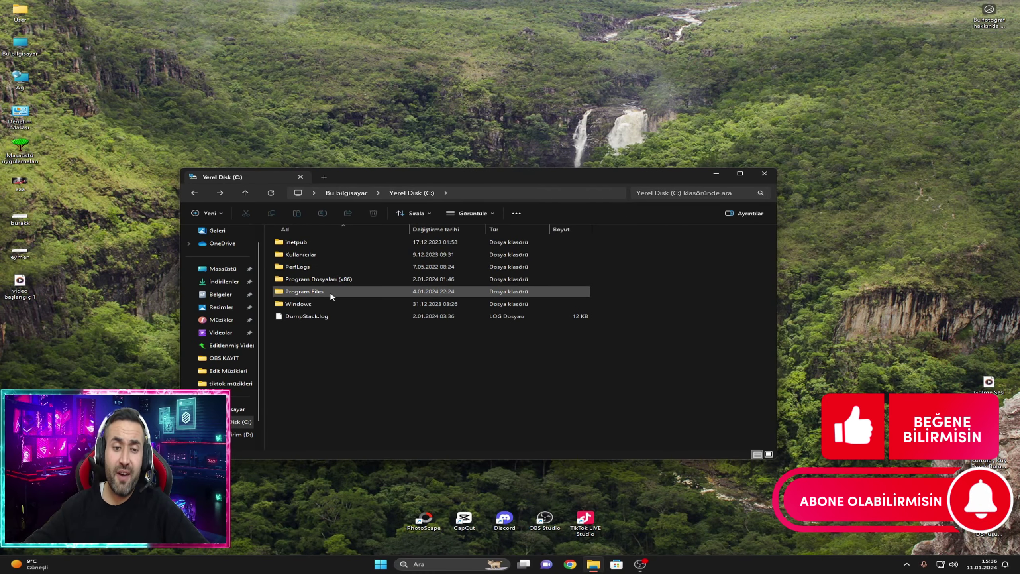
Step: Delete the TxGameAssistant folder from Program Files on drive C, granting administrator permission for the deletion
{"action": "double_click", "coordinate": [391, 291]}
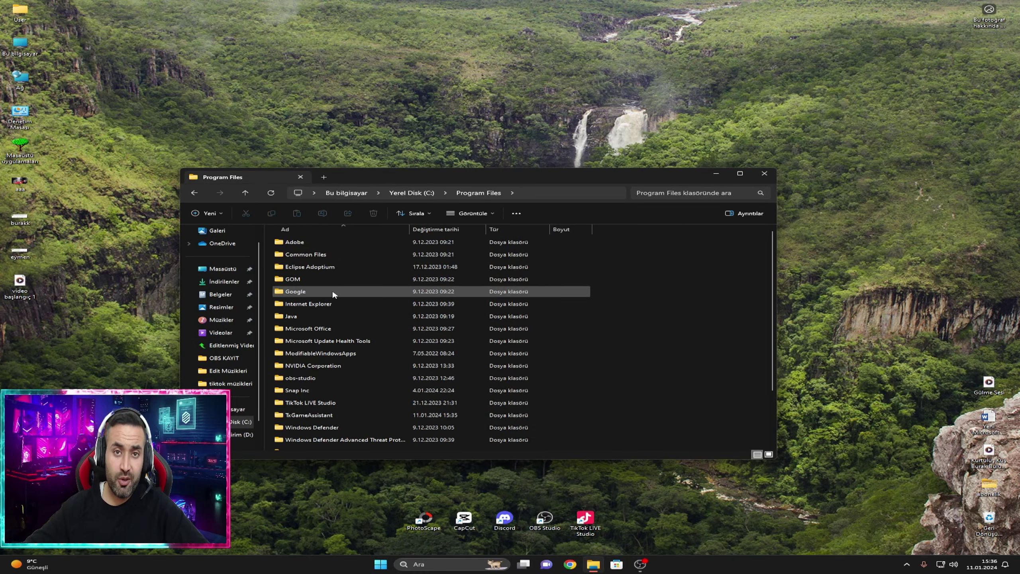
{"action": "scroll", "coordinate": [419, 333], "scroll_direction": "down", "scroll_amount": 2}
{"action": "left_click", "coordinate": [415, 336]}
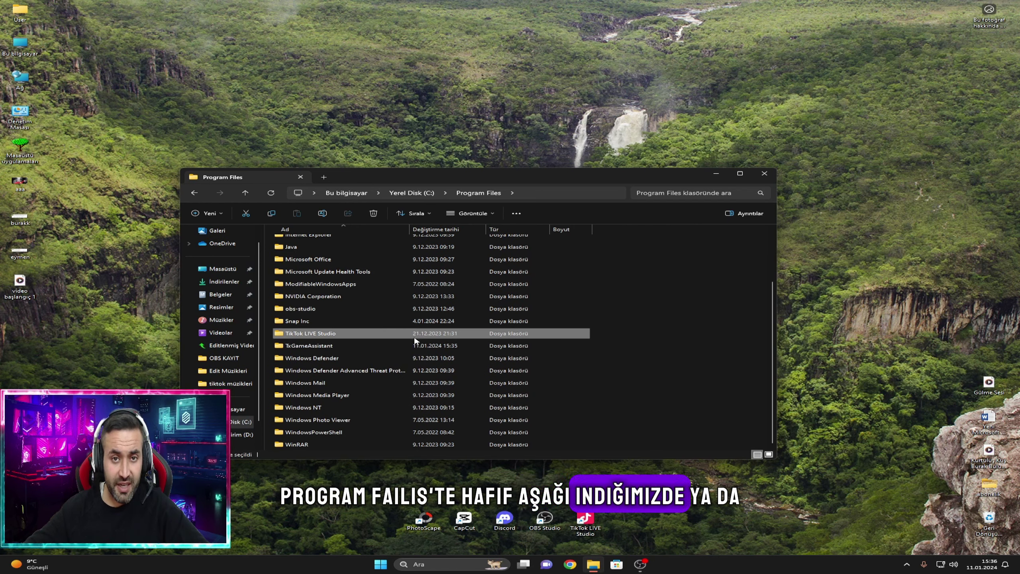
{"action": "left_click", "coordinate": [415, 345]}
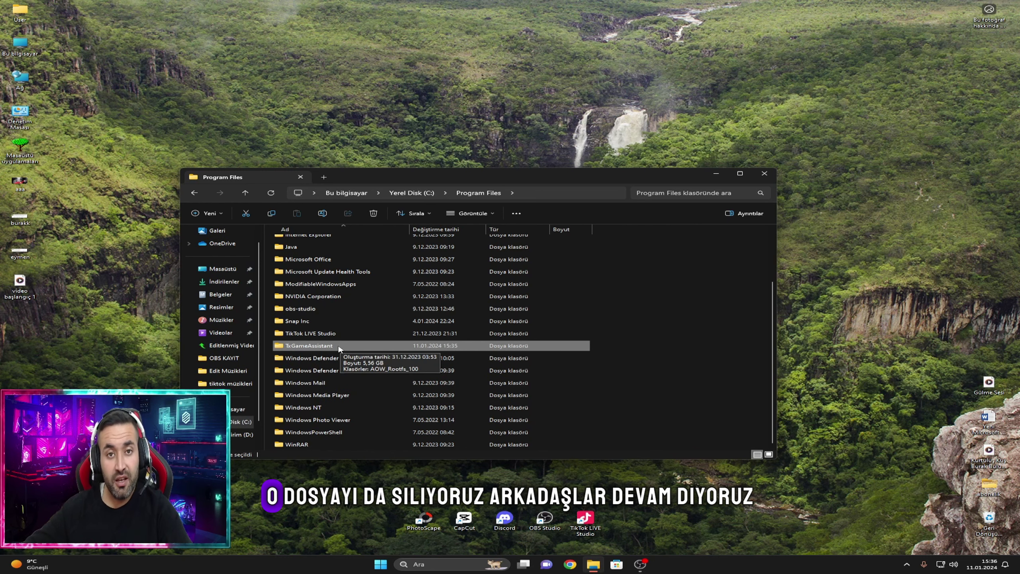
{"action": "key", "text": "Delete"}
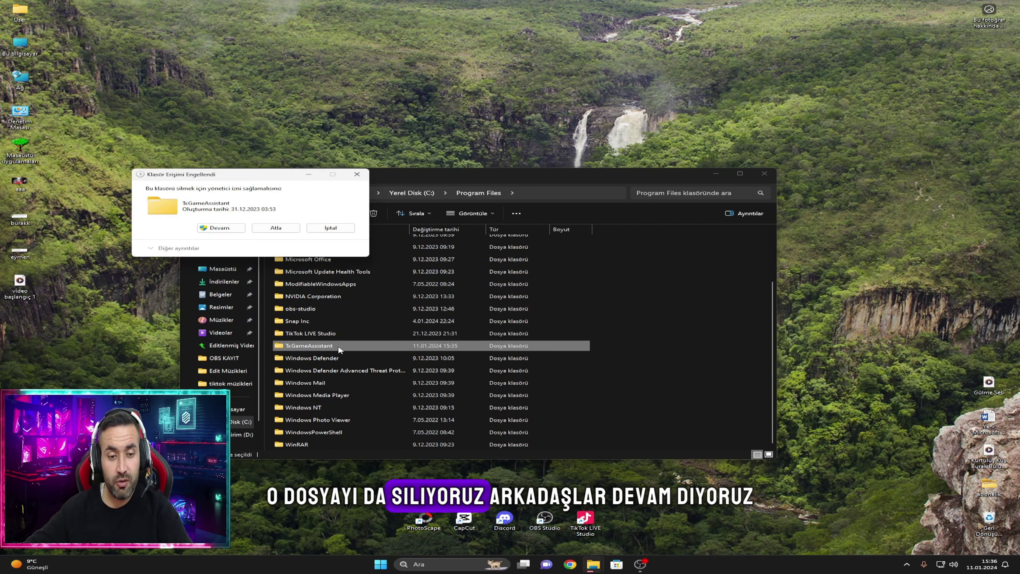
{"action": "left_click", "coordinate": [233, 228]}
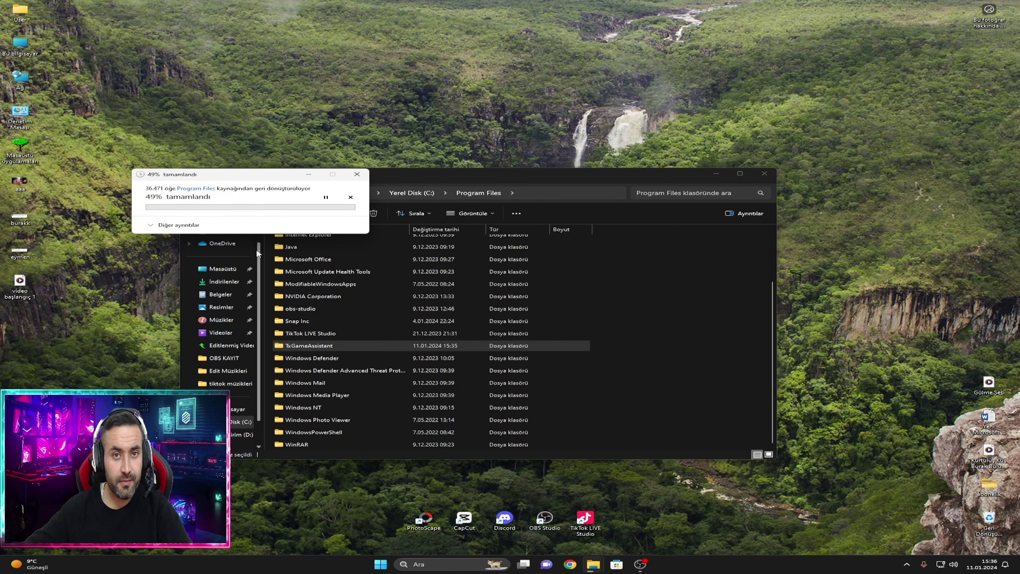
{"action": "left_click_drag", "start_coordinate": [251, 175], "coordinate": [455, 186]}
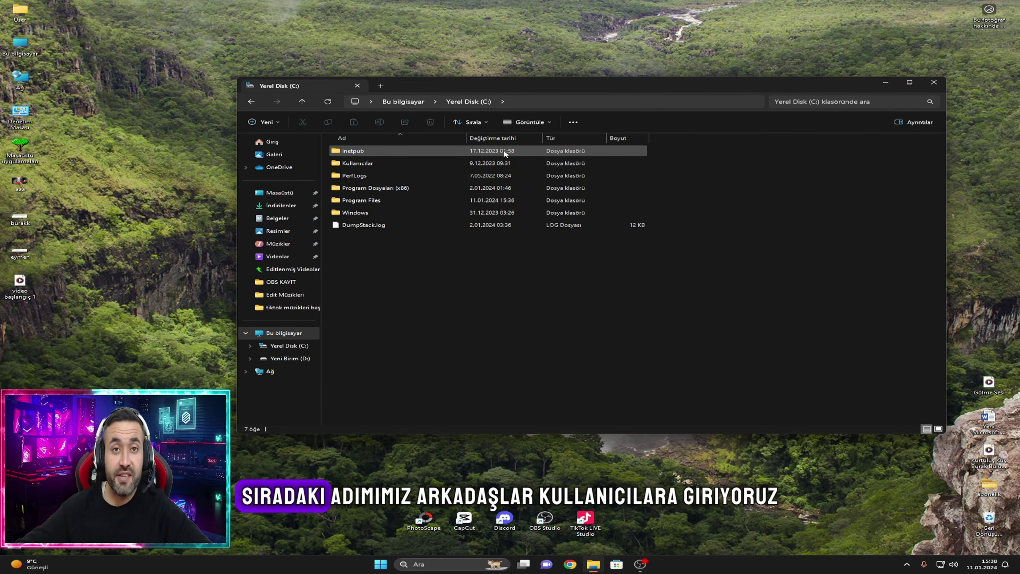
Step: Open the User folder under Kullanıcılar on drive C and turn on the display of hidden items
{"action": "double_click", "coordinate": [397, 163]}
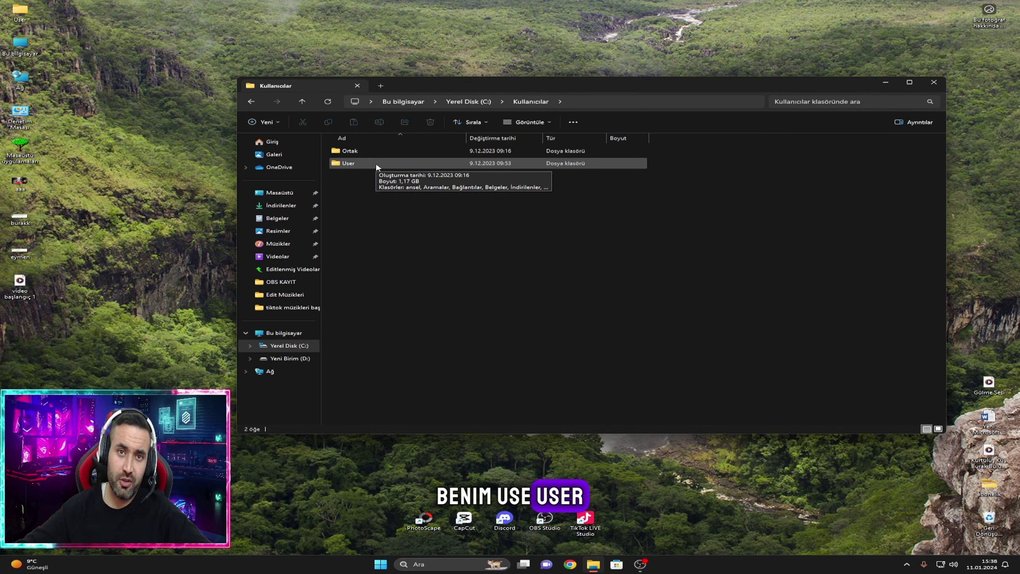
{"action": "double_click", "coordinate": [375, 162]}
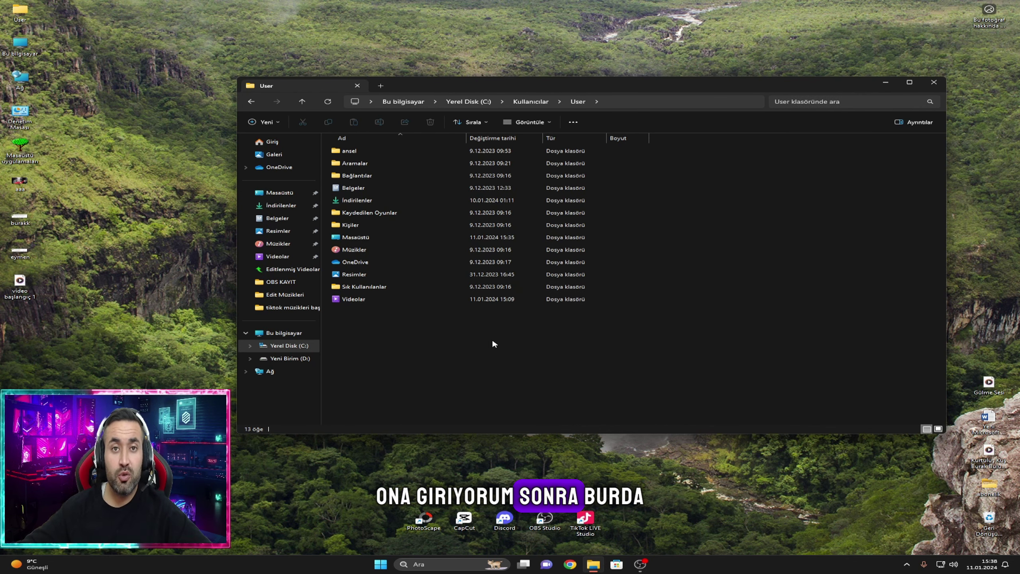
{"action": "left_click_drag", "start_coordinate": [455, 345], "coordinate": [400, 140]}
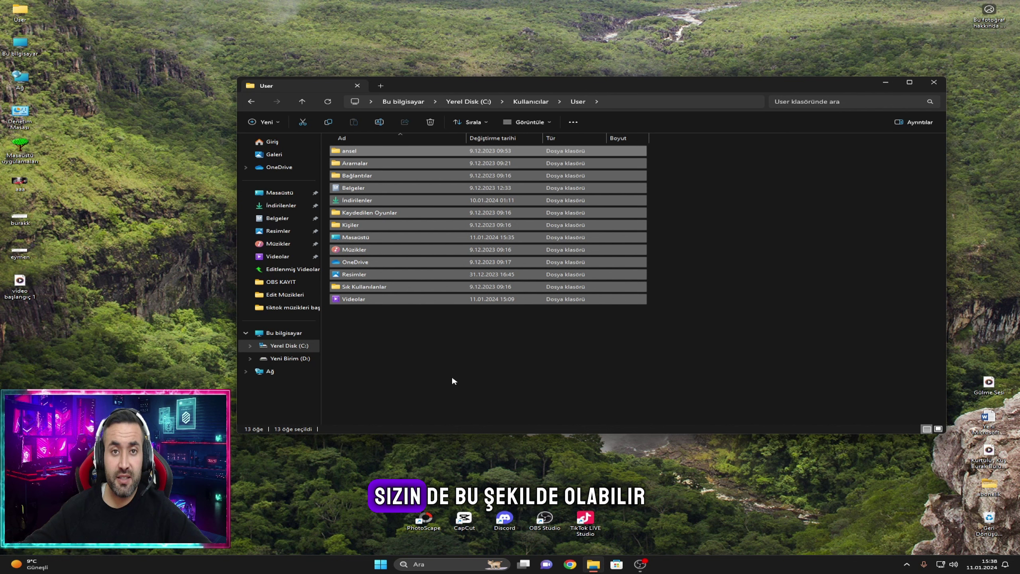
{"action": "left_click", "coordinate": [425, 331]}
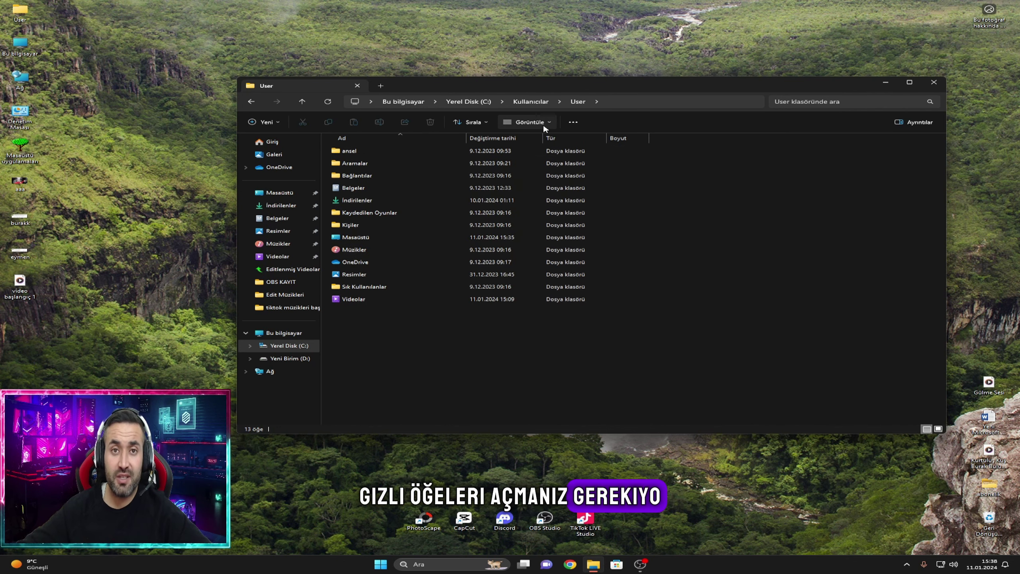
{"action": "left_click", "coordinate": [547, 122]}
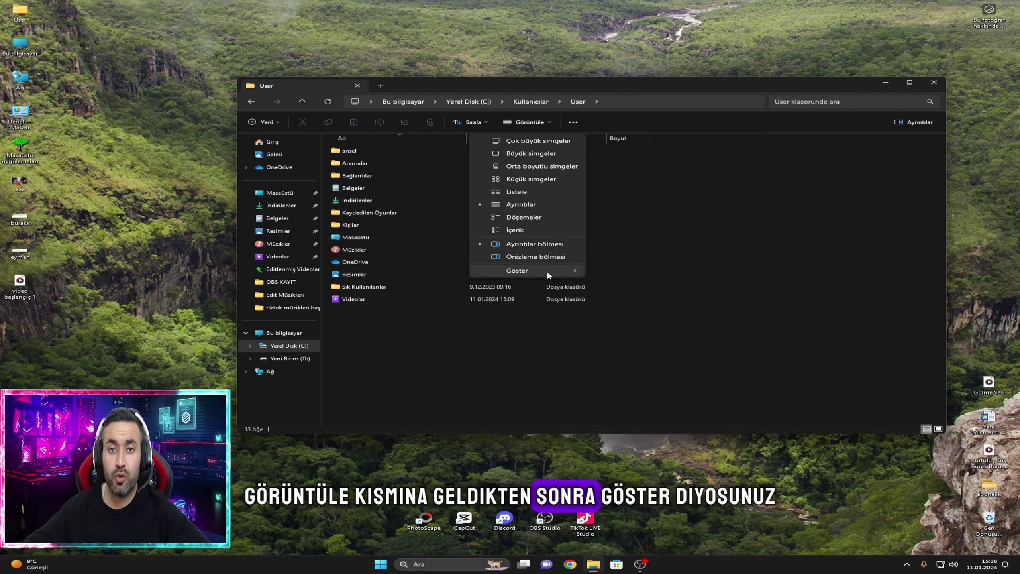
{"action": "mouse_move", "coordinate": [547, 270]}
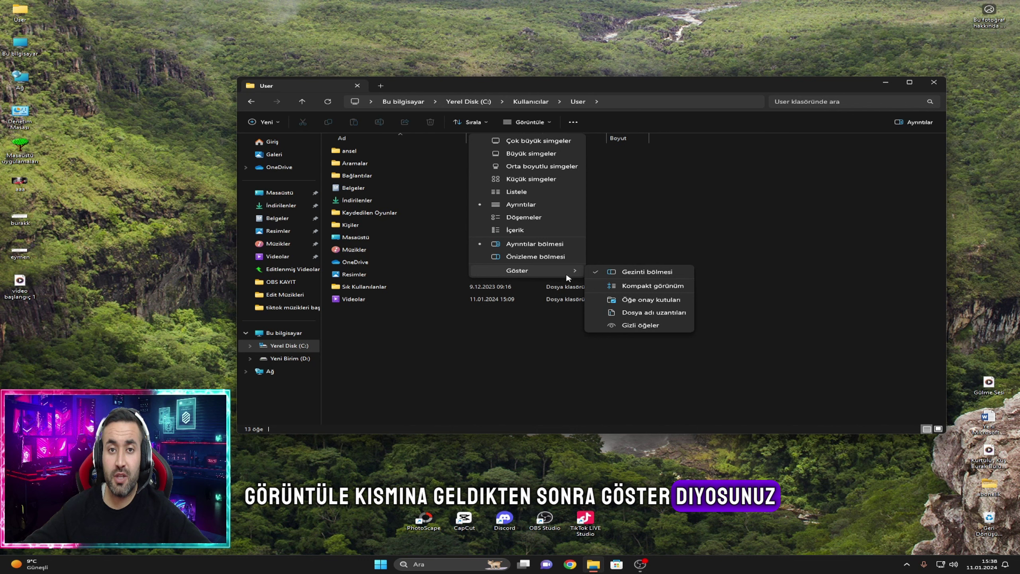
{"action": "left_click", "coordinate": [642, 326]}
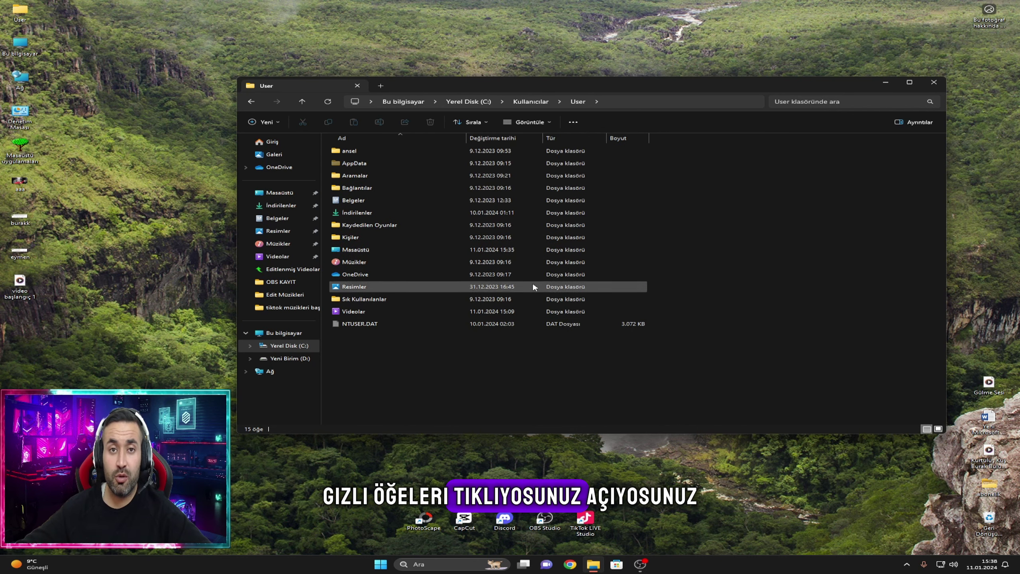
Step: Open the Local folder inside AppData, locate the Temp folder and try to delete it as a whole
{"action": "double_click", "coordinate": [383, 163]}
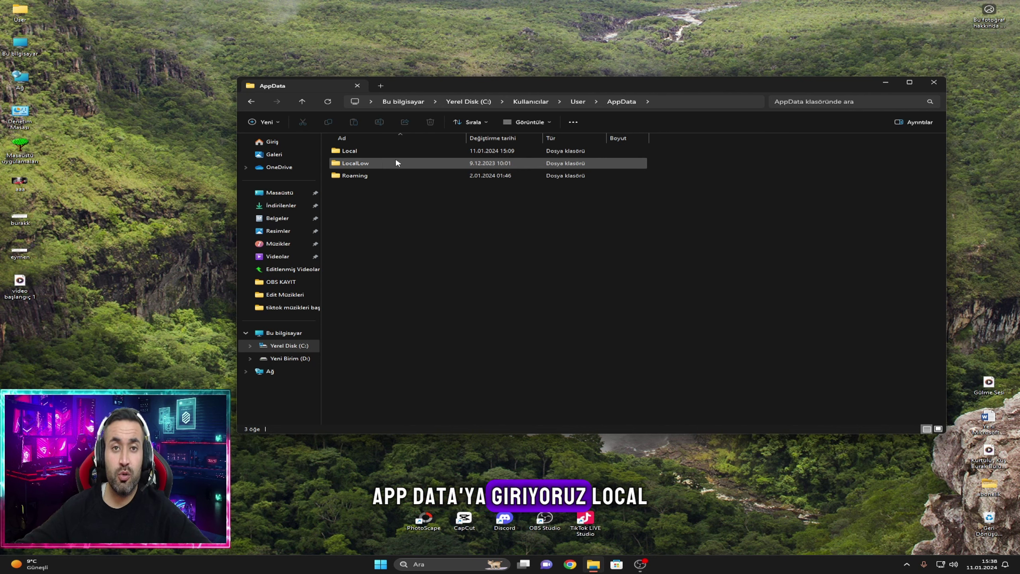
{"action": "double_click", "coordinate": [391, 152]}
{"action": "scroll", "coordinate": [462, 241], "scroll_direction": "down", "scroll_amount": 3}
{"action": "key", "text": "t"}
{"action": "key", "text": "t"}
{"action": "key", "text": "t"}
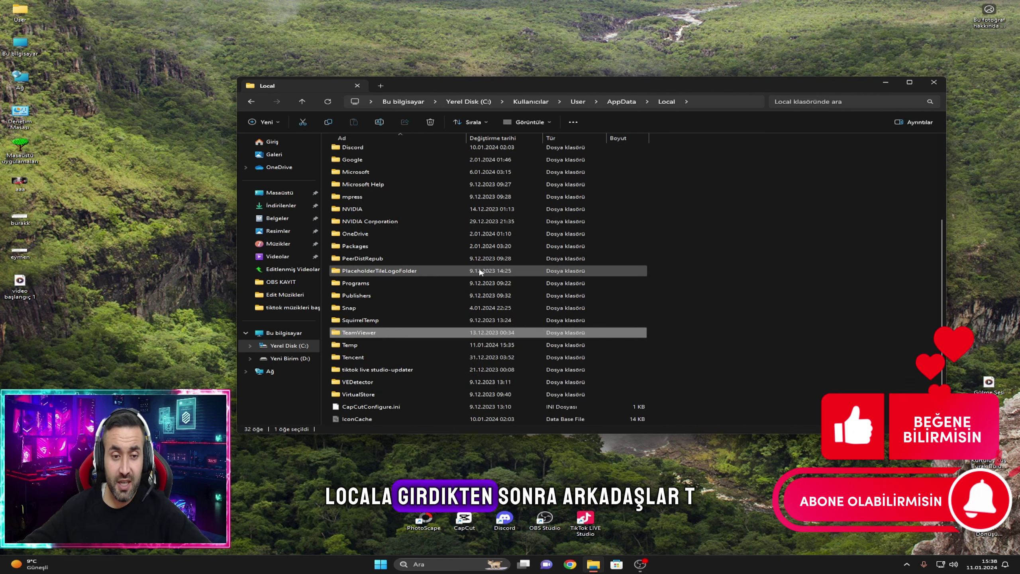
{"action": "key", "text": "t"}
{"action": "key", "text": "t"}
{"action": "key", "text": "t"}
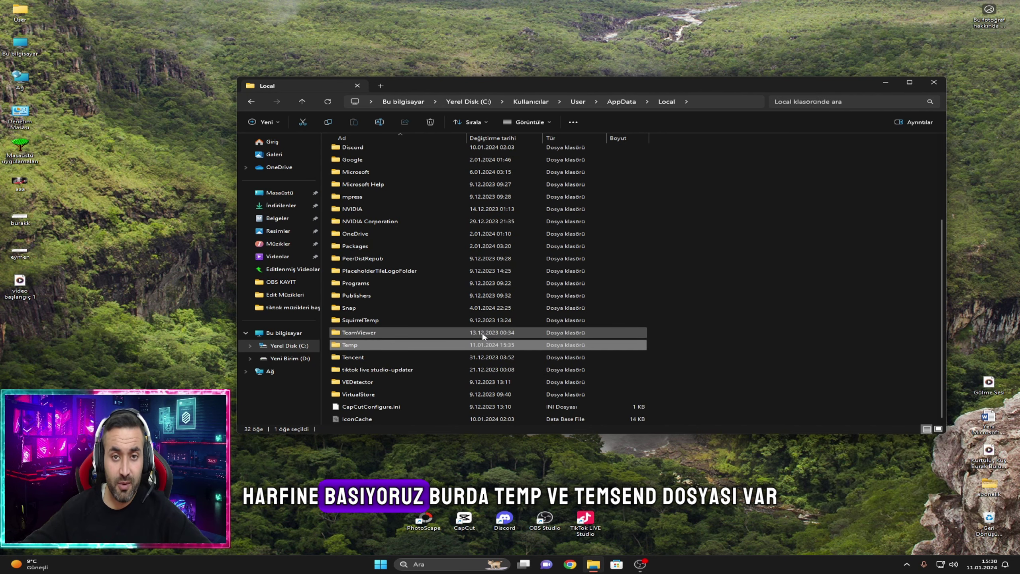
{"action": "key", "text": "t"}
{"action": "key", "text": "t"}
{"action": "key", "text": "t"}
{"action": "key", "text": "t"}
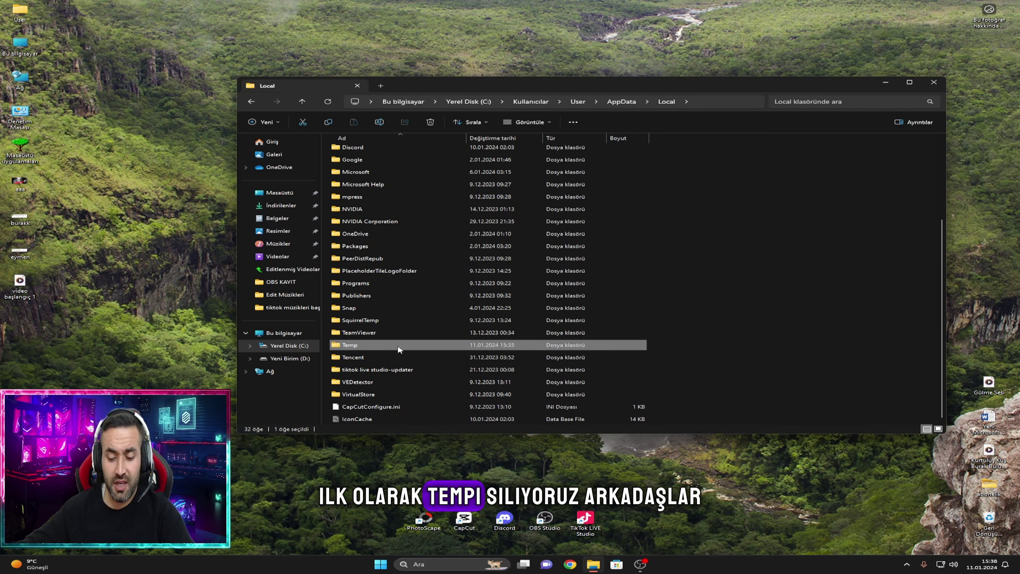
{"action": "key", "text": "Delete"}
{"action": "left_click", "coordinate": [590, 246]}
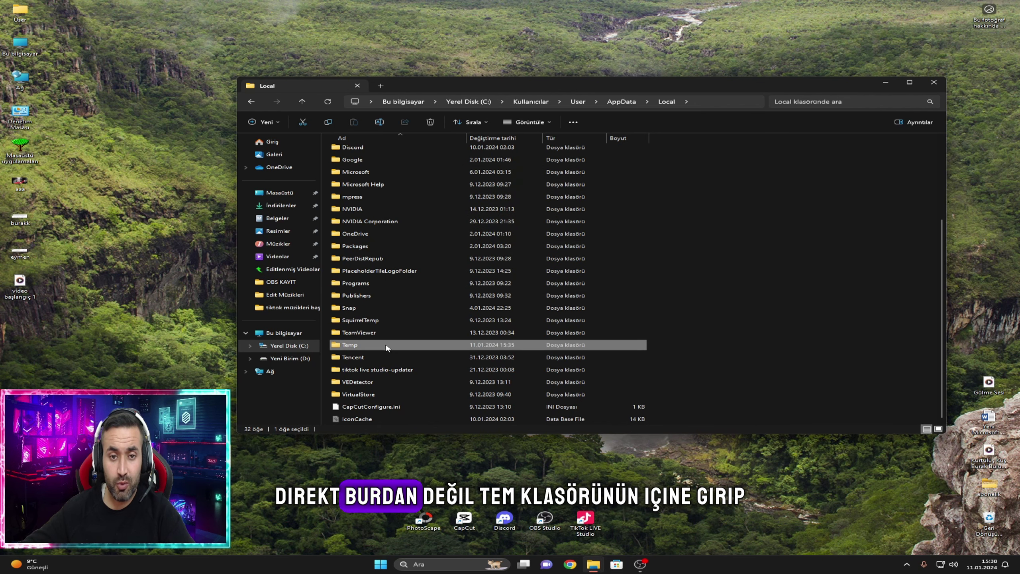
Step: Delete all contents of the Temp folder inside Local, skipping every file that is in use
{"action": "double_click", "coordinate": [410, 348]}
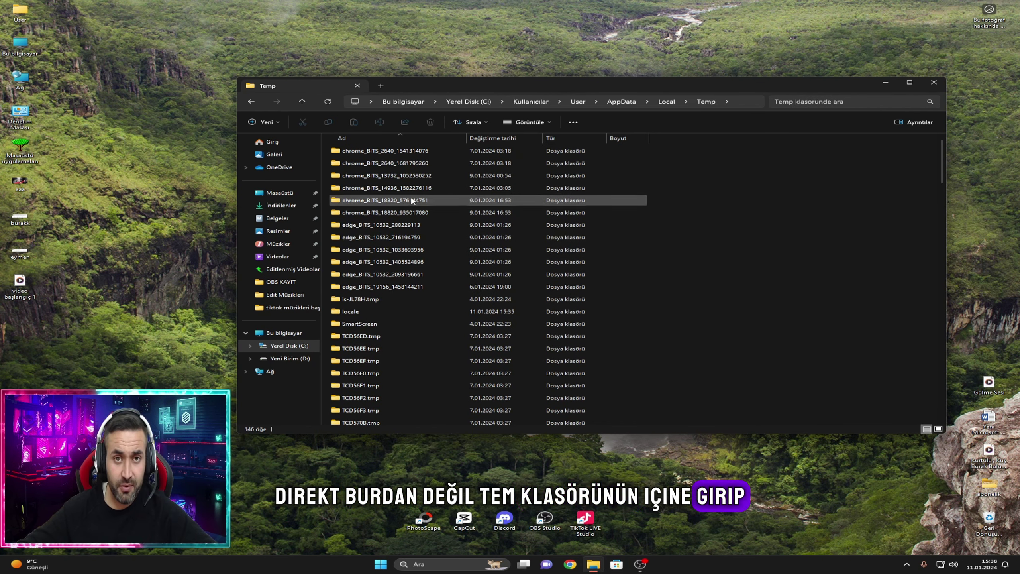
{"action": "left_click", "coordinate": [414, 177]}
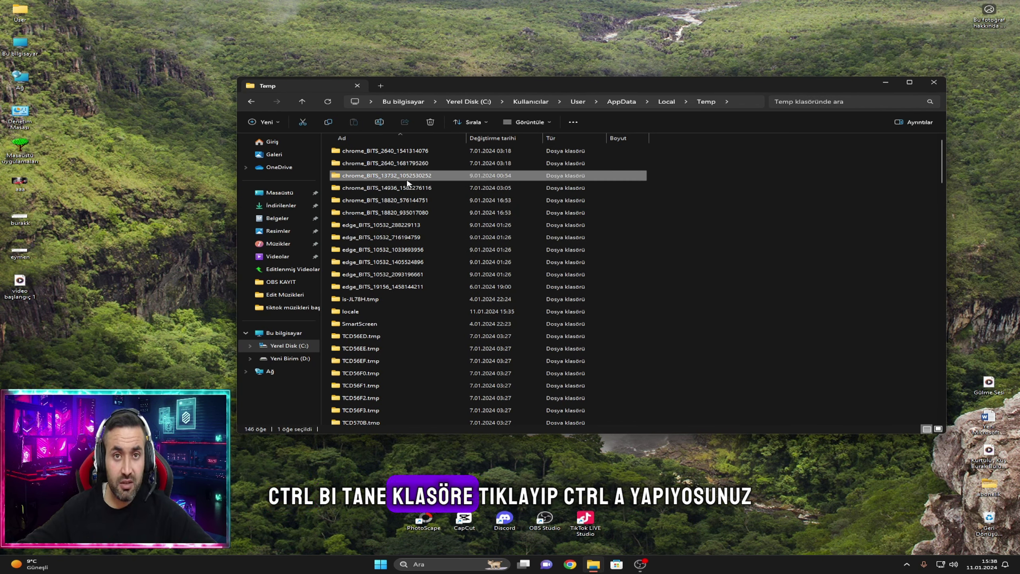
{"action": "key", "text": "ctrl+a"}
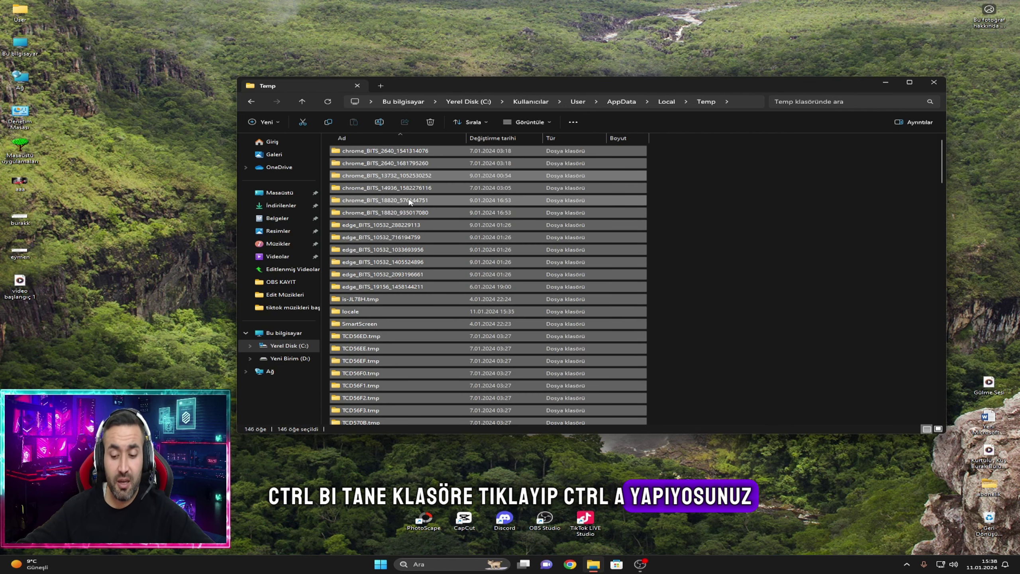
{"action": "key", "text": "Delete"}
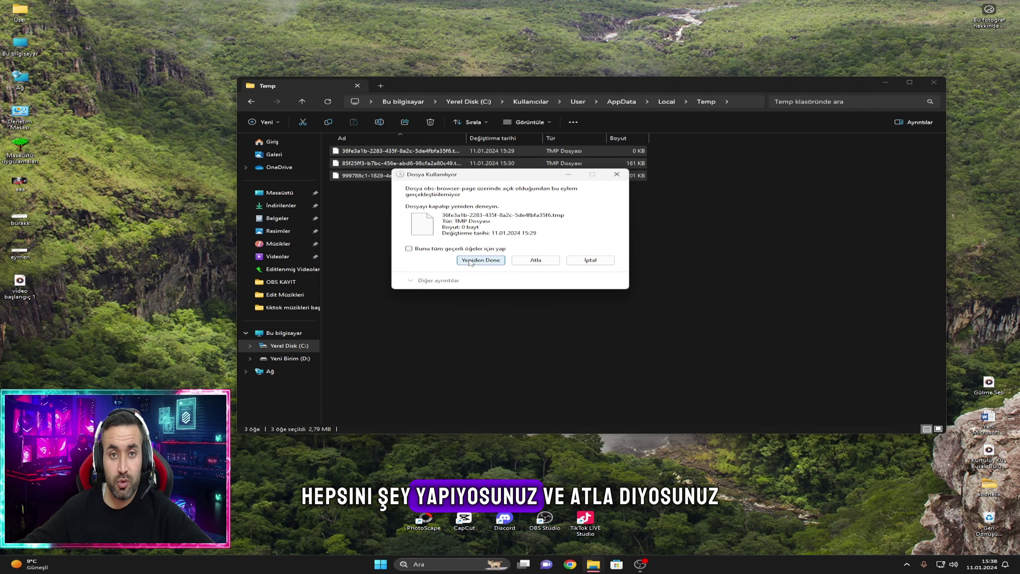
{"action": "left_click", "coordinate": [535, 260]}
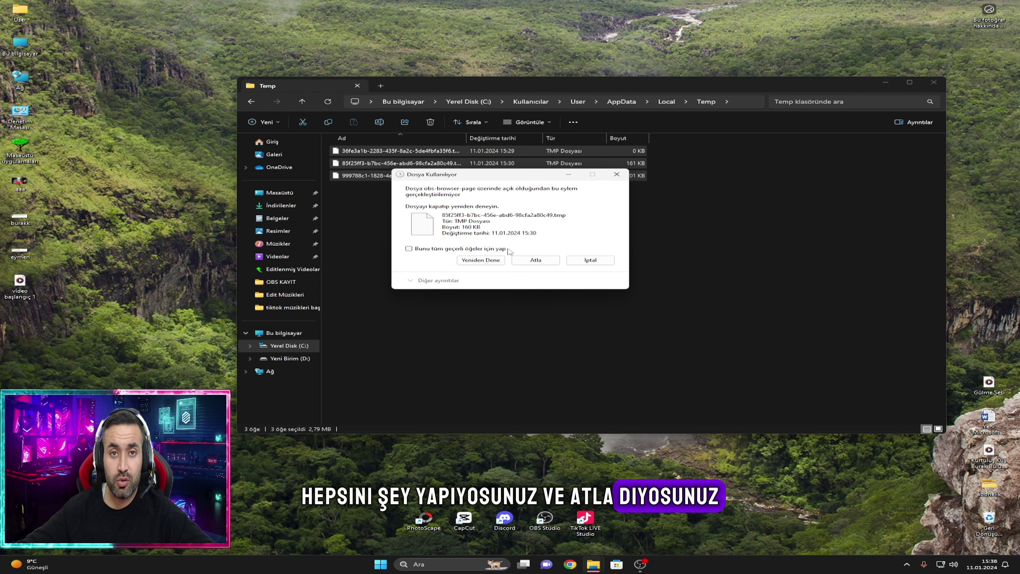
{"action": "left_click", "coordinate": [486, 260]}
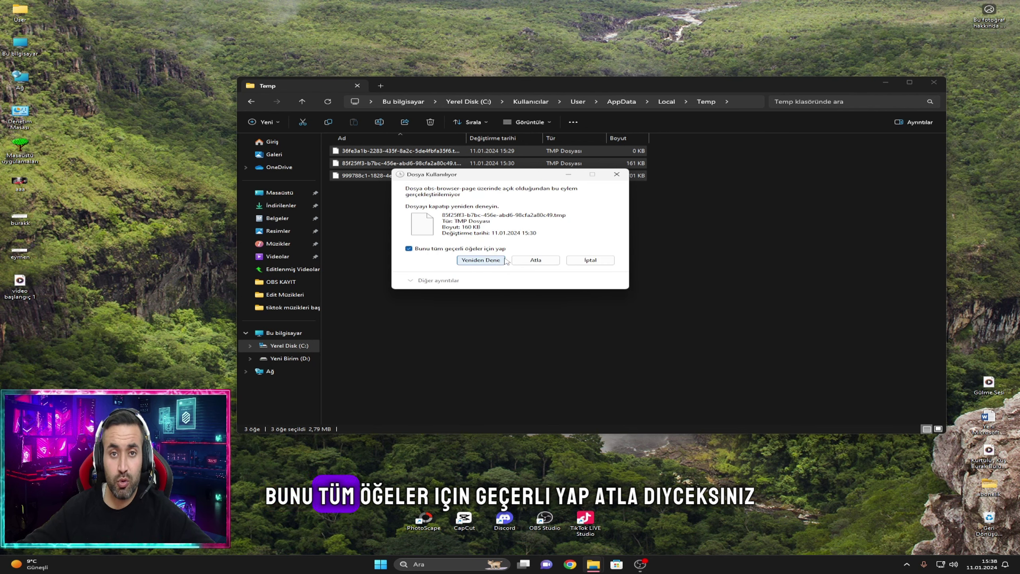
{"action": "left_click", "coordinate": [535, 260]}
{"action": "left_click", "coordinate": [404, 222]}
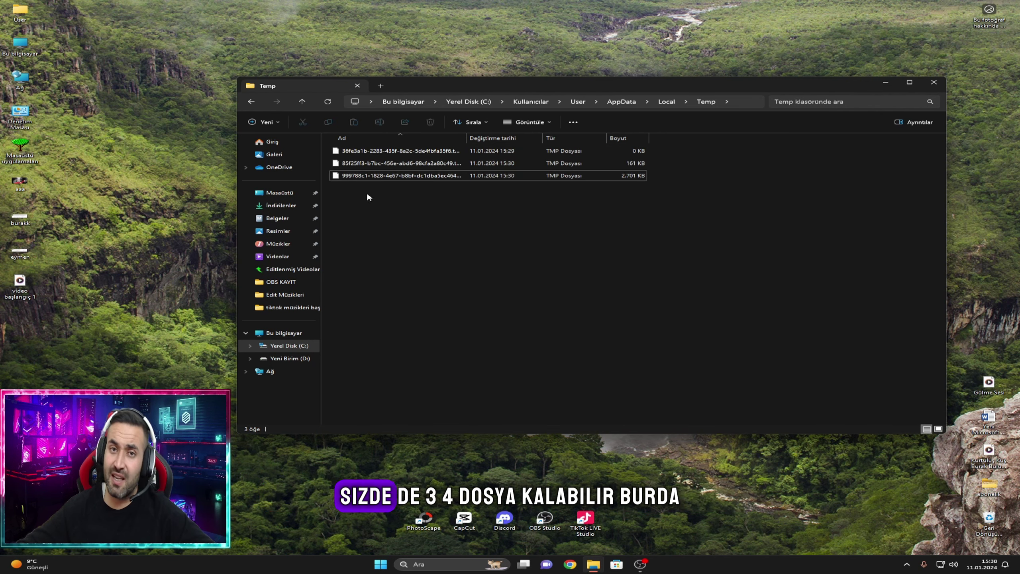
Step: Delete the Tencent folder from AppData's Local folder
{"action": "left_click", "coordinate": [252, 104]}
{"action": "scroll", "coordinate": [493, 327], "scroll_direction": "down", "scroll_amount": 2}
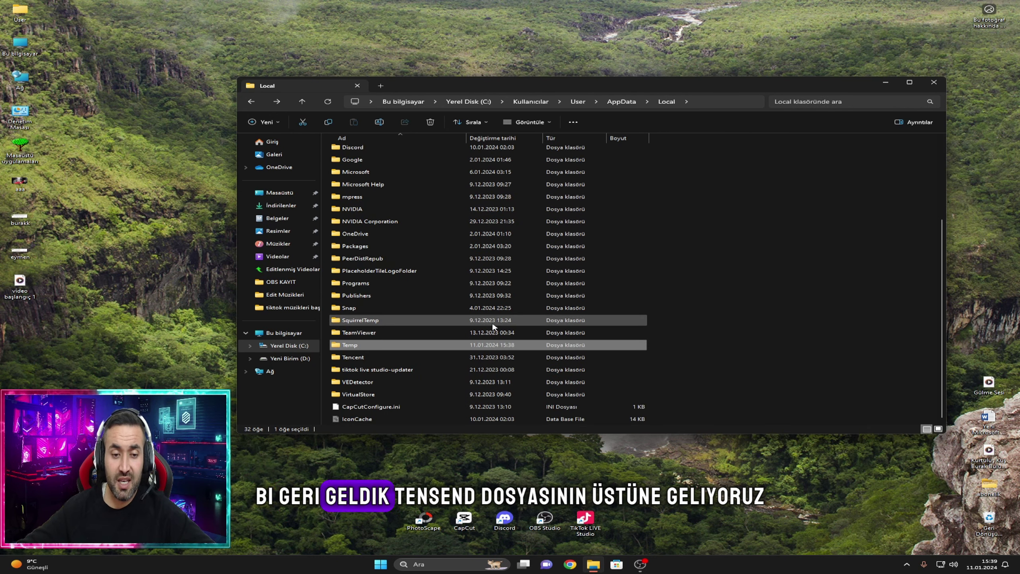
{"action": "left_click", "coordinate": [396, 357]}
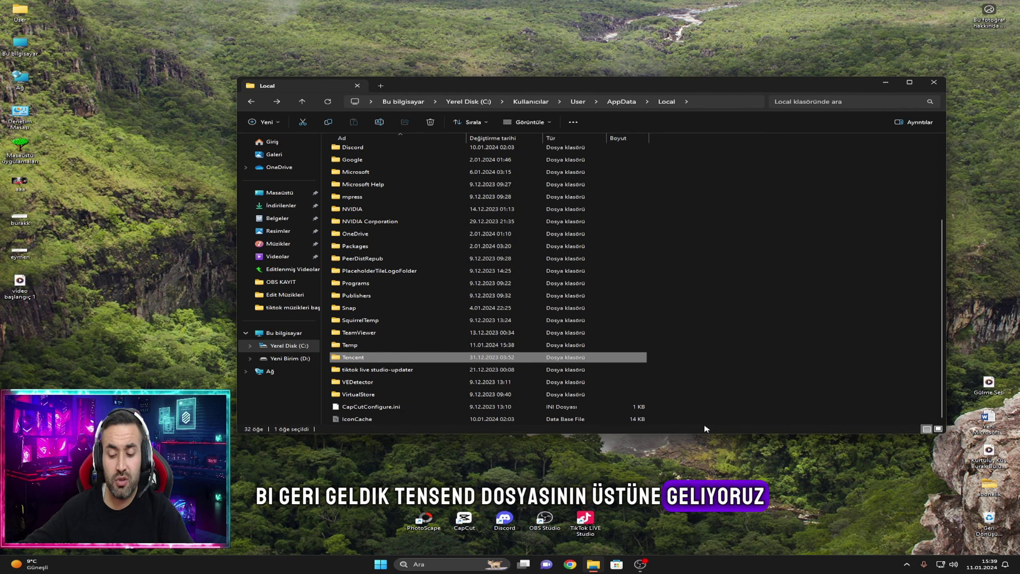
{"action": "key", "text": "Delete"}
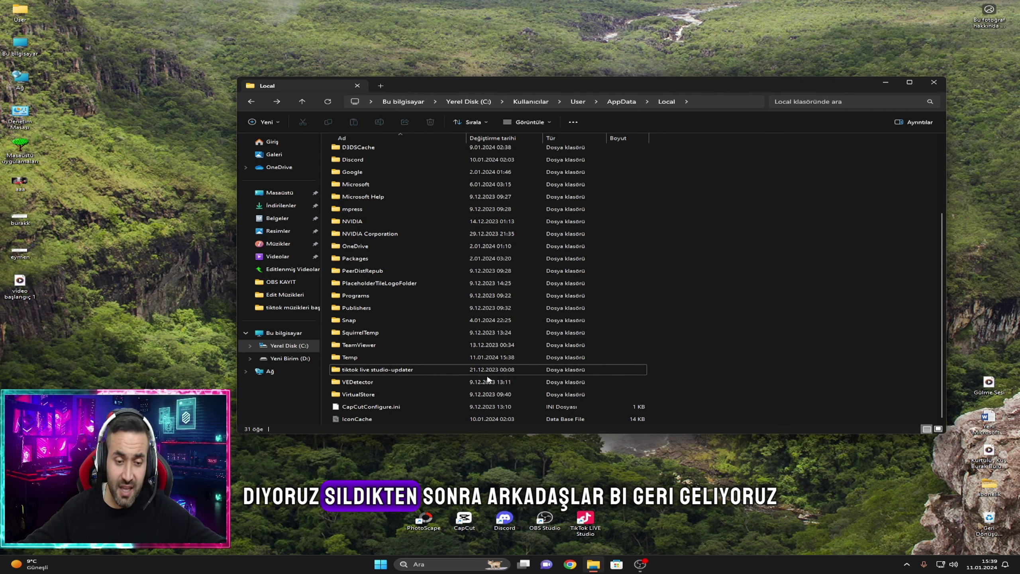
Step: Delete the Tencent folder from AppData's Roaming folder
{"action": "left_click", "coordinate": [251, 102]}
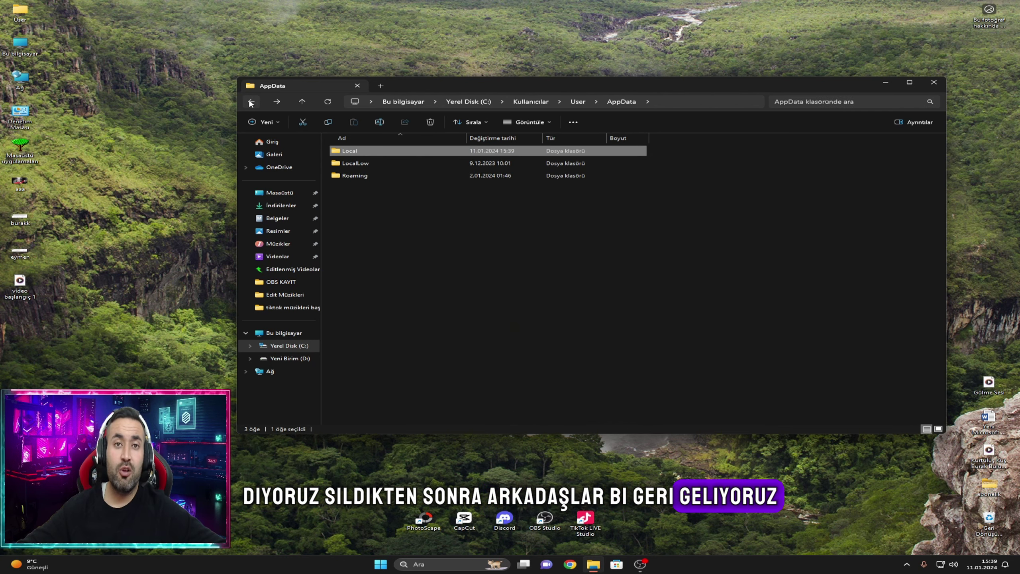
{"action": "double_click", "coordinate": [386, 176]}
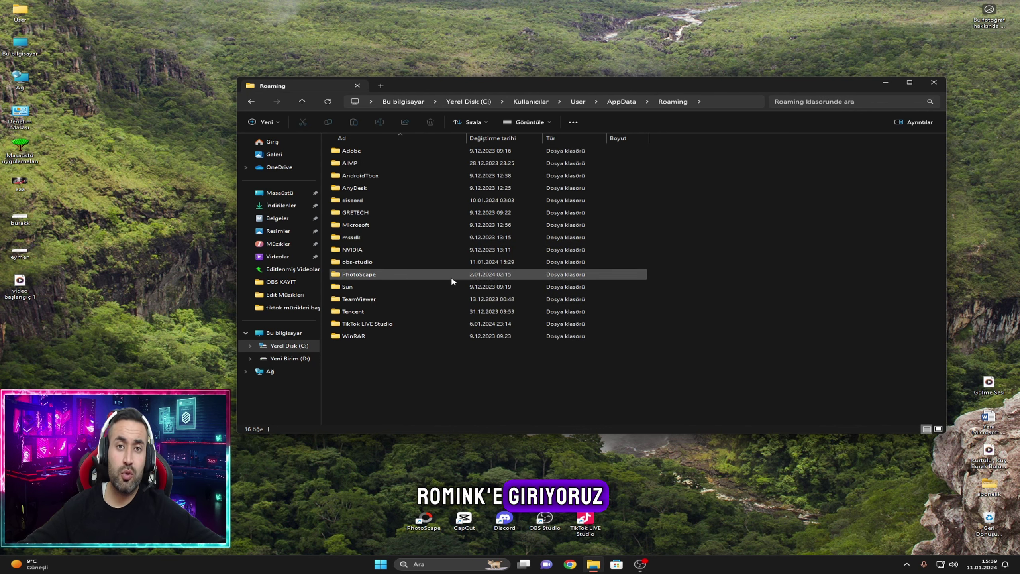
{"action": "left_click", "coordinate": [446, 312]}
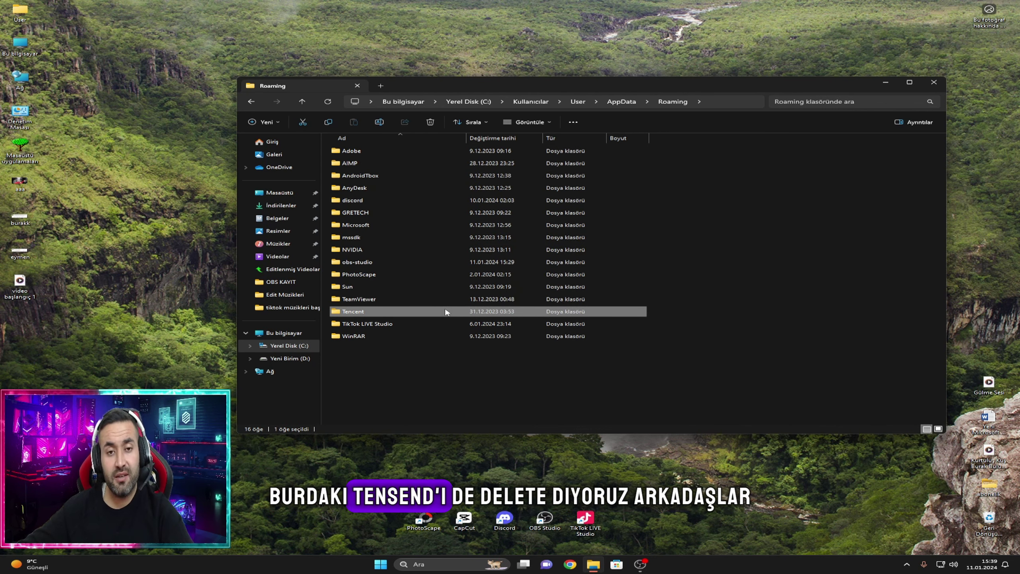
{"action": "key", "text": "Delete"}
{"action": "left_click", "coordinate": [438, 250]}
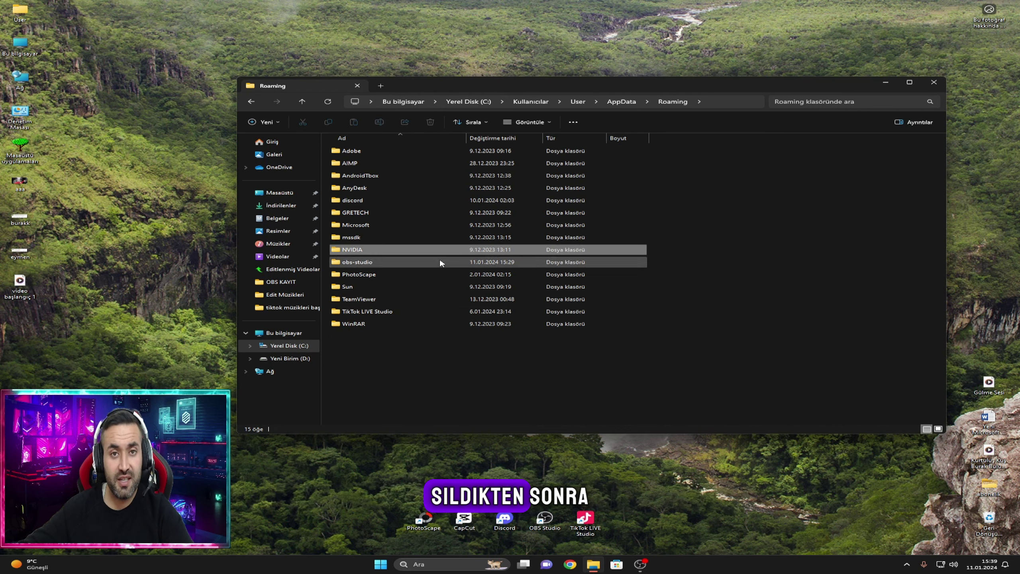
Step: Return to the root of drive C and check the display setting for hidden items
{"action": "left_click", "coordinate": [249, 102]}
{"action": "left_click", "coordinate": [468, 102]}
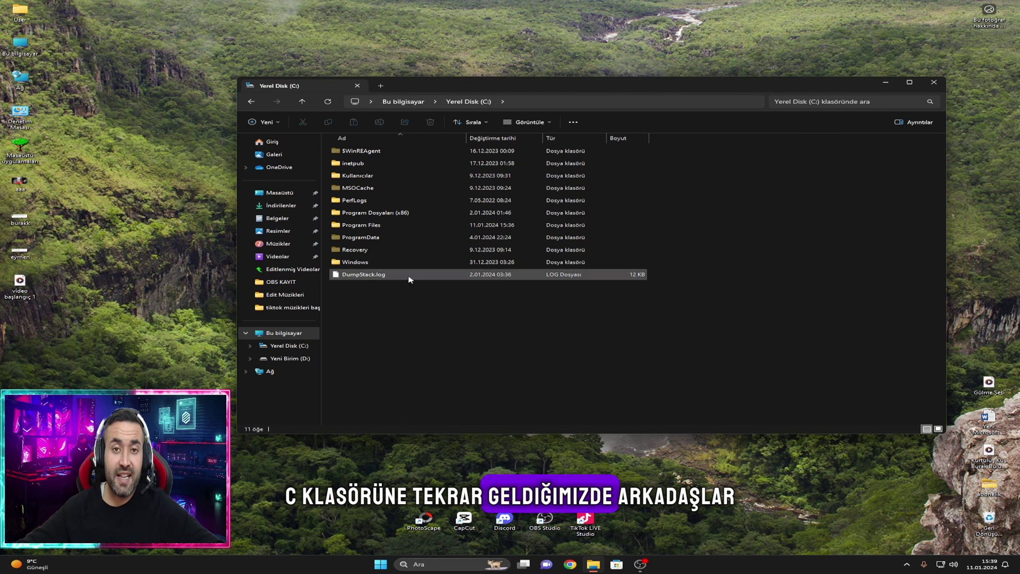
{"action": "left_click", "coordinate": [539, 125]}
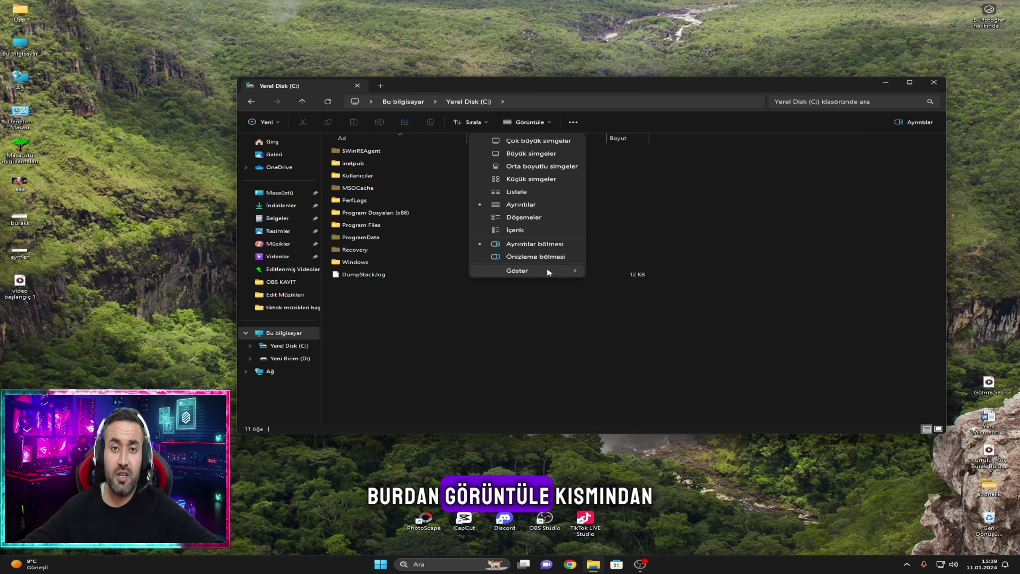
{"action": "mouse_move", "coordinate": [547, 267]}
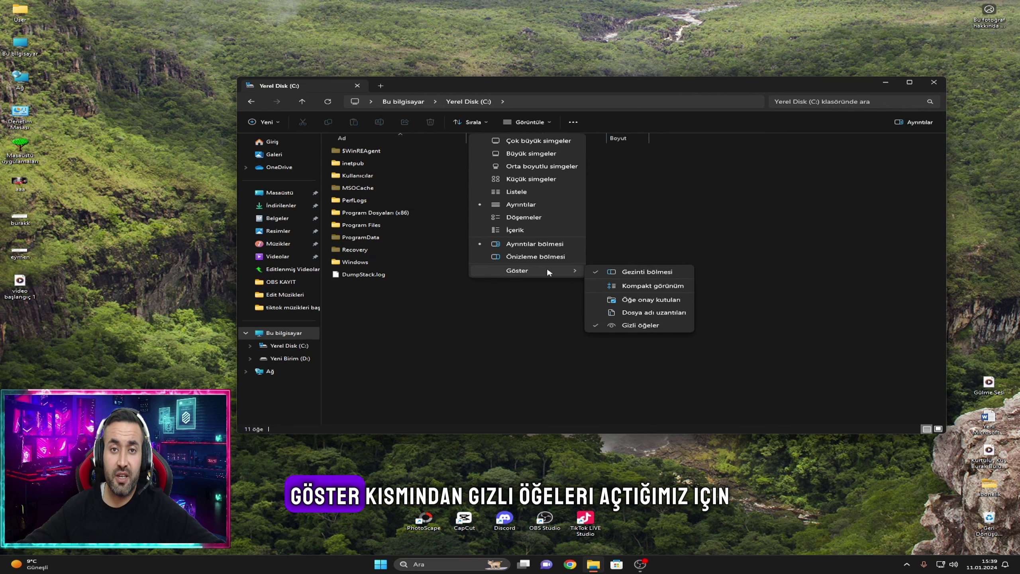
{"action": "left_click", "coordinate": [414, 297]}
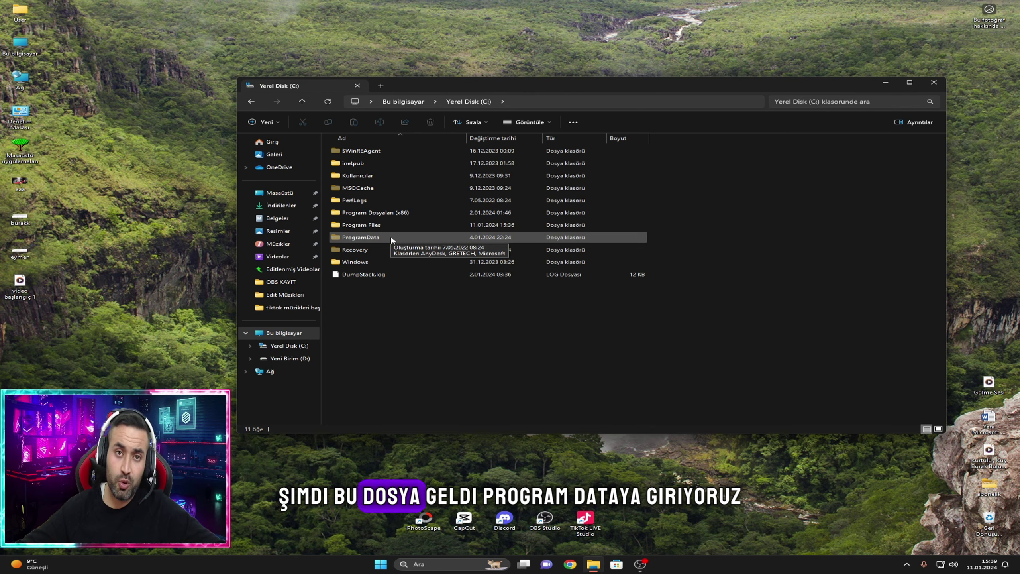
Step: Try to delete the Tencent folder from ProgramData on drive C, retrying once, and check the folders inside it
{"action": "double_click", "coordinate": [379, 237]}
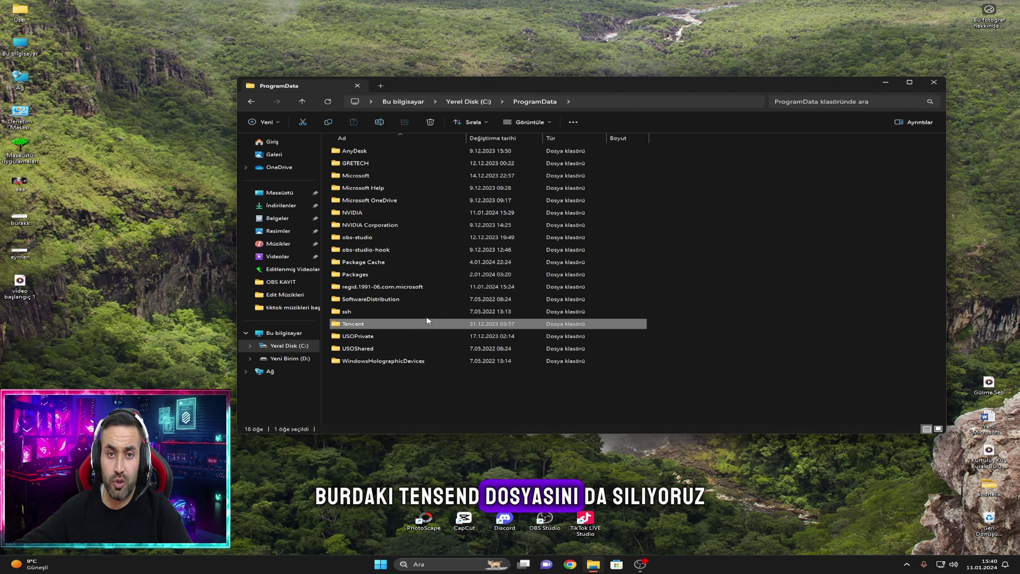
{"action": "key", "text": "Delete"}
{"action": "left_click", "coordinate": [485, 228]}
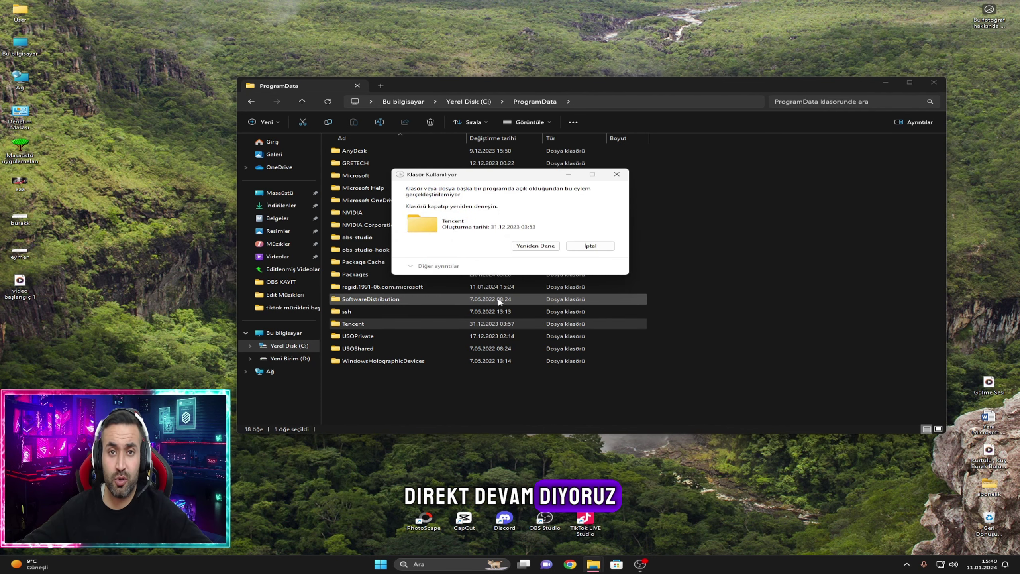
{"action": "left_click", "coordinate": [535, 246]}
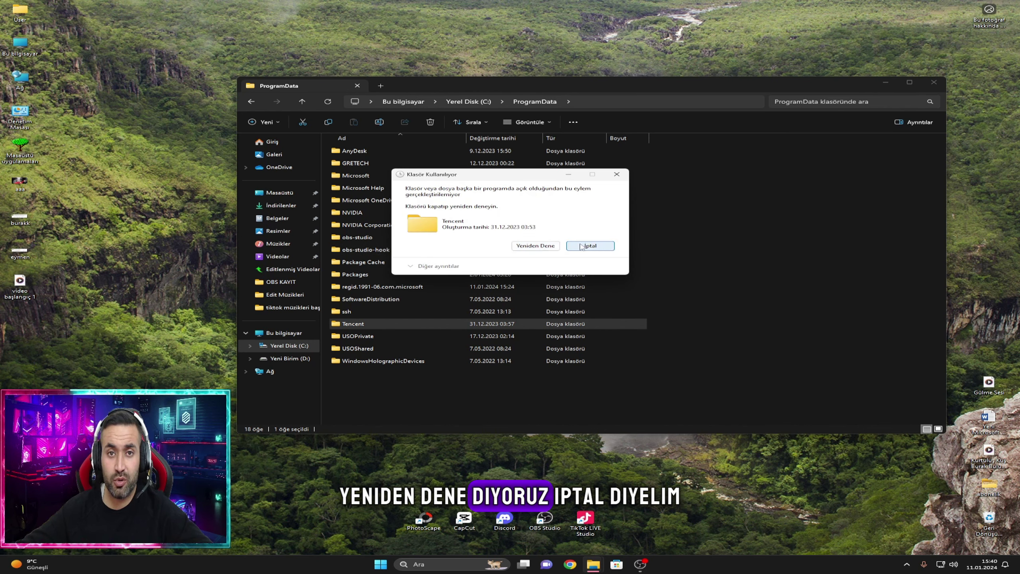
{"action": "left_click", "coordinate": [590, 246]}
{"action": "double_click", "coordinate": [385, 323]}
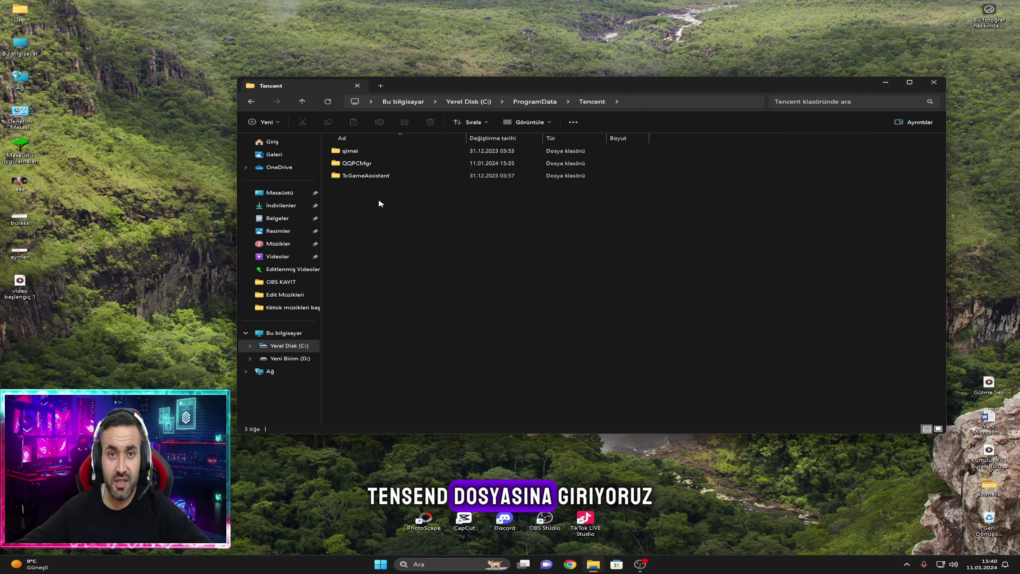
{"action": "left_click_drag", "start_coordinate": [380, 204], "coordinate": [364, 148]}
{"action": "left_click", "coordinate": [251, 101]}
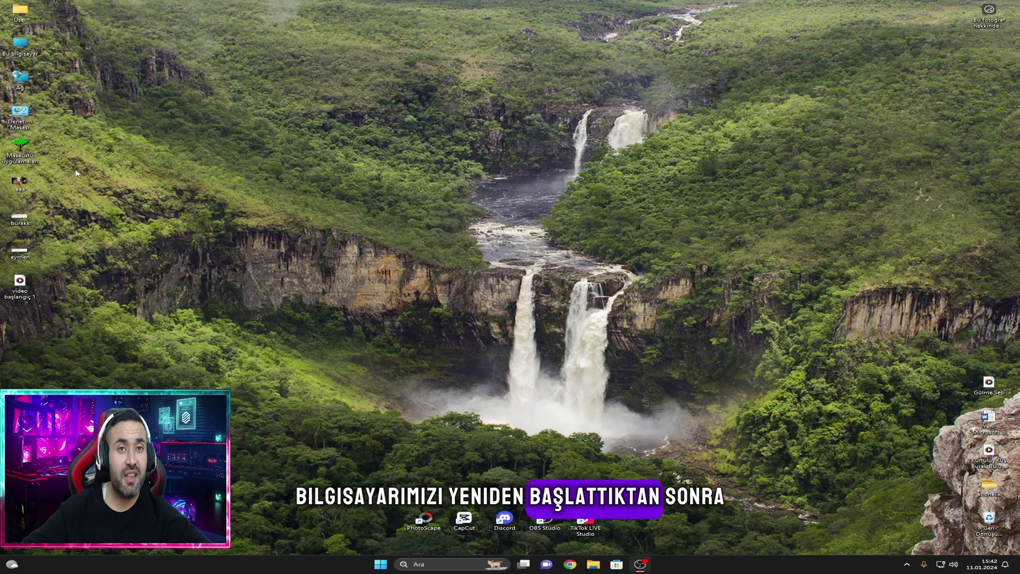
Step: Reopen ProgramData on drive C, delete its Tencent folder with administrator permission, and return to the drive's root
{"action": "double_click", "coordinate": [24, 53]}
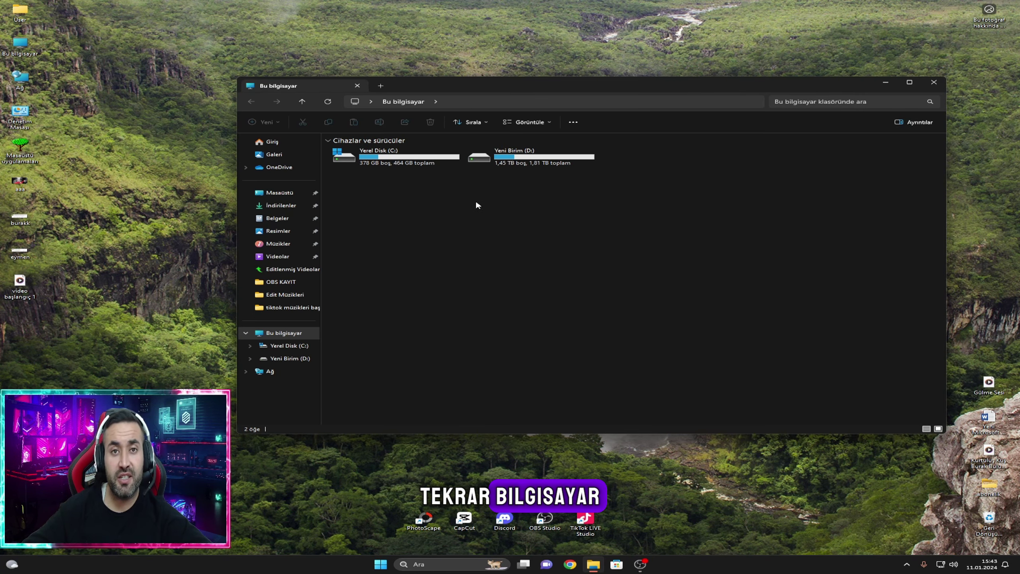
{"action": "double_click", "coordinate": [429, 164]}
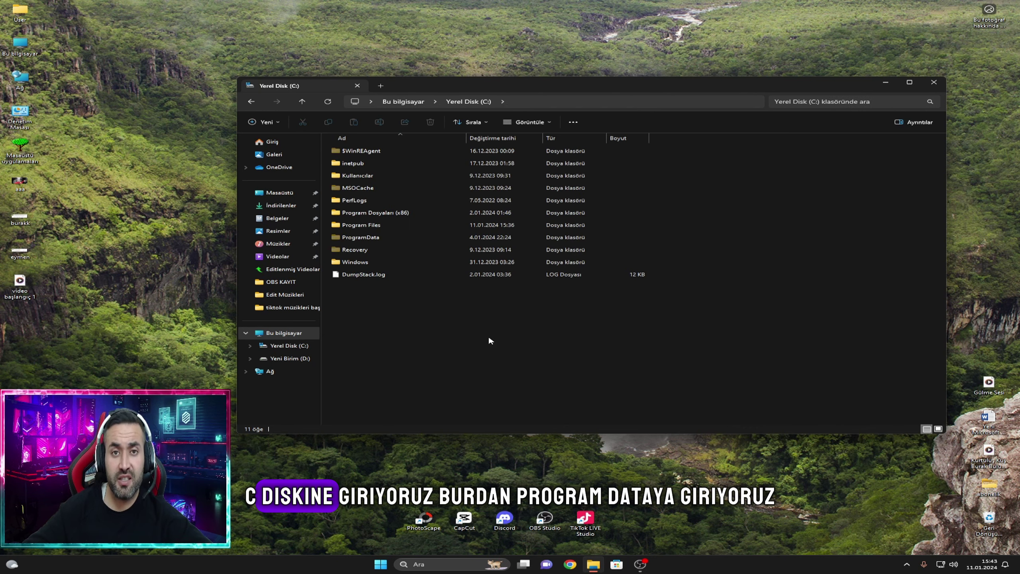
{"action": "left_click", "coordinate": [409, 240]}
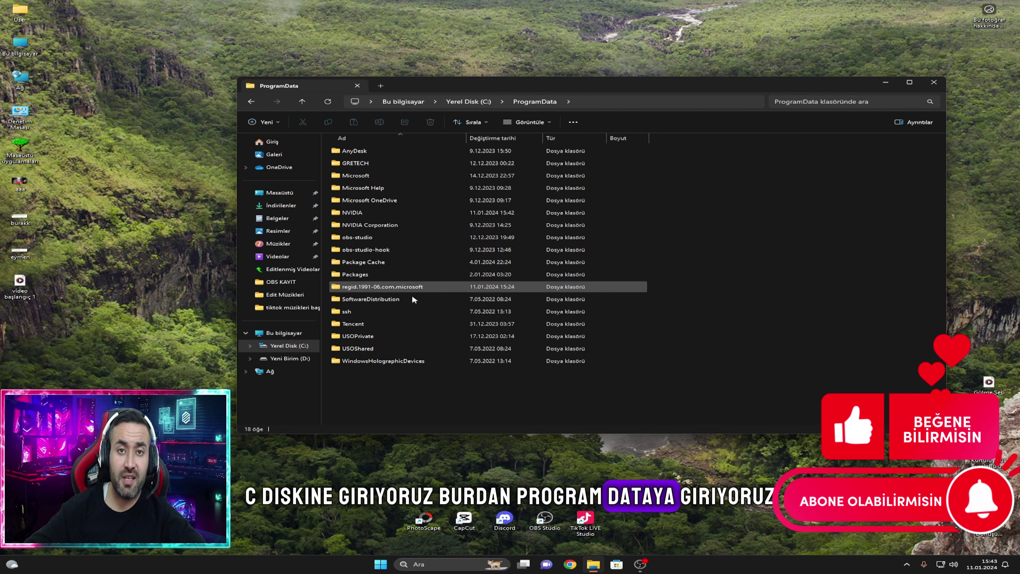
{"action": "left_click", "coordinate": [419, 327]}
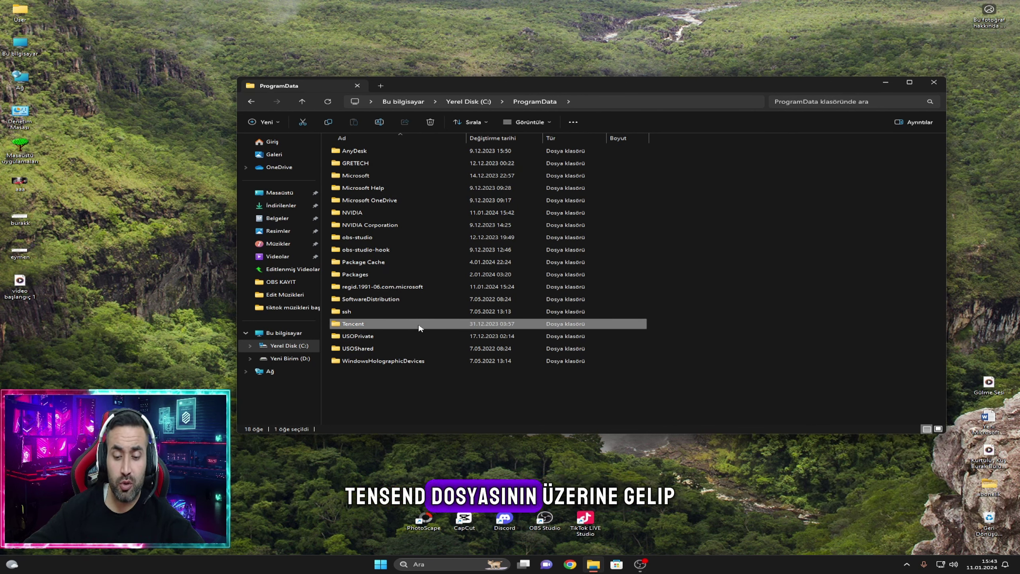
{"action": "key", "text": "Delete"}
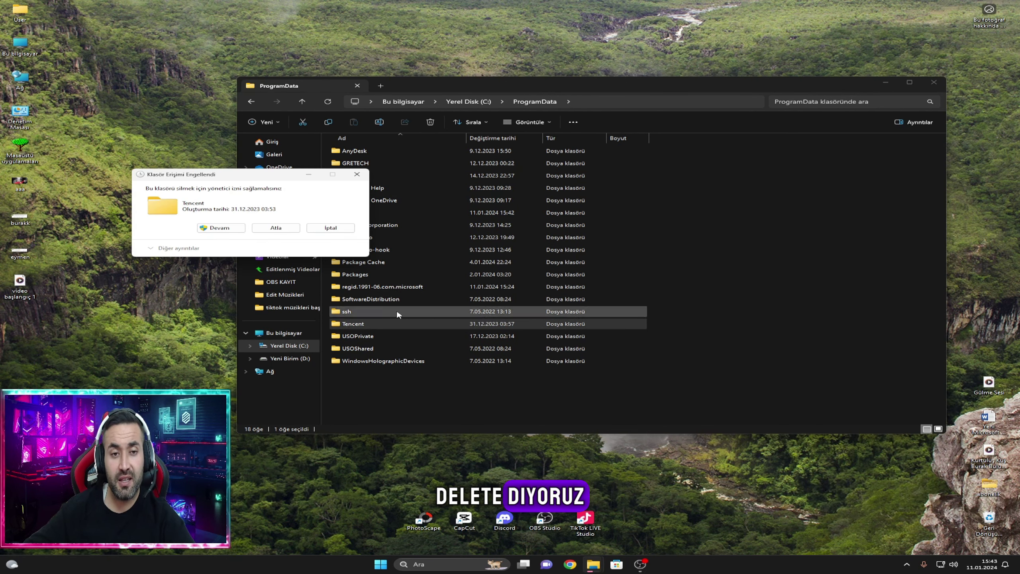
{"action": "left_click", "coordinate": [221, 230]}
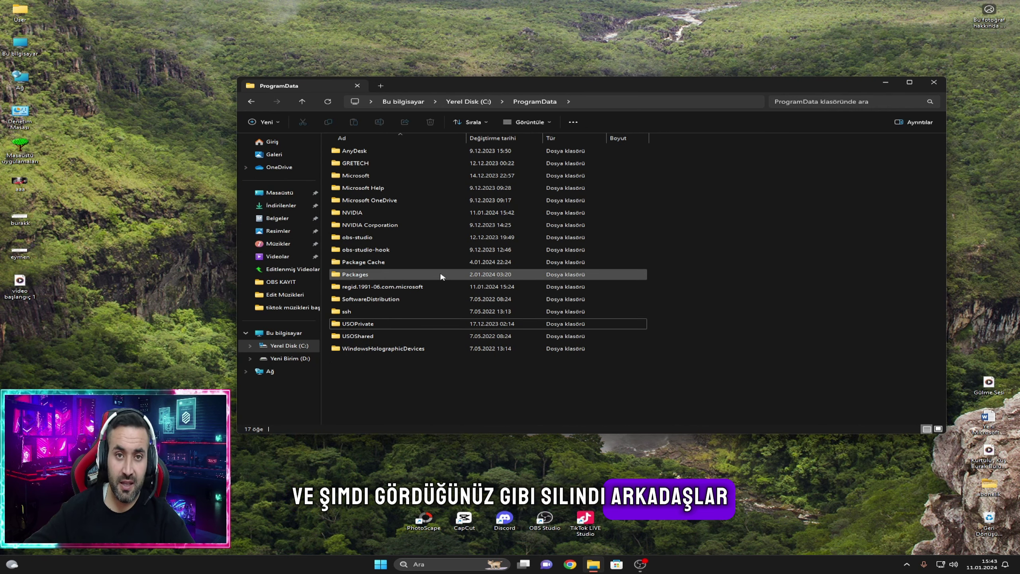
{"action": "key", "text": "alt+Up"}
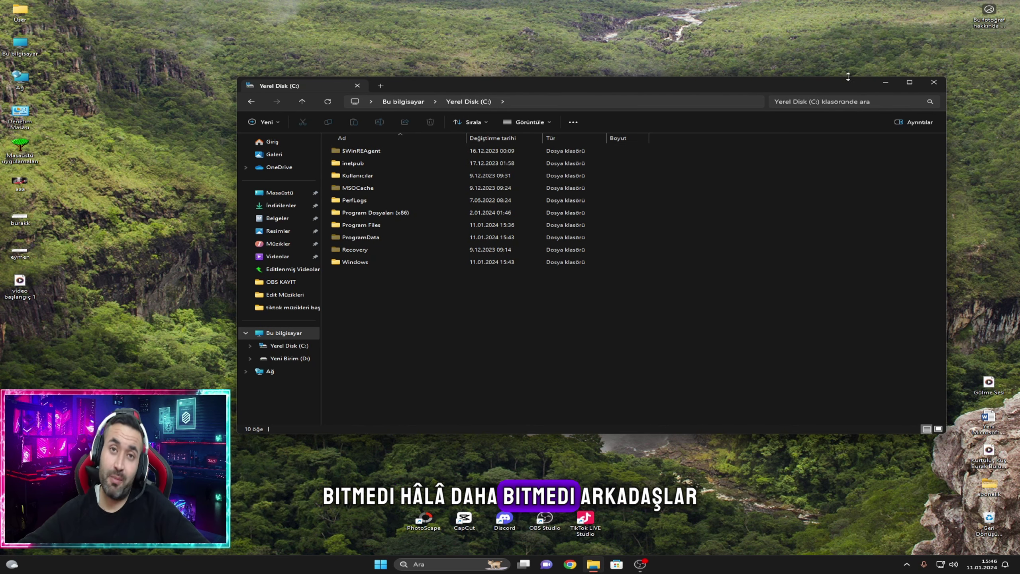
Step: Close the drive C window and launch the Registry Editor through Run with regedit, approving the administrator prompt
{"action": "left_click", "coordinate": [932, 85]}
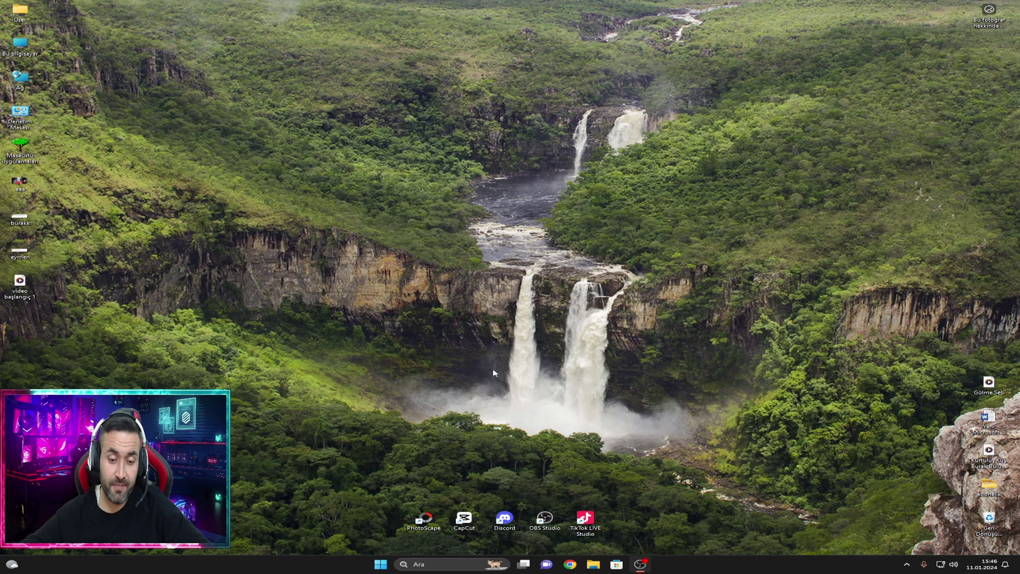
{"action": "key", "text": "super+r"}
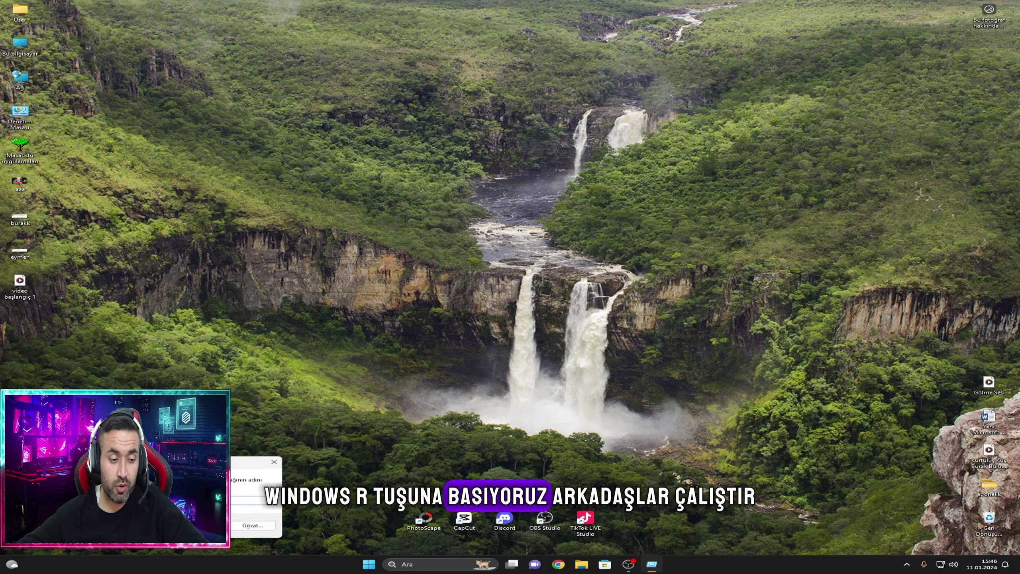
{"action": "left_click_drag", "start_coordinate": [567, 255], "coordinate": [538, 252]}
{"action": "left_click", "coordinate": [498, 285]}
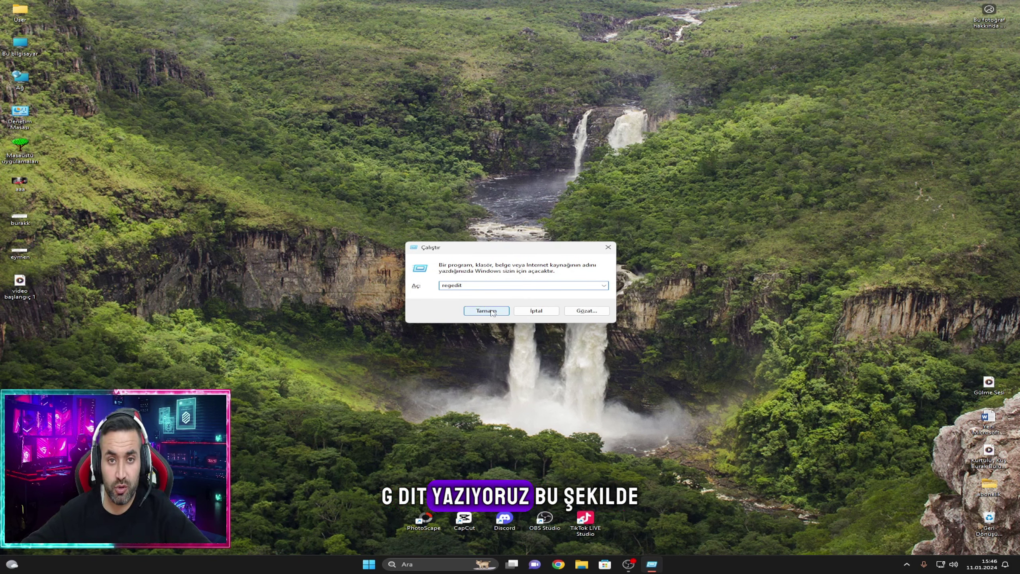
{"action": "left_click", "coordinate": [492, 311]}
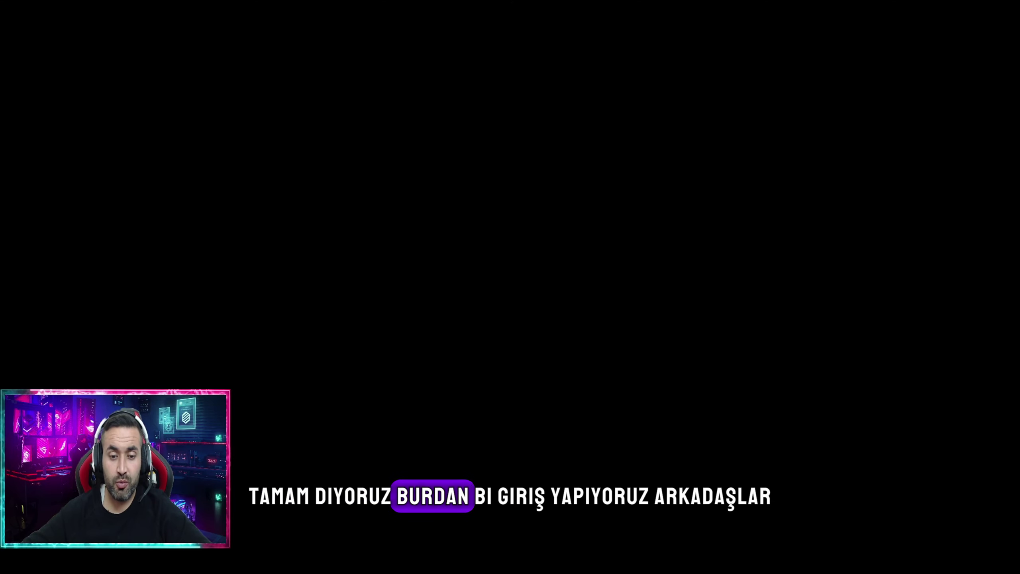
{"action": "left_click", "coordinate": [385, 206]}
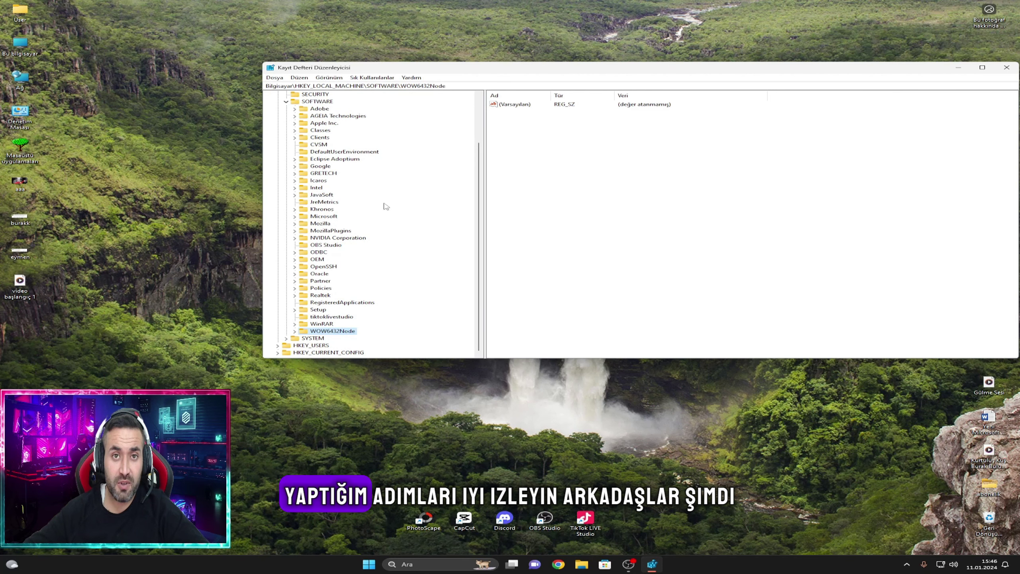
Step: Collapse the registry tree to its root keys and expand HKEY_LOCAL_MACHINE\SOFTWARE\WOW6432Node
{"action": "double_click", "coordinate": [299, 103]}
{"action": "left_click", "coordinate": [277, 116]}
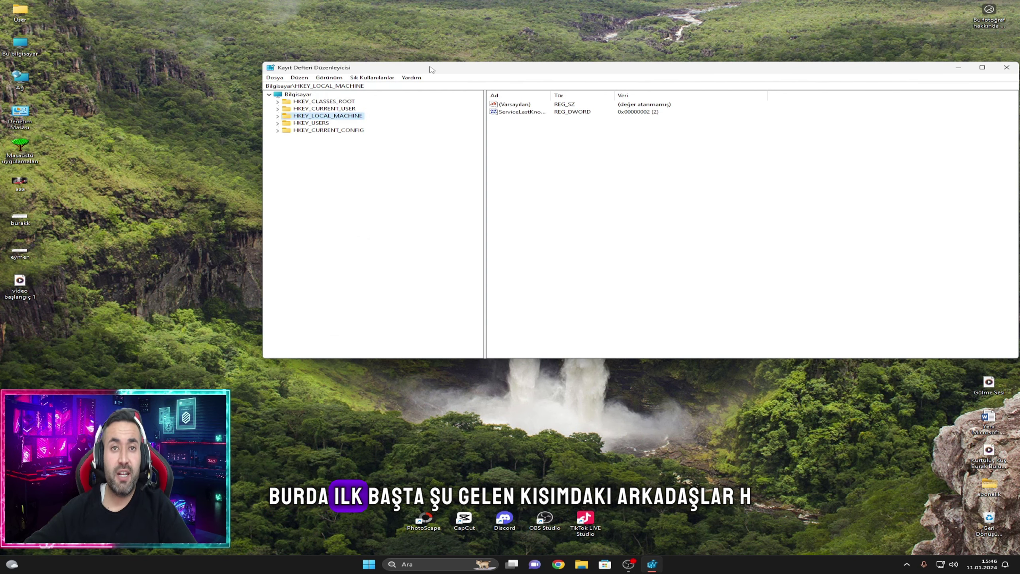
{"action": "left_click_drag", "start_coordinate": [431, 69], "coordinate": [386, 92]}
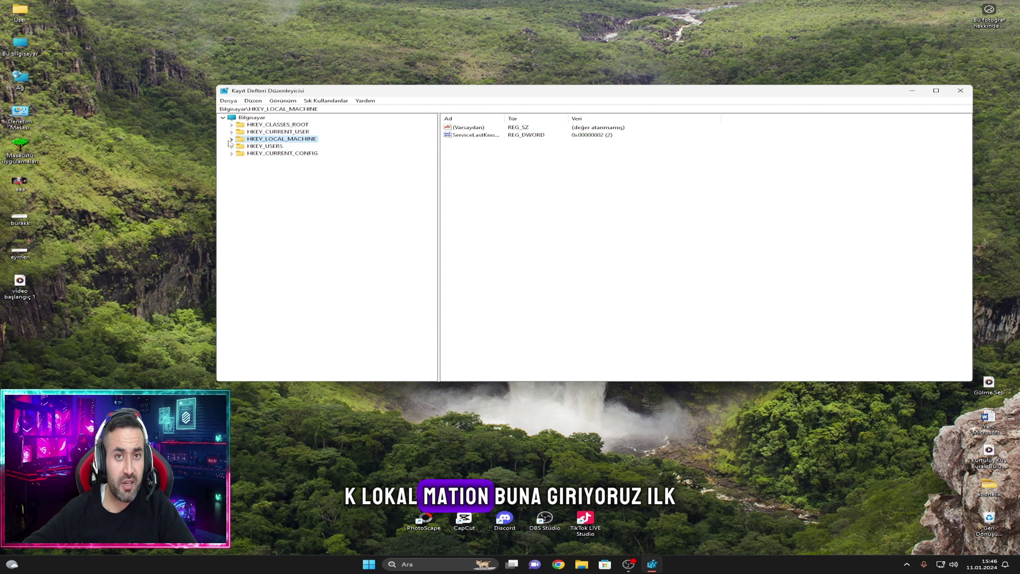
{"action": "left_click", "coordinate": [231, 139]}
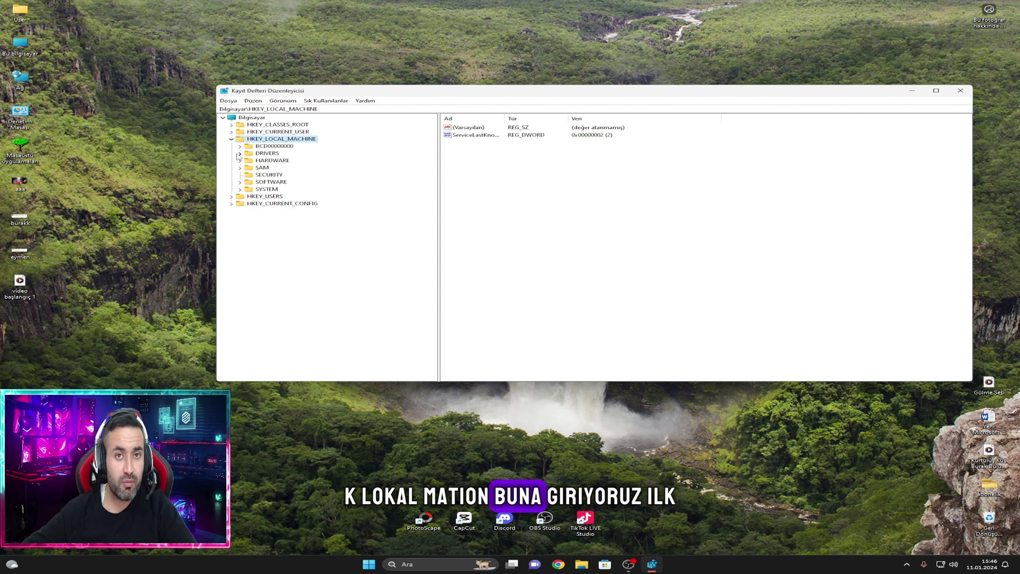
{"action": "left_click", "coordinate": [240, 183]}
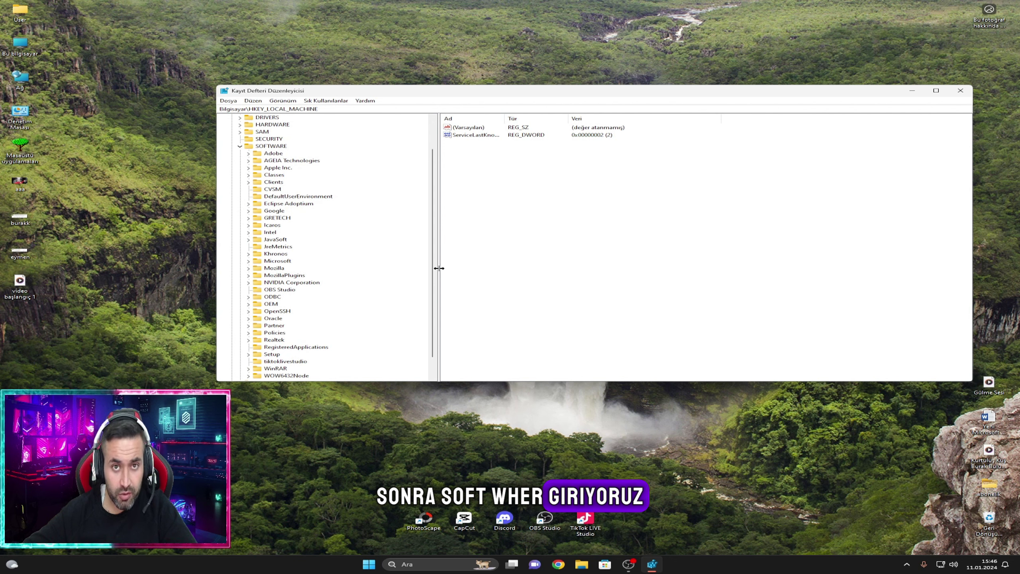
{"action": "scroll", "coordinate": [245, 356], "scroll_direction": "down", "scroll_amount": 1}
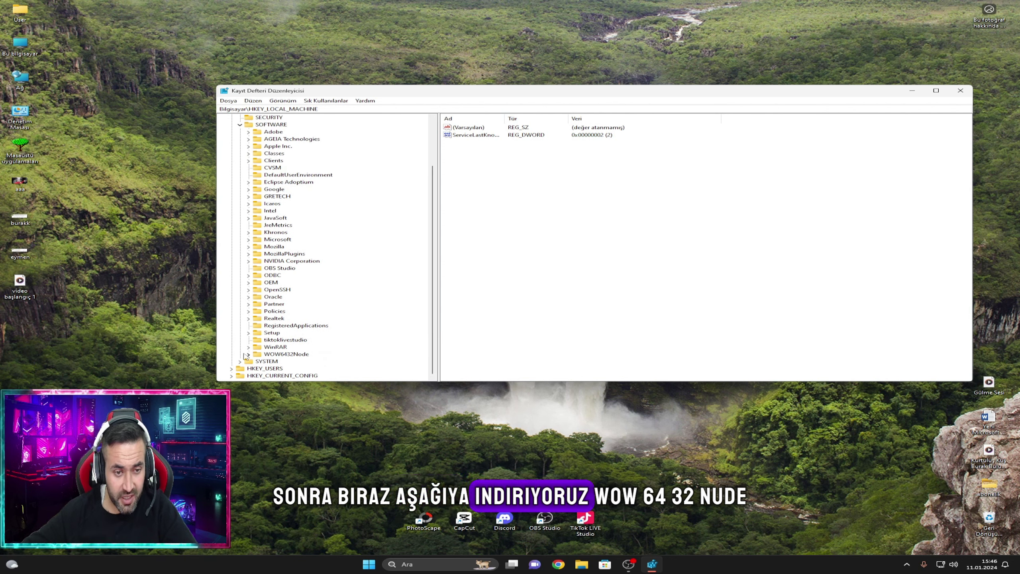
{"action": "left_click", "coordinate": [248, 354]}
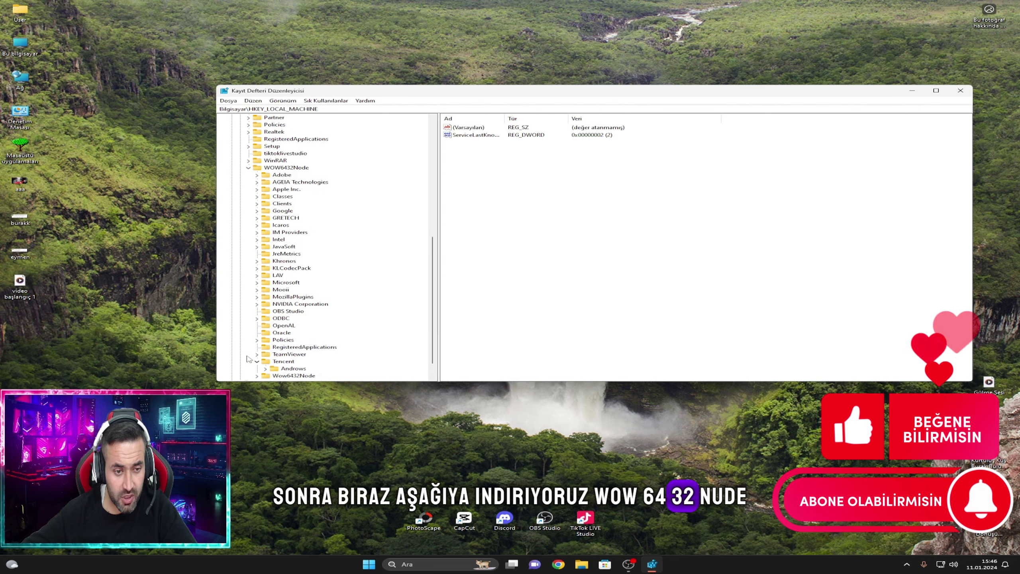
Step: Delete the Tencent key under WOW6432Node with all its subkeys and collapse the HKEY_LOCAL_MACHINE branch
{"action": "scroll", "coordinate": [432, 334], "scroll_direction": "down", "scroll_amount": 1}
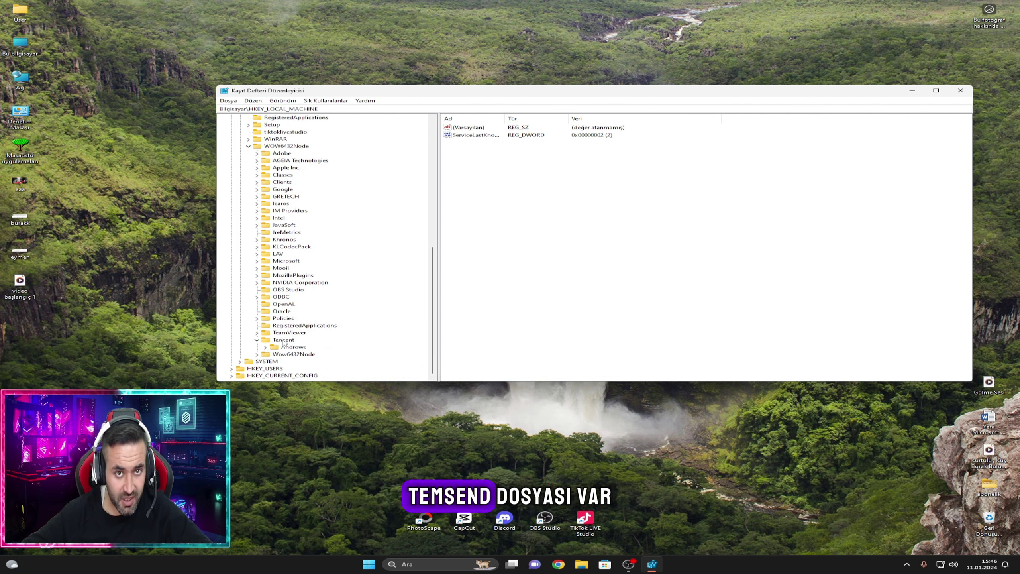
{"action": "left_click", "coordinate": [257, 340]}
{"action": "left_click", "coordinate": [284, 347]}
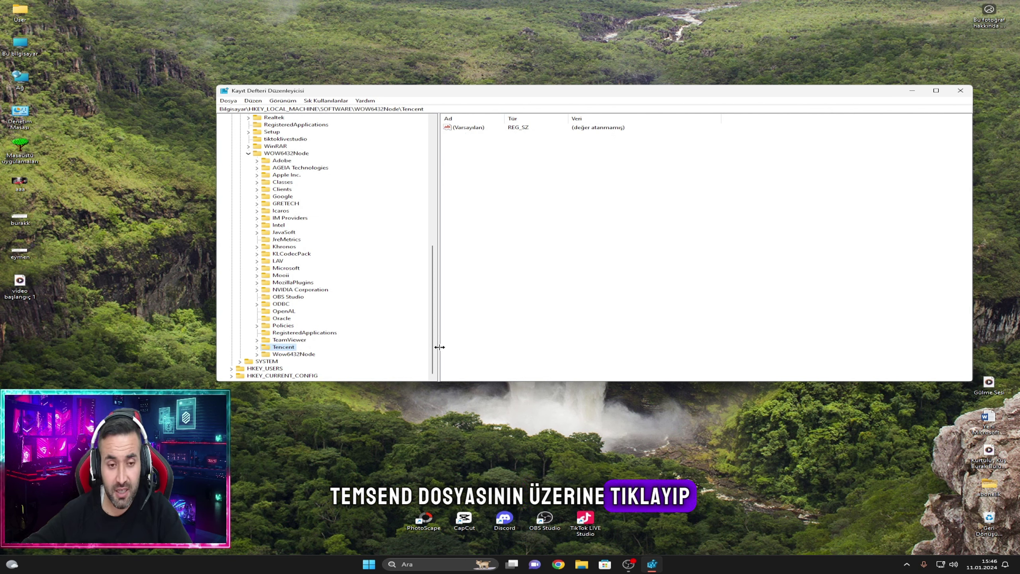
{"action": "key", "text": "Delete"}
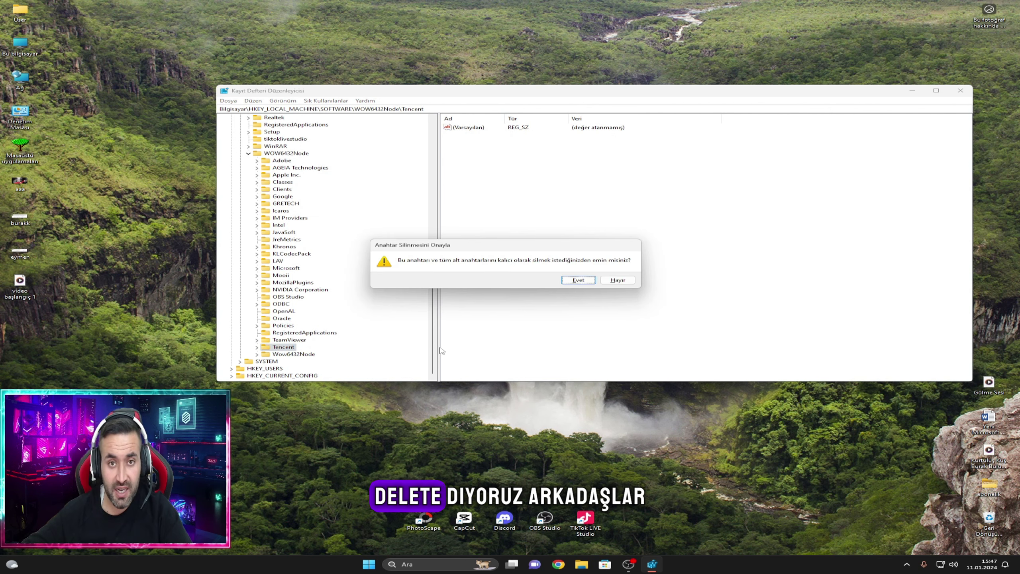
{"action": "left_click", "coordinate": [578, 280]}
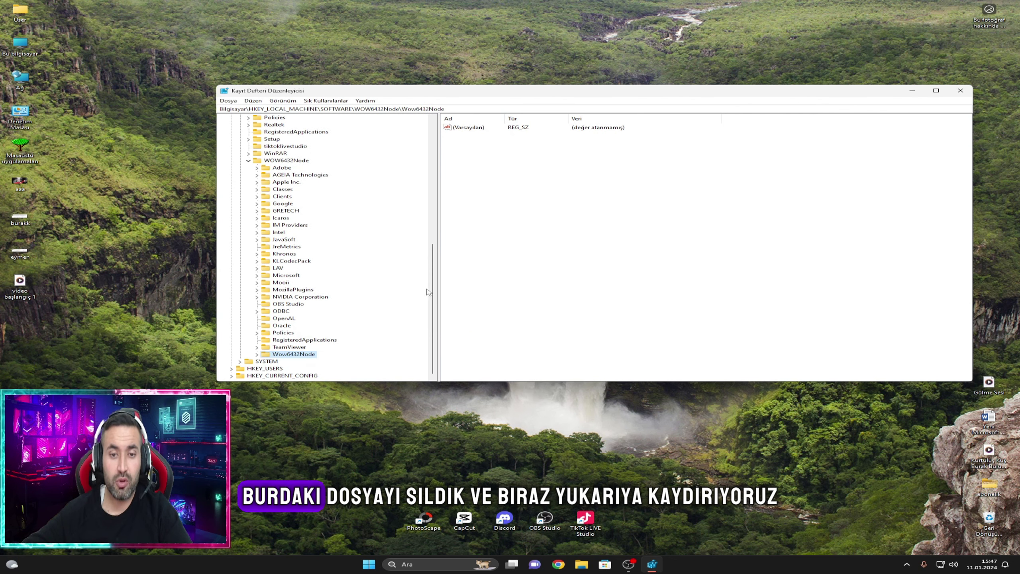
{"action": "scroll", "coordinate": [428, 292], "scroll_direction": "up", "scroll_amount": 12}
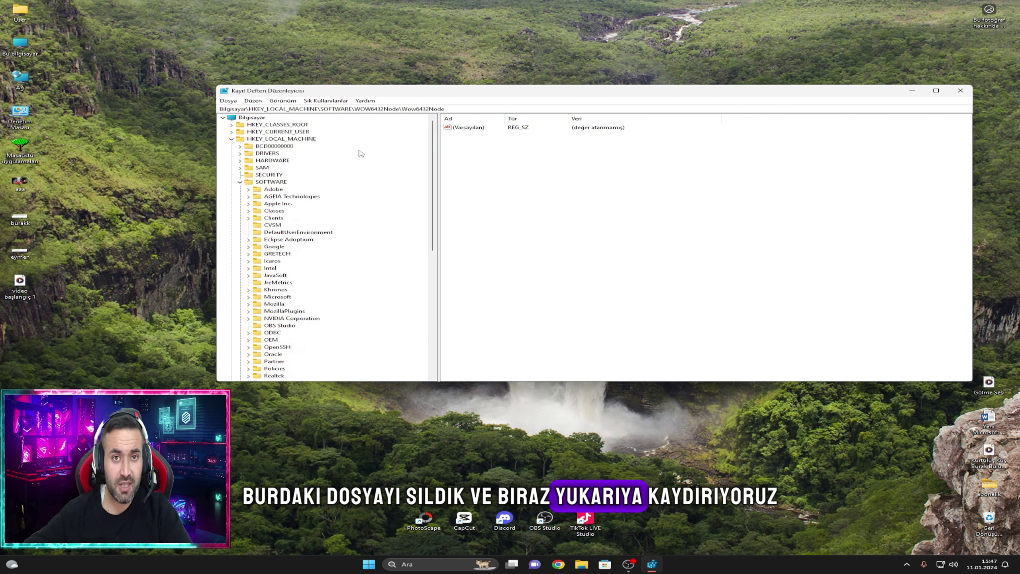
{"action": "left_click", "coordinate": [231, 139]}
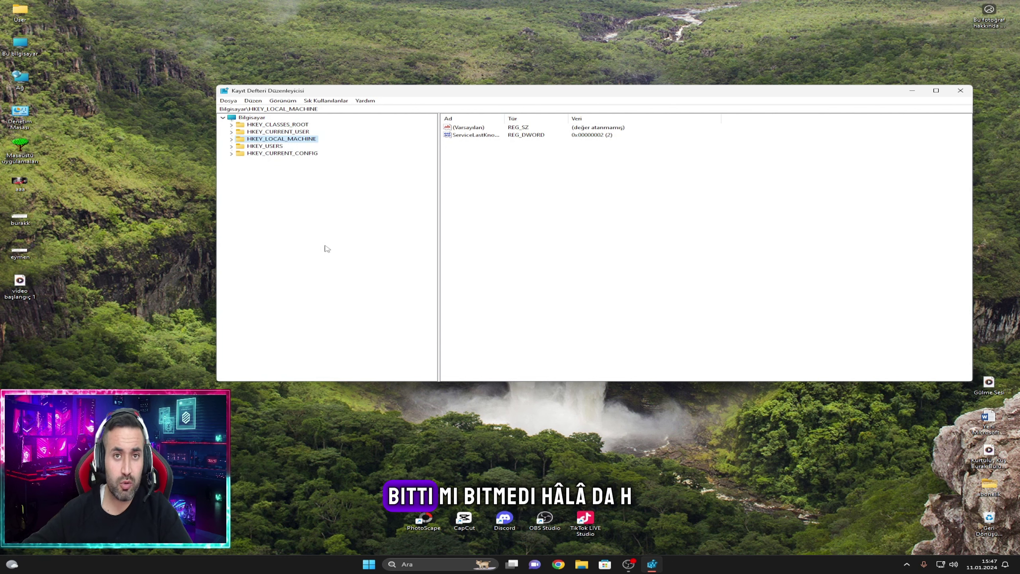
Step: Delete the Tencent key with all its subkeys from HKEY_CURRENT_USER\Software
{"action": "left_click", "coordinate": [232, 132]}
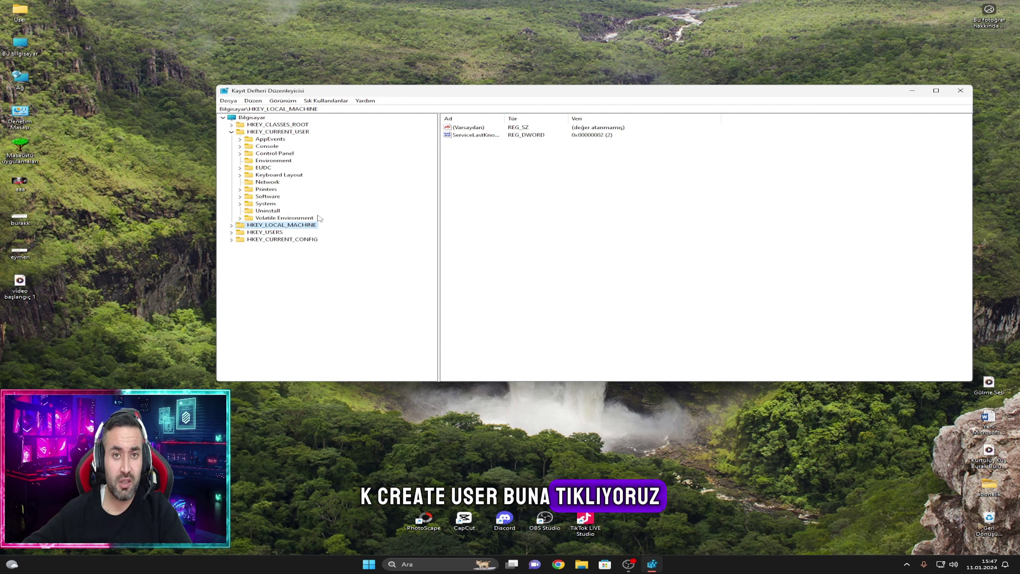
{"action": "left_click", "coordinate": [240, 196]}
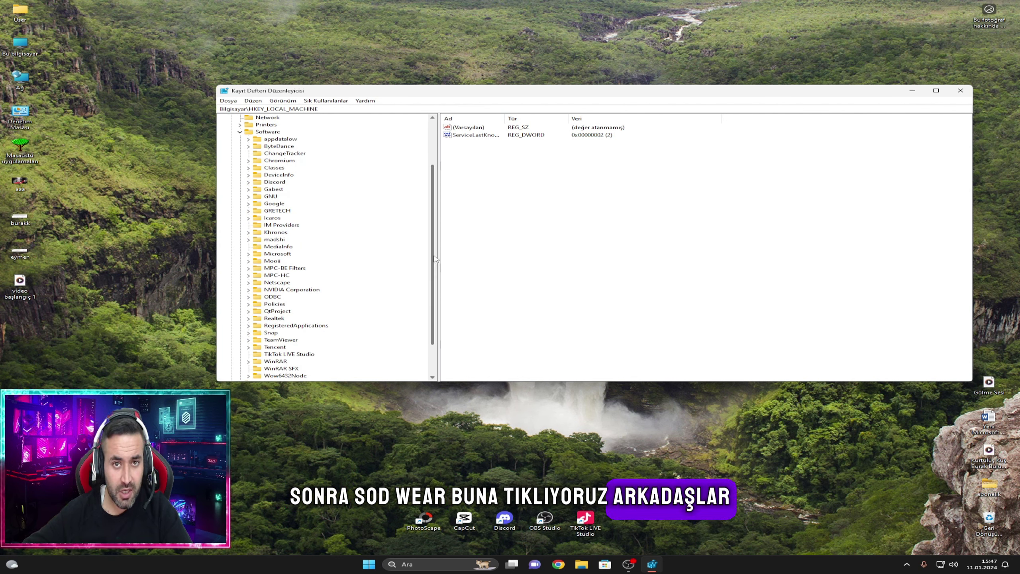
{"action": "scroll", "coordinate": [432, 265], "scroll_direction": "down", "scroll_amount": 1}
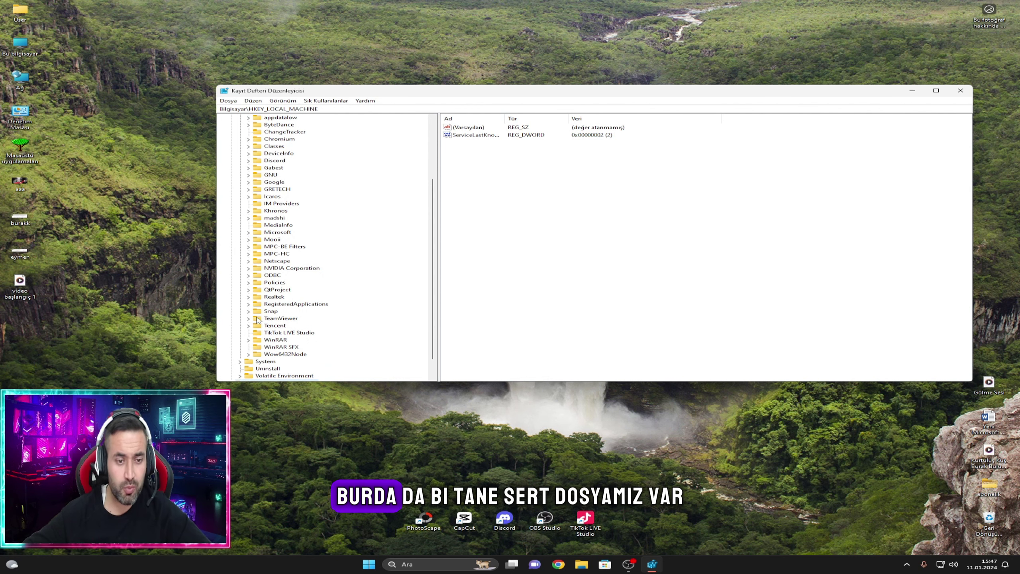
{"action": "left_click", "coordinate": [272, 326]}
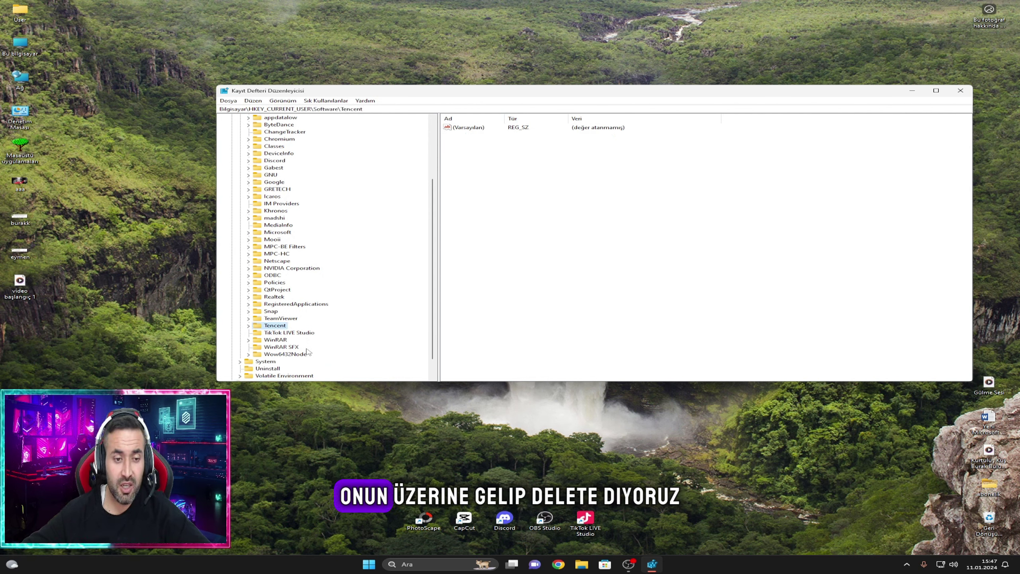
{"action": "key", "text": "Delete"}
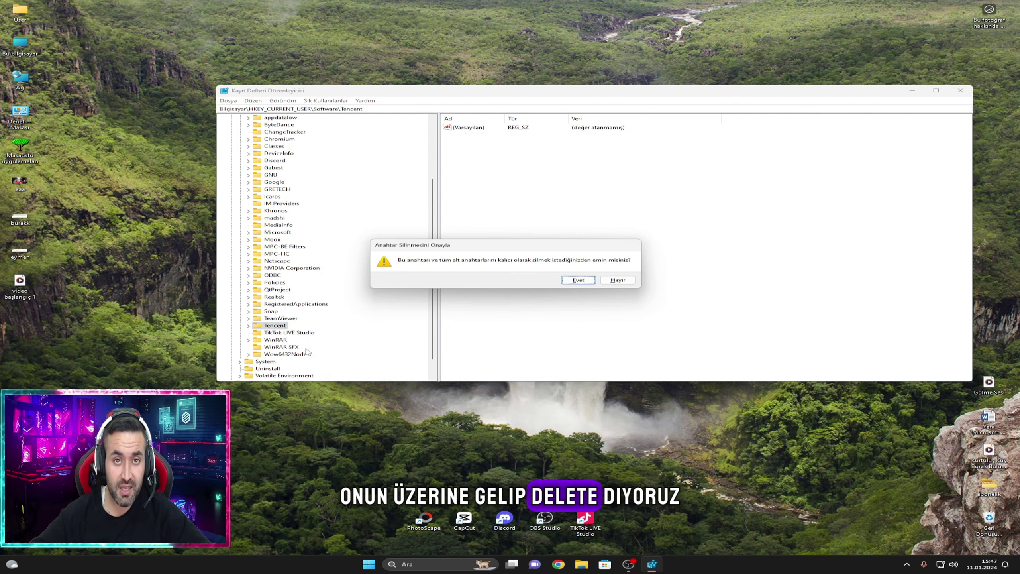
{"action": "left_click", "coordinate": [577, 283]}
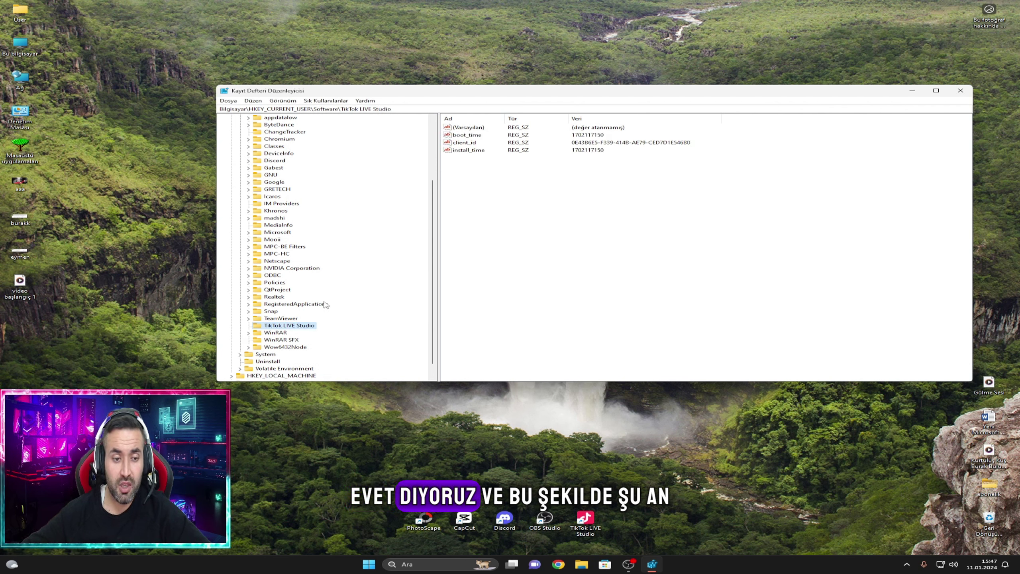
Step: Collapse the Software and HKEY_CURRENT_USER branches and close the Registry Editor
{"action": "key", "text": "Left"}
{"action": "left_click", "coordinate": [239, 196]}
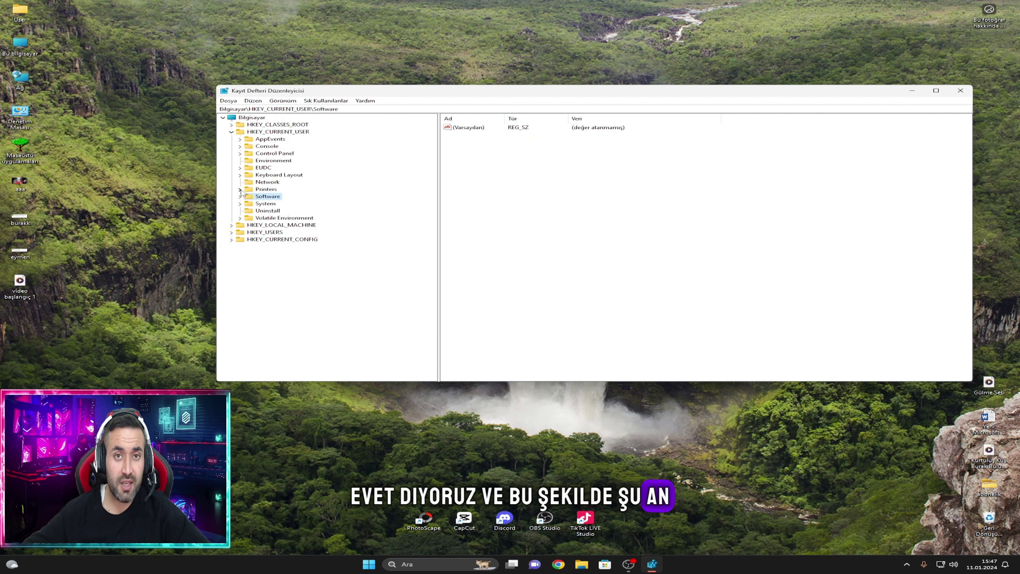
{"action": "left_click", "coordinate": [232, 132]}
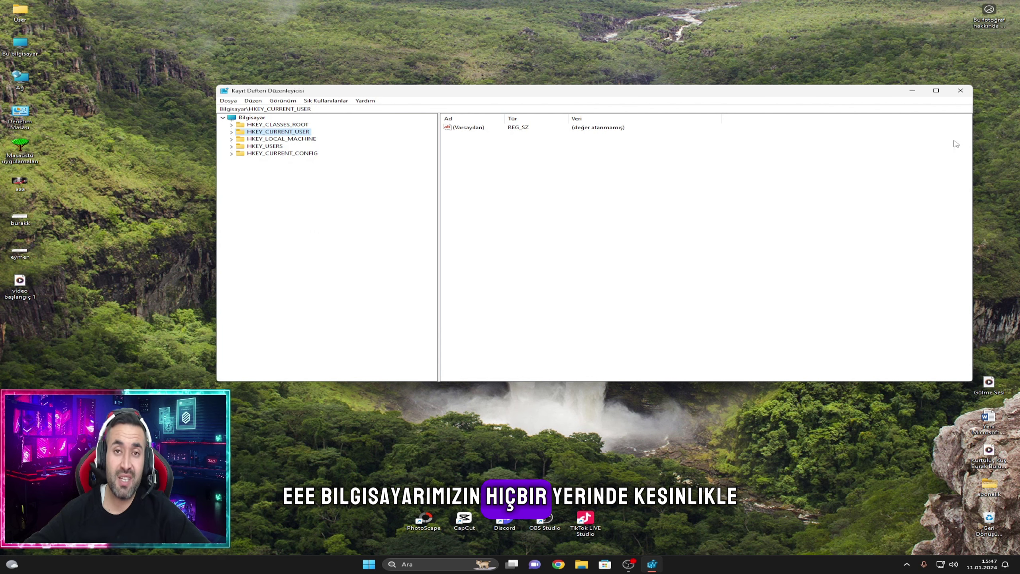
{"action": "left_click", "coordinate": [960, 90]}
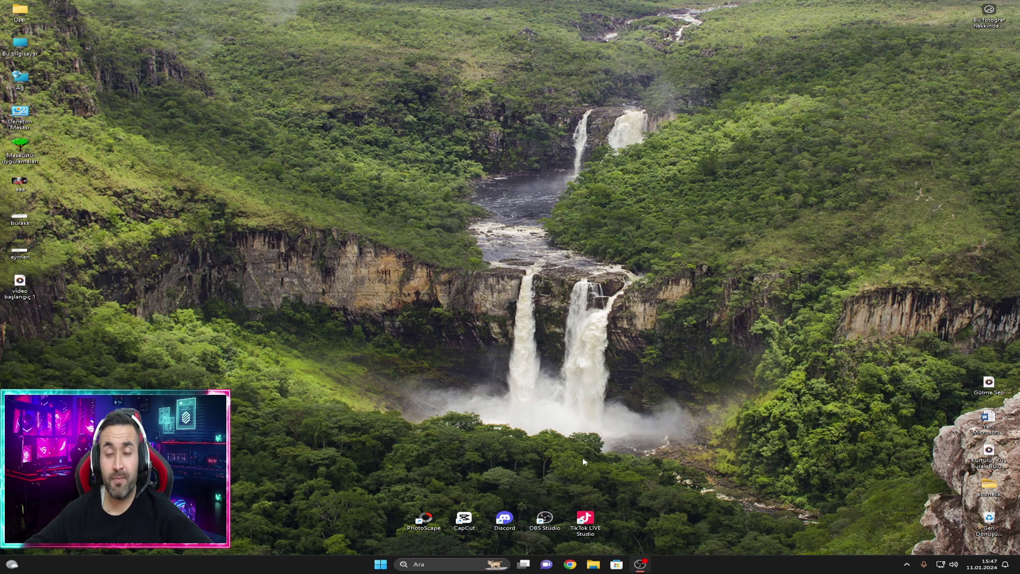
Step: Switch to Chrome, search Google for gameloop and open the official GameLoop website
{"action": "left_click", "coordinate": [570, 564]}
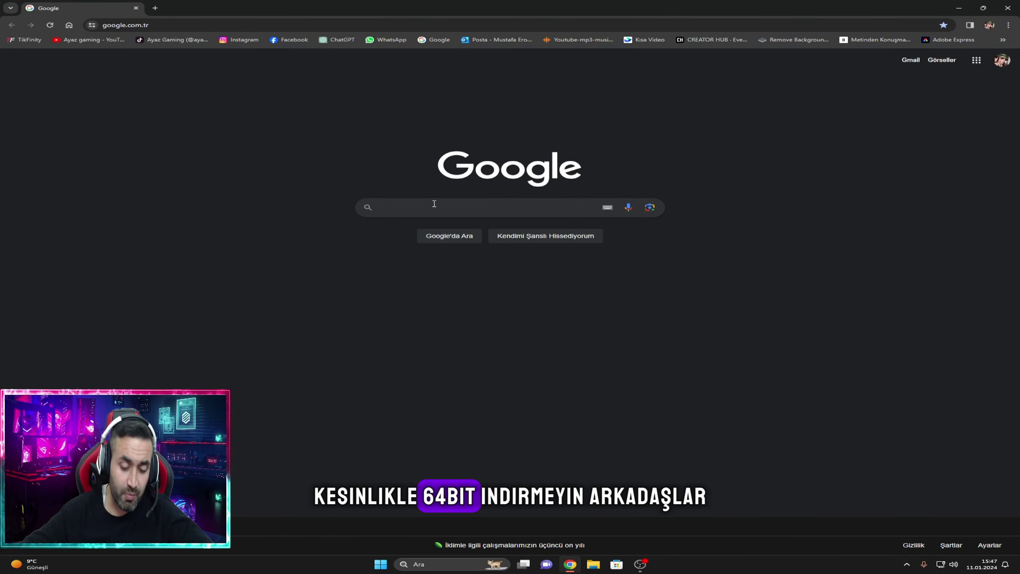
{"action": "left_click", "coordinate": [435, 204]}
{"action": "type", "text": "gamelo"}
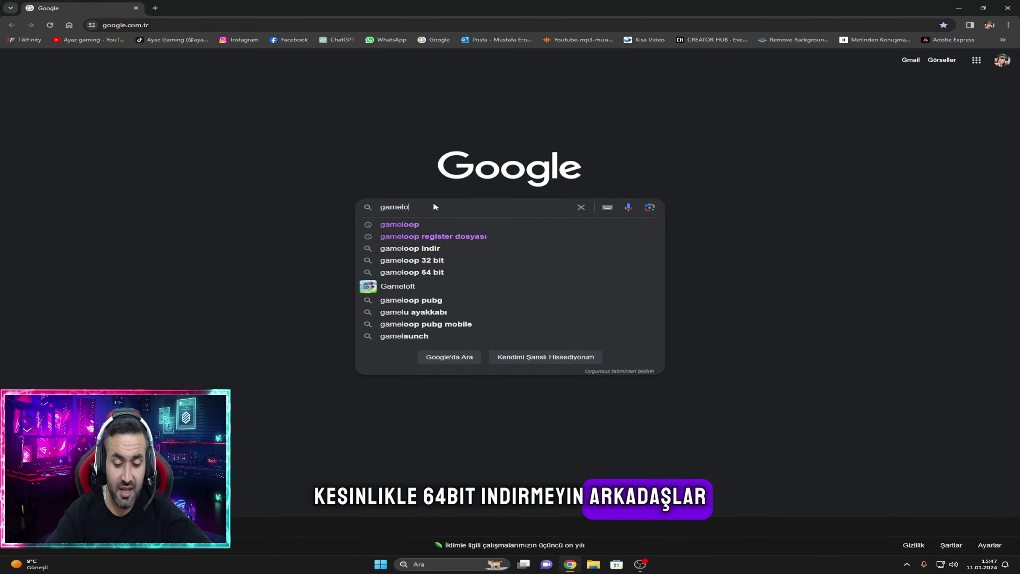
{"action": "type", "text": "op"}
{"action": "key", "text": "Return"}
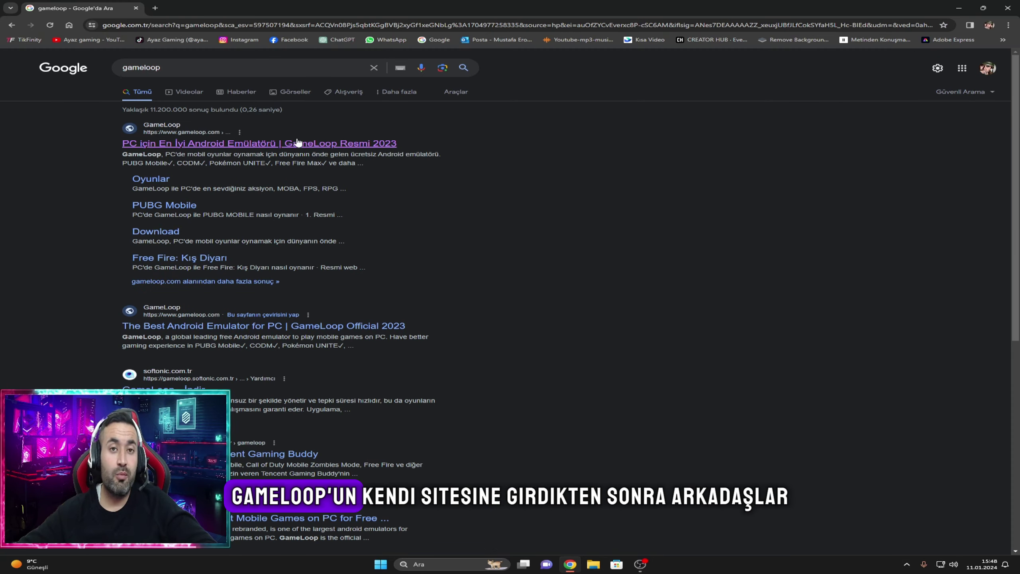
{"action": "left_click", "coordinate": [289, 145]}
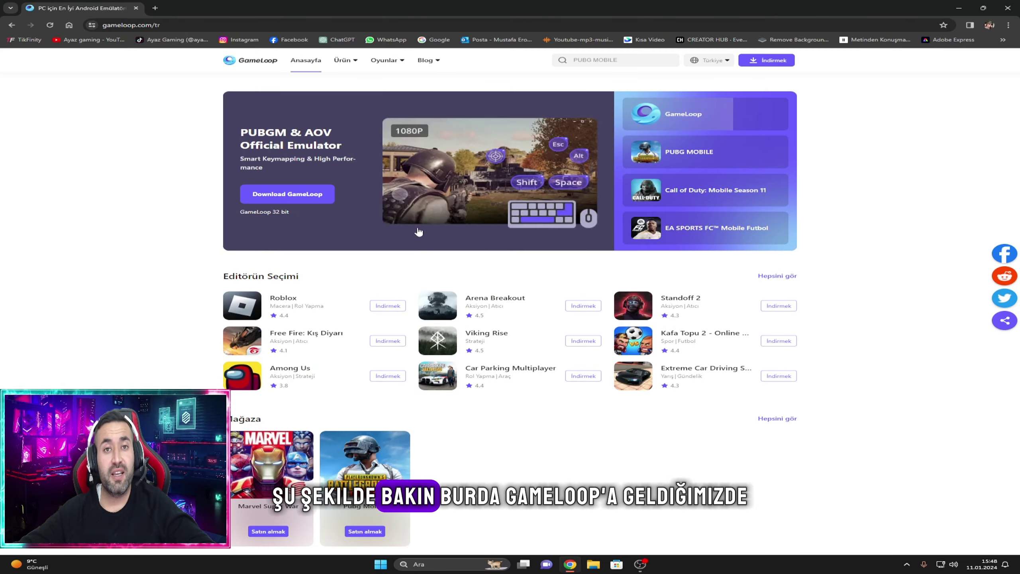
Step: Download the GameLoop 32 bit installer and launch it from the Downloads folder
{"action": "mouse_move", "coordinate": [684, 121]}
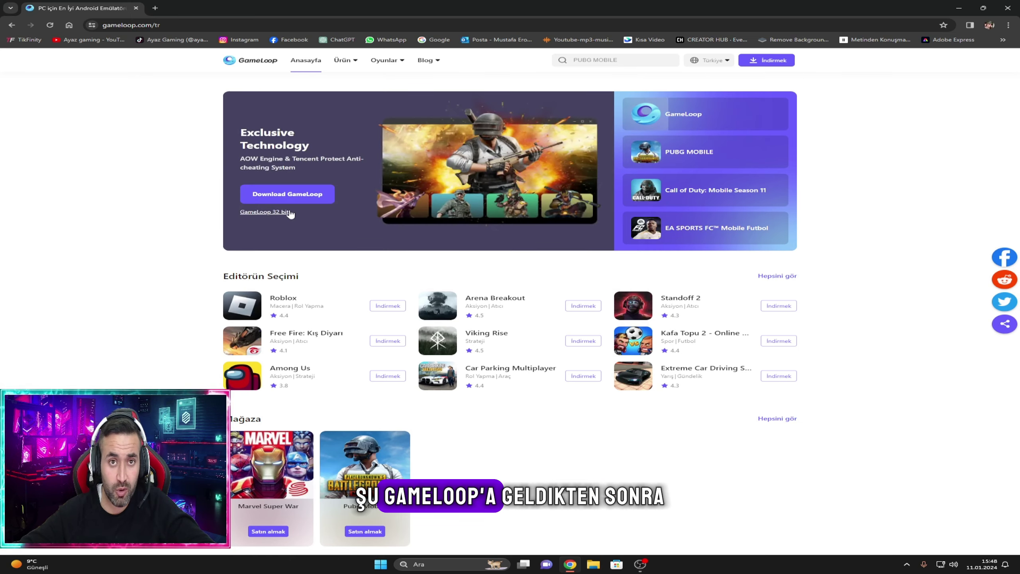
{"action": "left_click", "coordinate": [289, 212]}
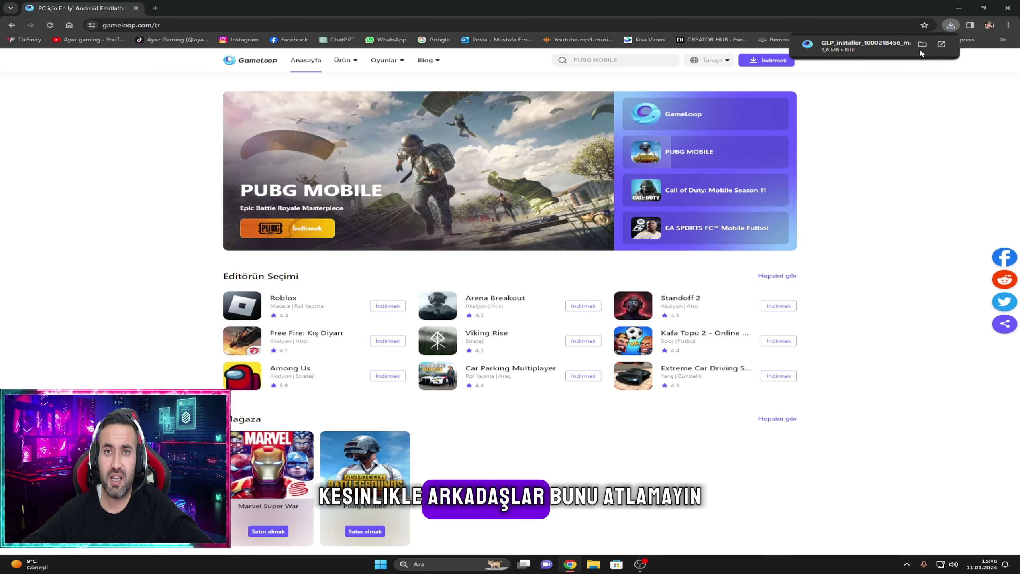
{"action": "left_click", "coordinate": [922, 45]}
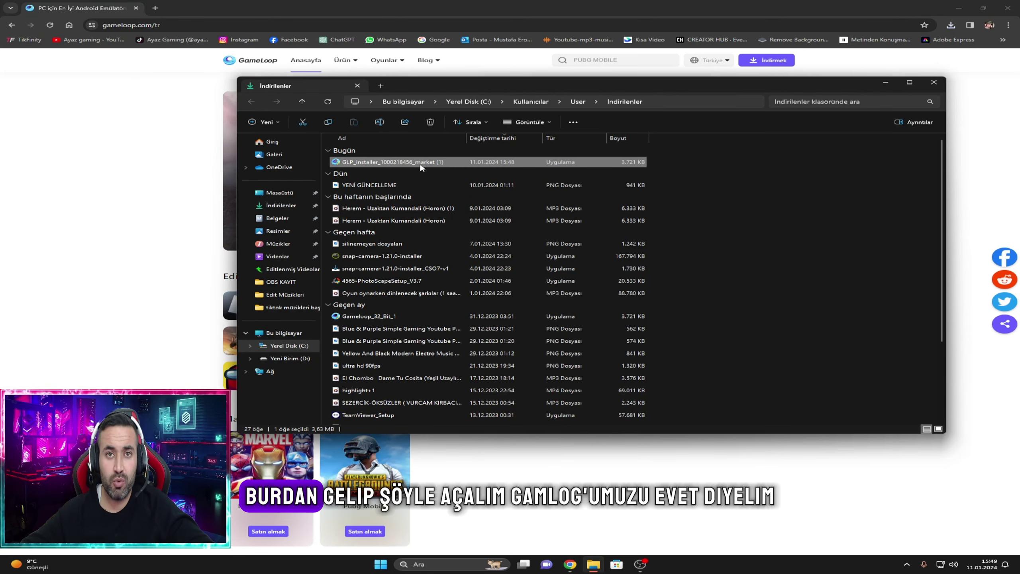
{"action": "double_click", "coordinate": [421, 162]}
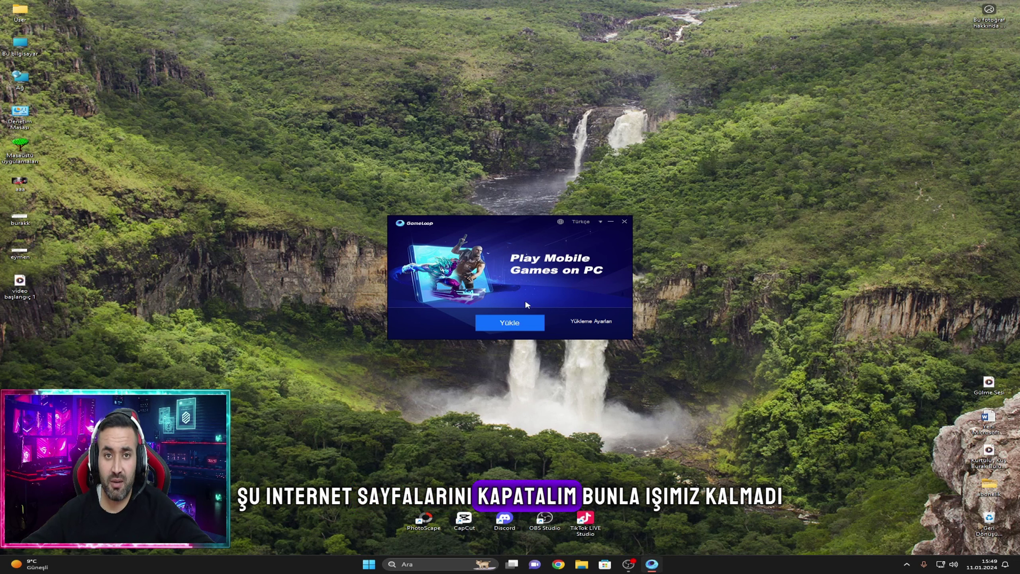
{"action": "left_click_drag", "start_coordinate": [510, 230], "coordinate": [514, 211]}
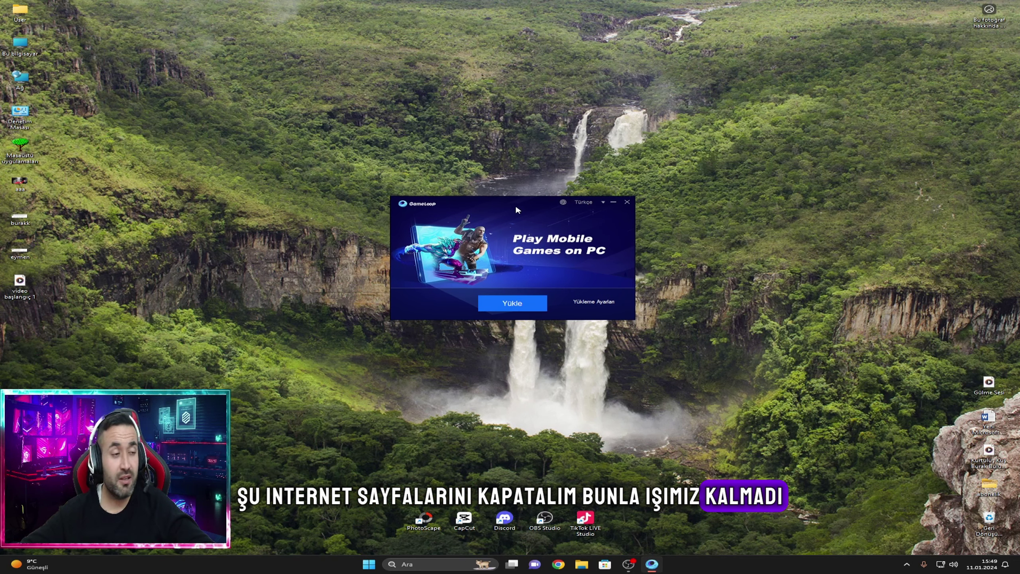
Step: Install GameLoop in C:\Program Files\TxGameAssistant\ and start the PUBG MOBILE installation, leaving the store window minimized
{"action": "left_click", "coordinate": [582, 305]}
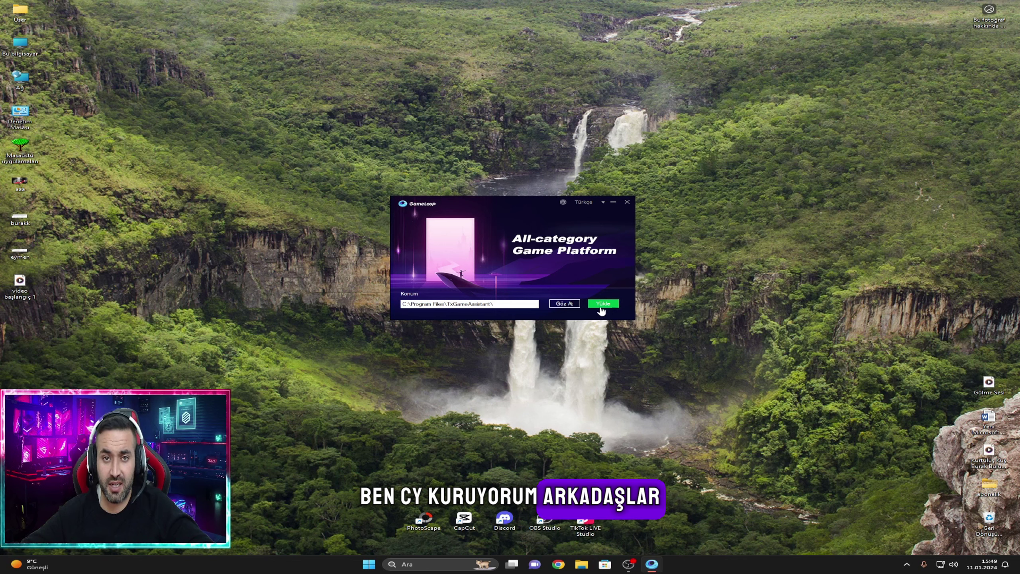
{"action": "left_click", "coordinate": [602, 304]}
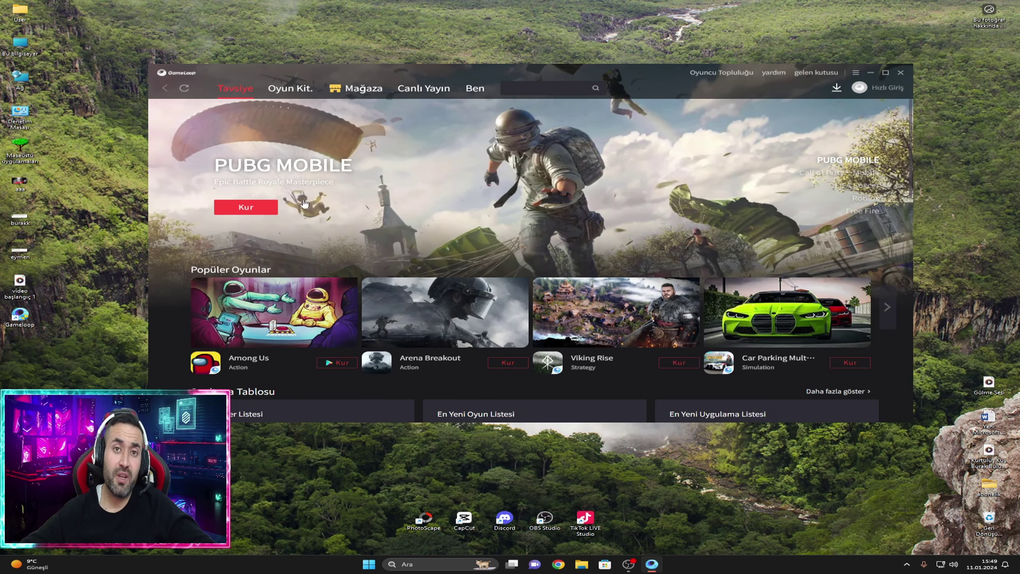
{"action": "left_click", "coordinate": [257, 211]}
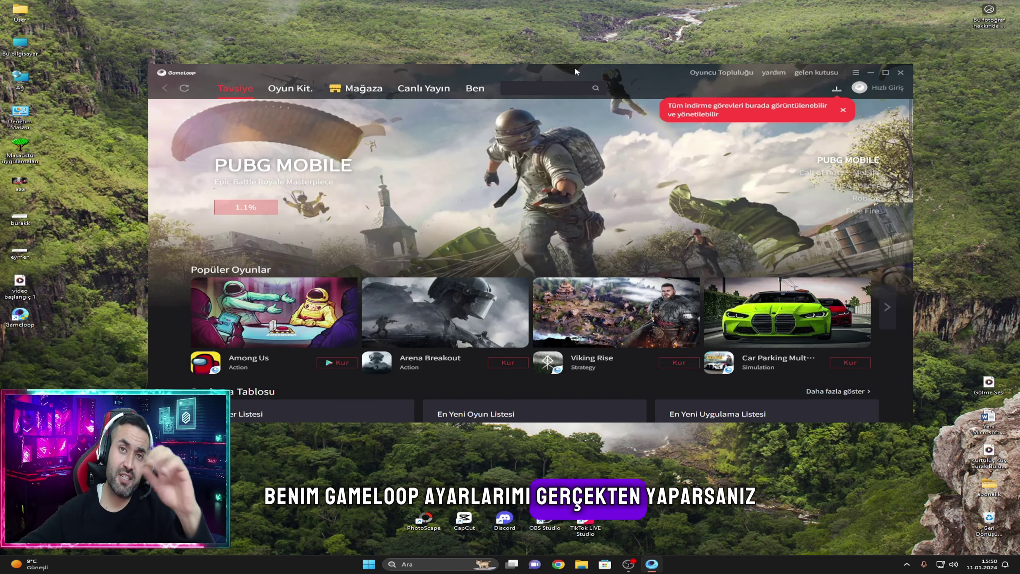
{"action": "left_click", "coordinate": [842, 112]}
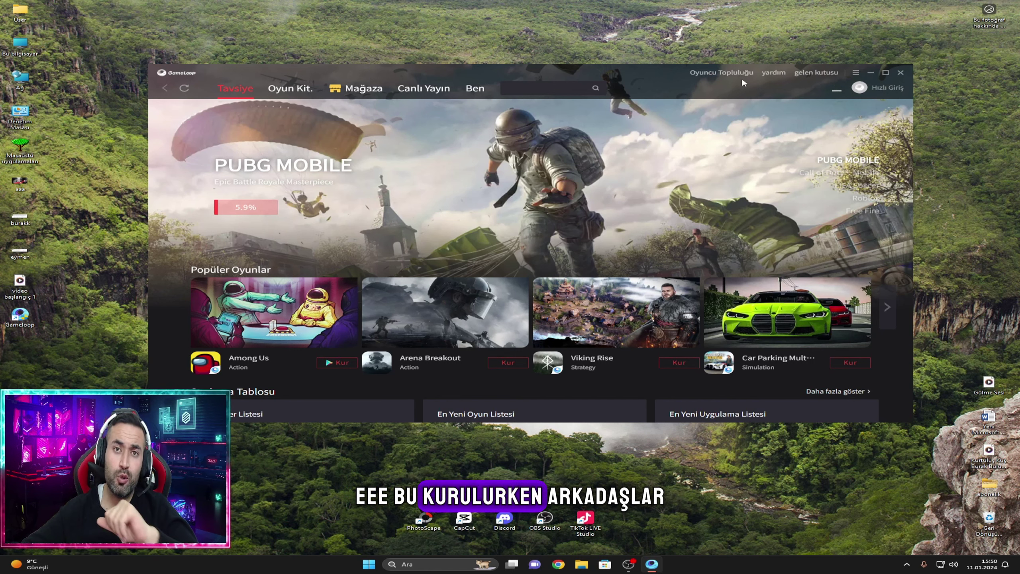
{"action": "left_click", "coordinate": [869, 73]}
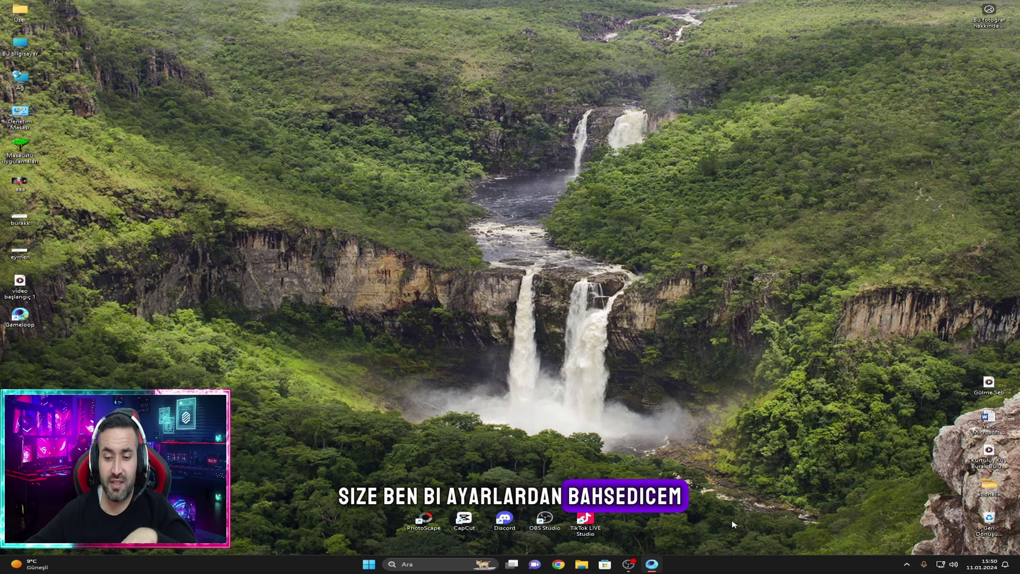
Step: Open the NVIDIA Control Panel and check the option chosen under Adjust image settings with preview (Görüntü Ayarlarını Önayarla Yap)
{"action": "left_click", "coordinate": [907, 564]}
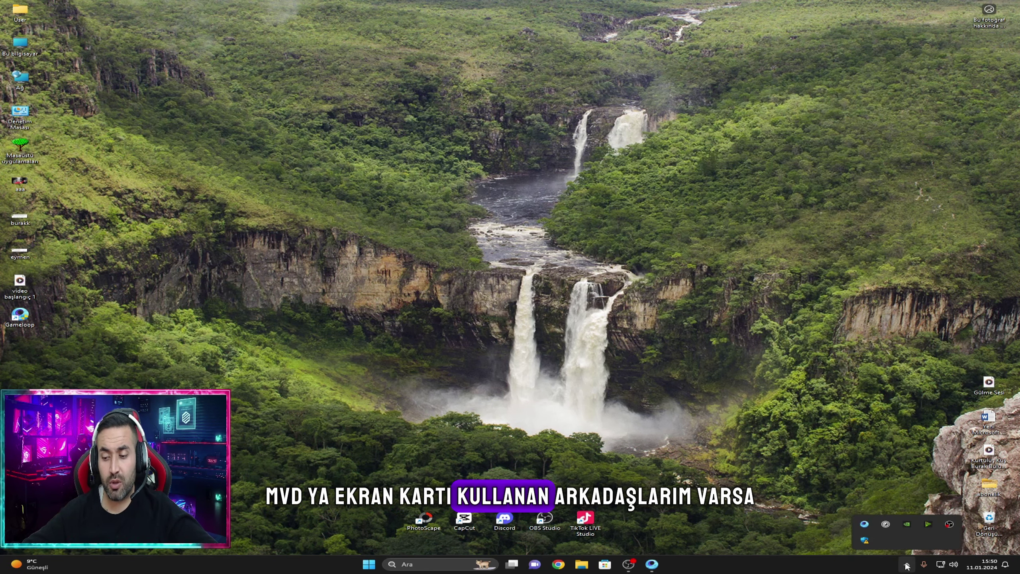
{"action": "right_click", "coordinate": [906, 525]}
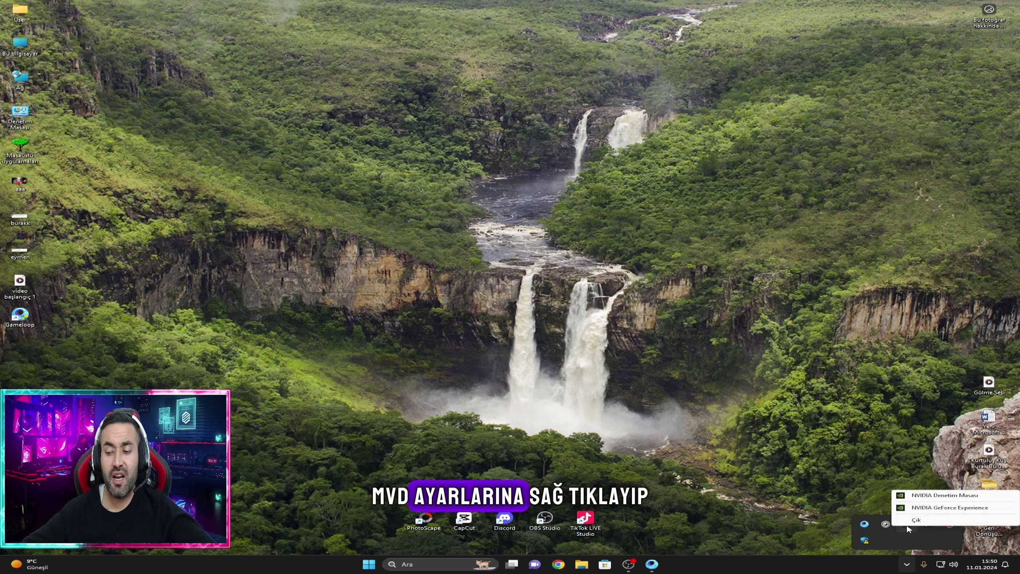
{"action": "left_click", "coordinate": [935, 495]}
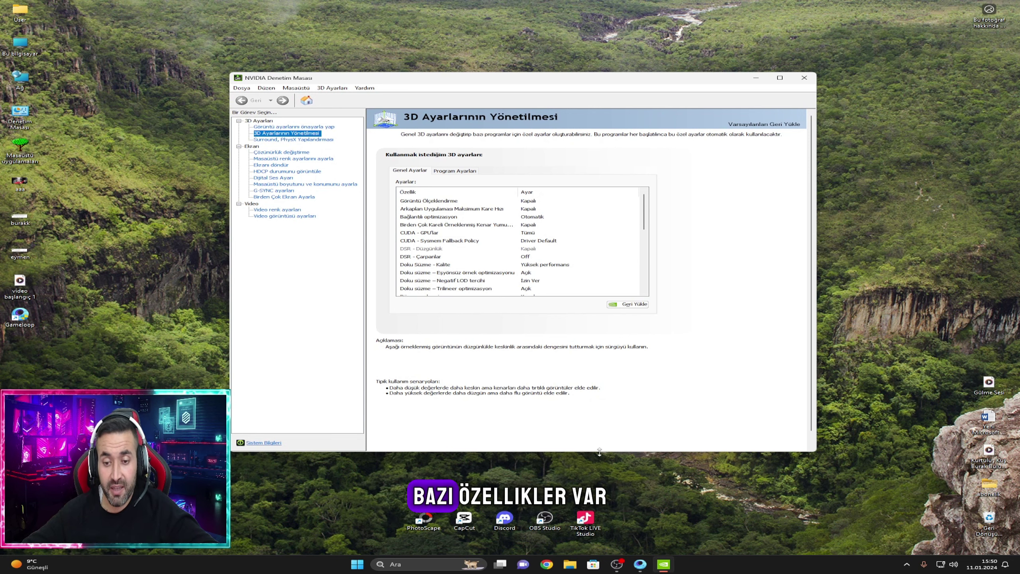
{"action": "left_click_drag", "start_coordinate": [600, 452], "coordinate": [600, 474]}
{"action": "left_click_drag", "start_coordinate": [554, 82], "coordinate": [545, 60]}
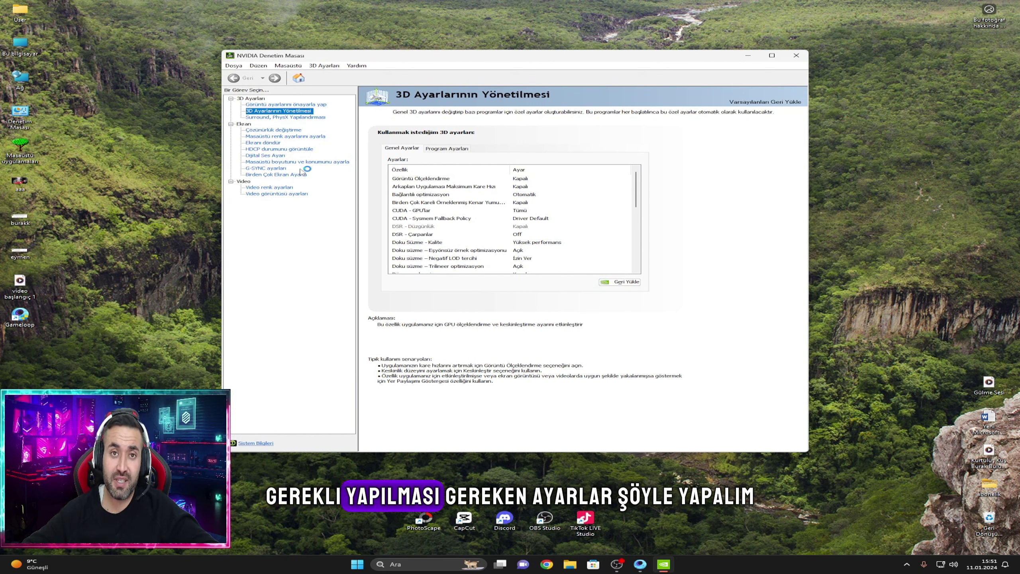
{"action": "left_click", "coordinate": [286, 104]}
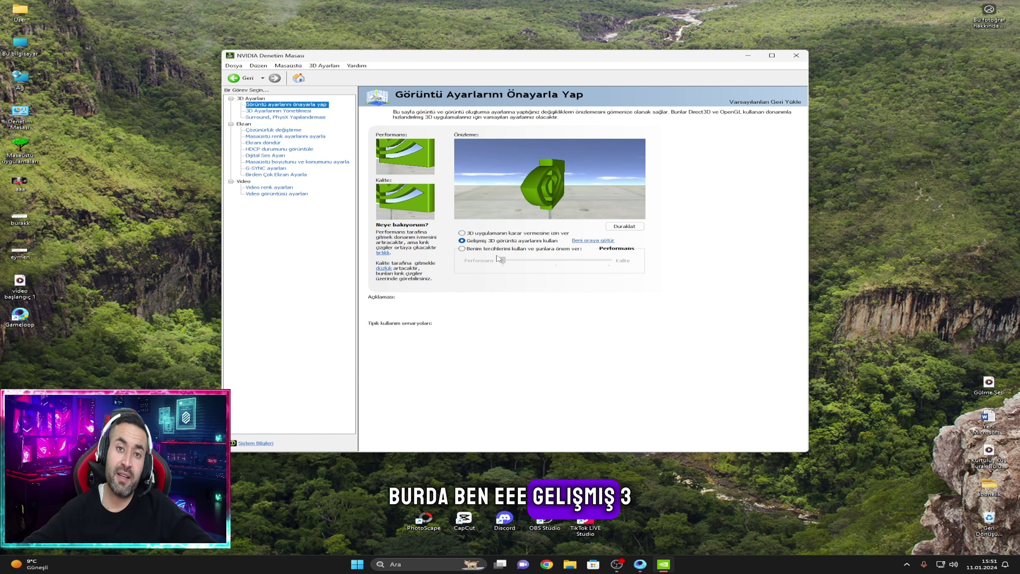
{"action": "mouse_move", "coordinate": [494, 247]}
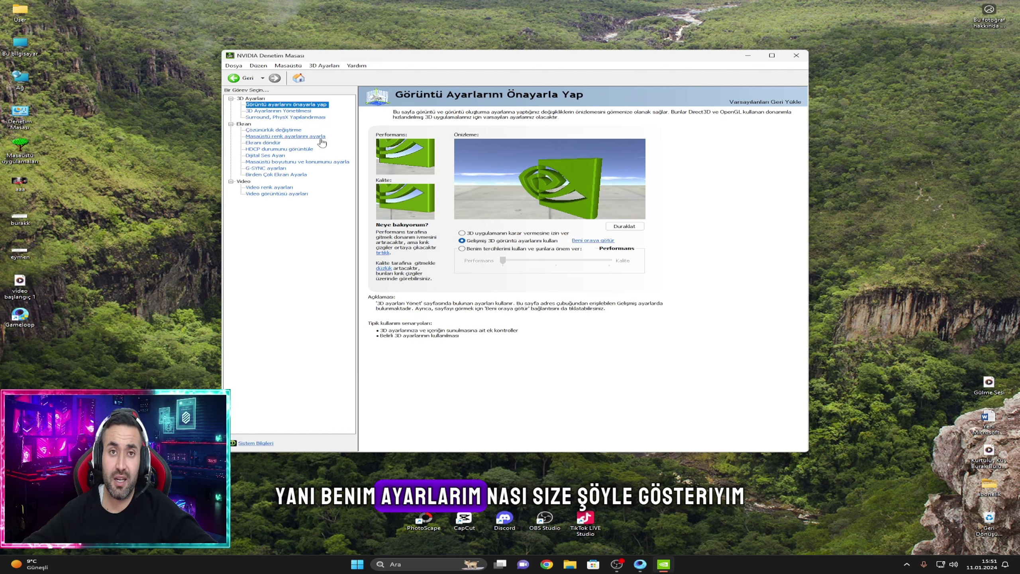
Step: Select GameLoop's androidemulatoren.exe as the program to customize in the program-specific 3D settings
{"action": "left_click", "coordinate": [300, 112]}
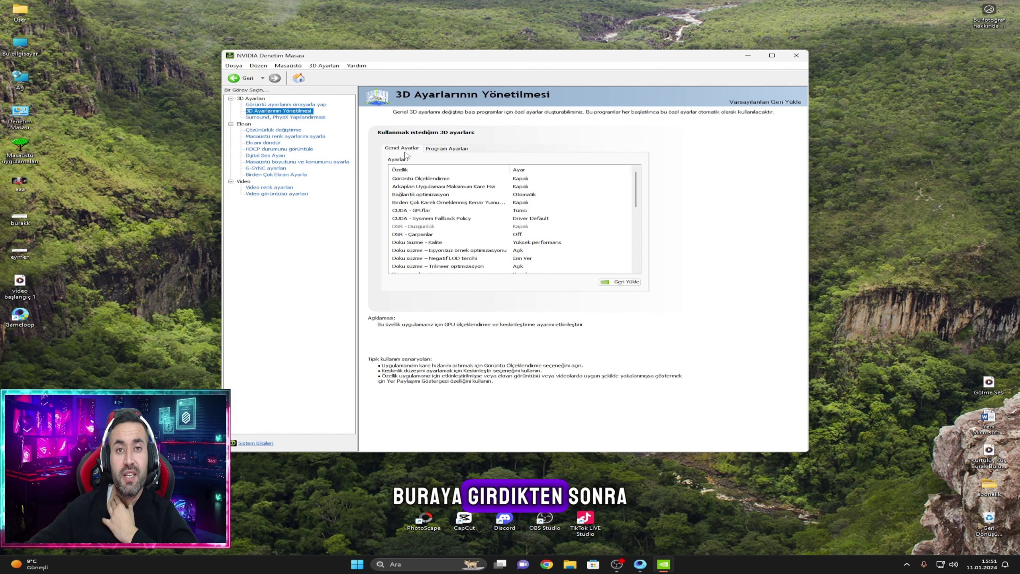
{"action": "left_click", "coordinate": [447, 151]}
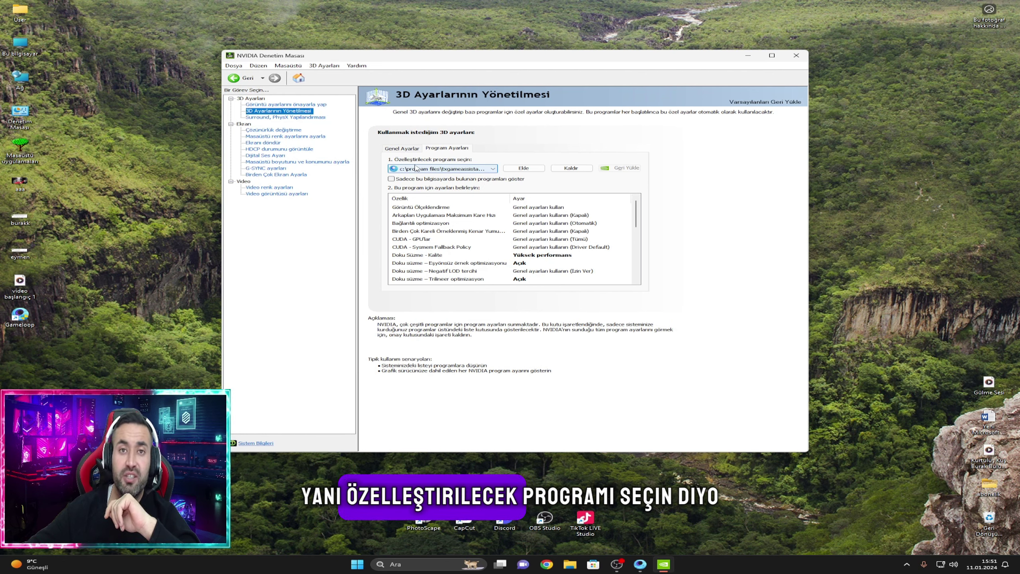
{"action": "left_click", "coordinate": [492, 169]}
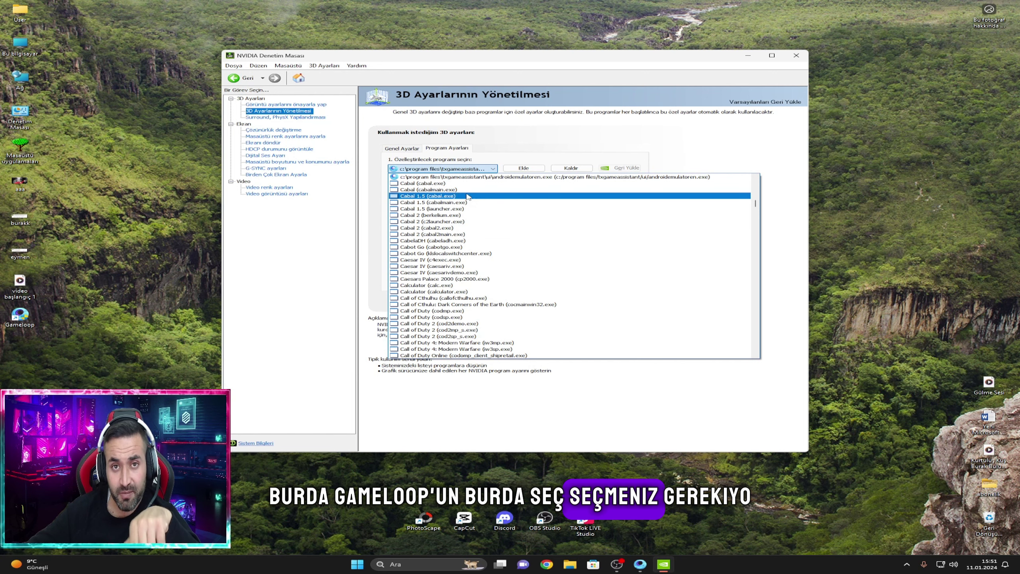
{"action": "left_click", "coordinate": [530, 177]}
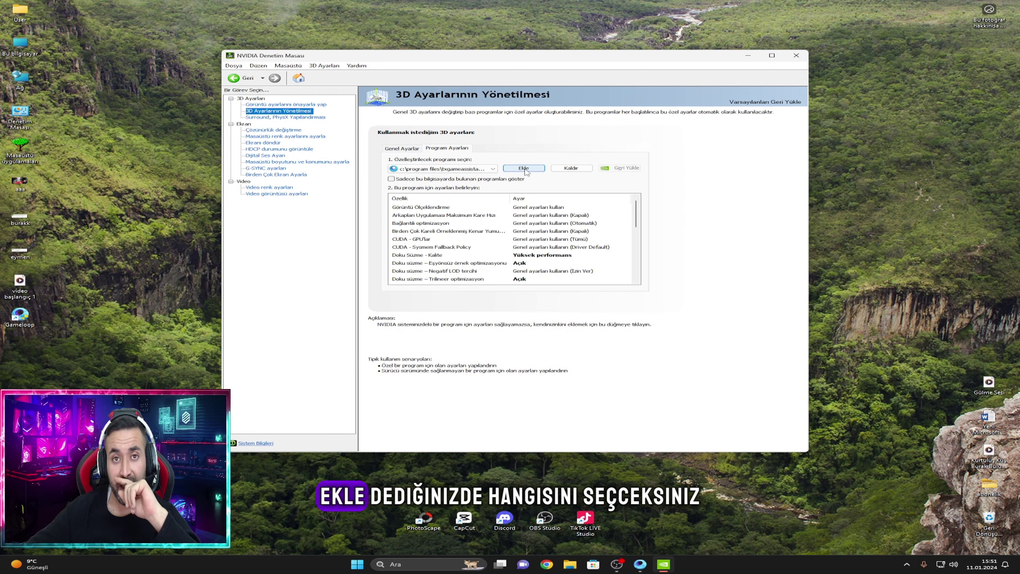
Step: Look up the GameLoop entry and its file path in the list of programs that can be added, without adding any
{"action": "left_click", "coordinate": [525, 171]}
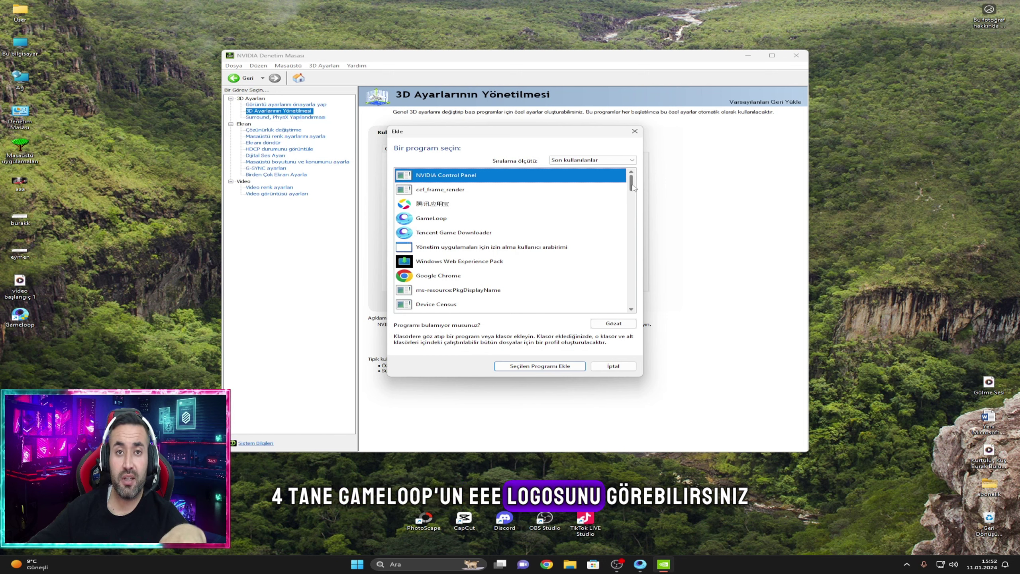
{"action": "scroll", "coordinate": [633, 188], "scroll_direction": "down", "scroll_amount": 3}
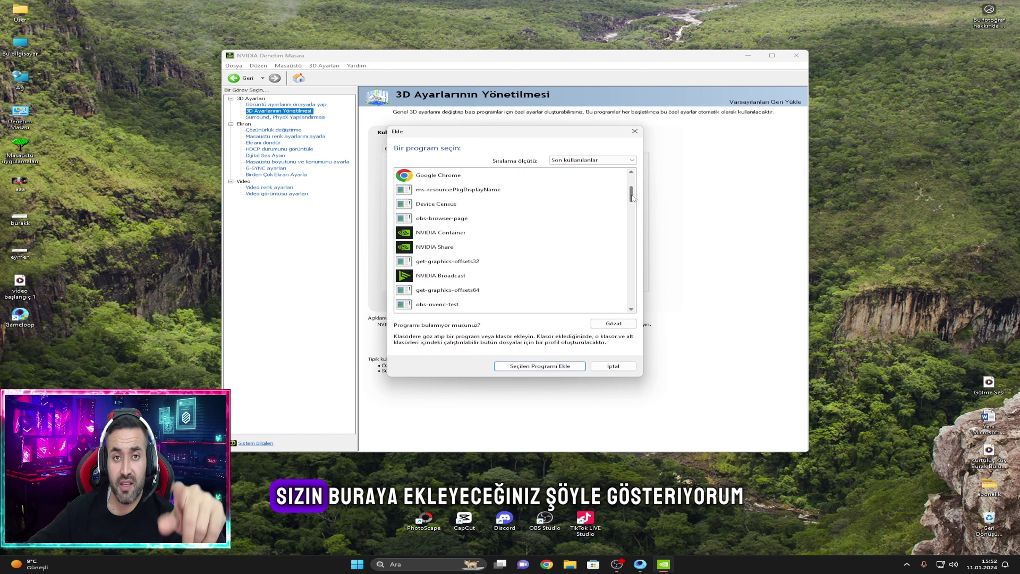
{"action": "scroll", "coordinate": [640, 179], "scroll_direction": "up", "scroll_amount": 3}
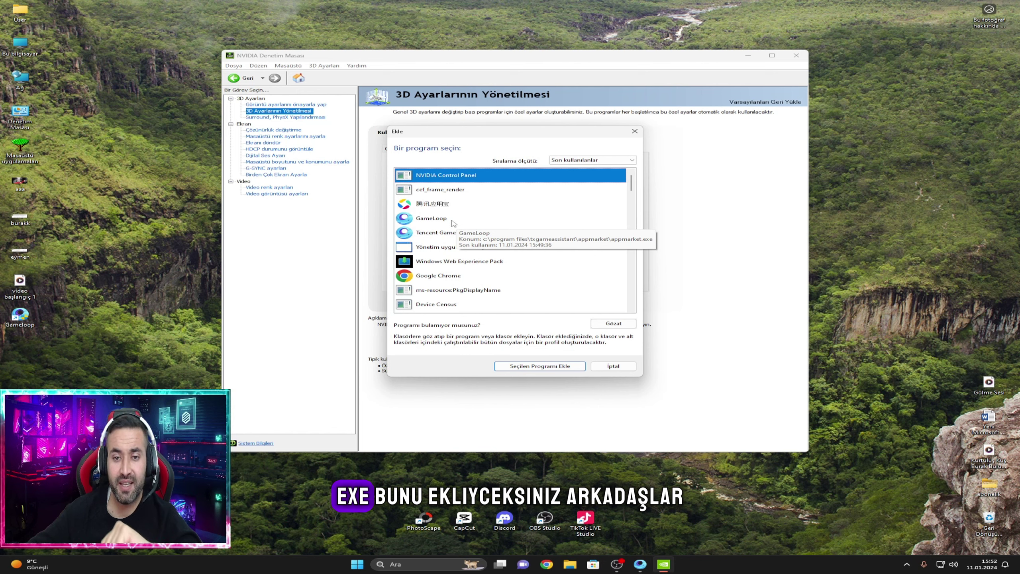
{"action": "left_click", "coordinate": [613, 366]}
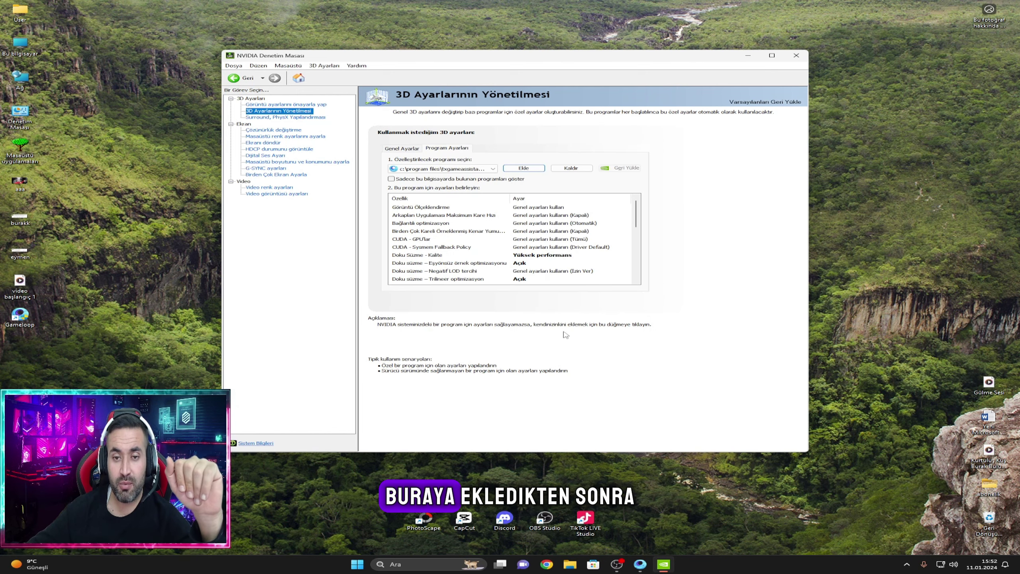
Step: Review the emulator's program-specific 3D settings, including texture filtering, power management mode, maximum frame rate and OpenGL rendering GPU
{"action": "scroll", "coordinate": [637, 221], "scroll_direction": "down", "scroll_amount": 1}
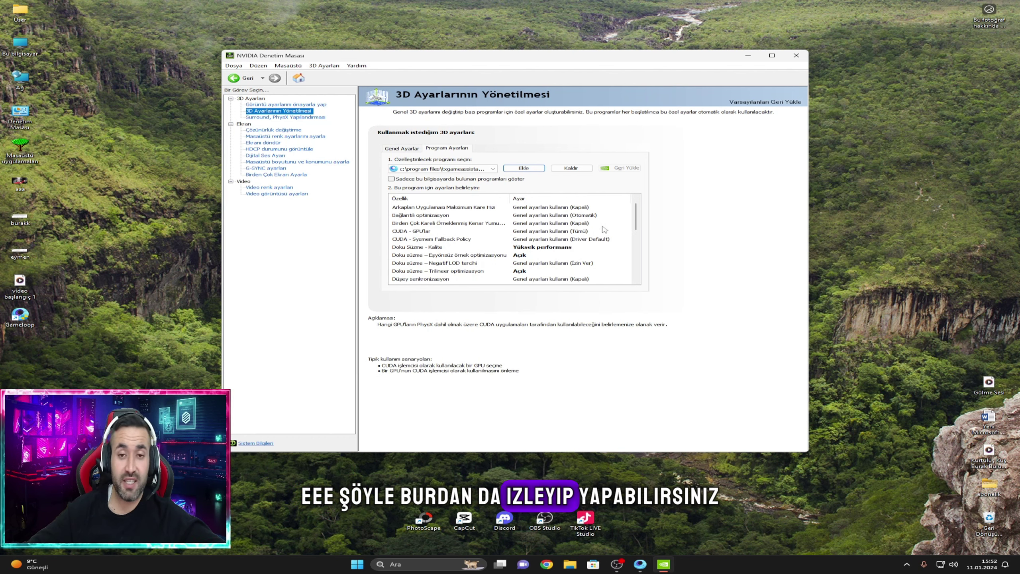
{"action": "scroll", "coordinate": [635, 214], "scroll_direction": "up", "scroll_amount": 1}
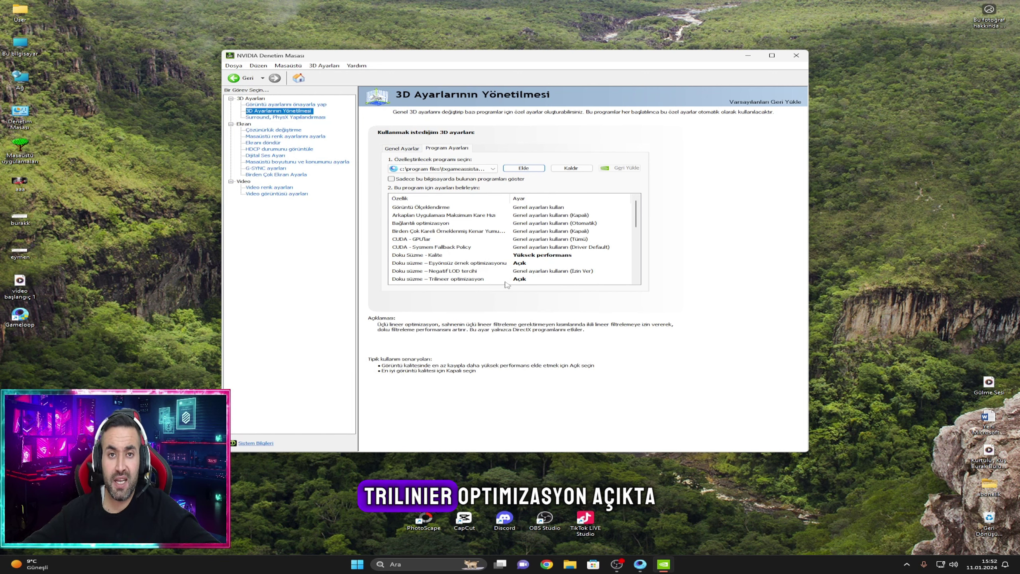
{"action": "scroll", "coordinate": [634, 227], "scroll_direction": "down", "scroll_amount": 4}
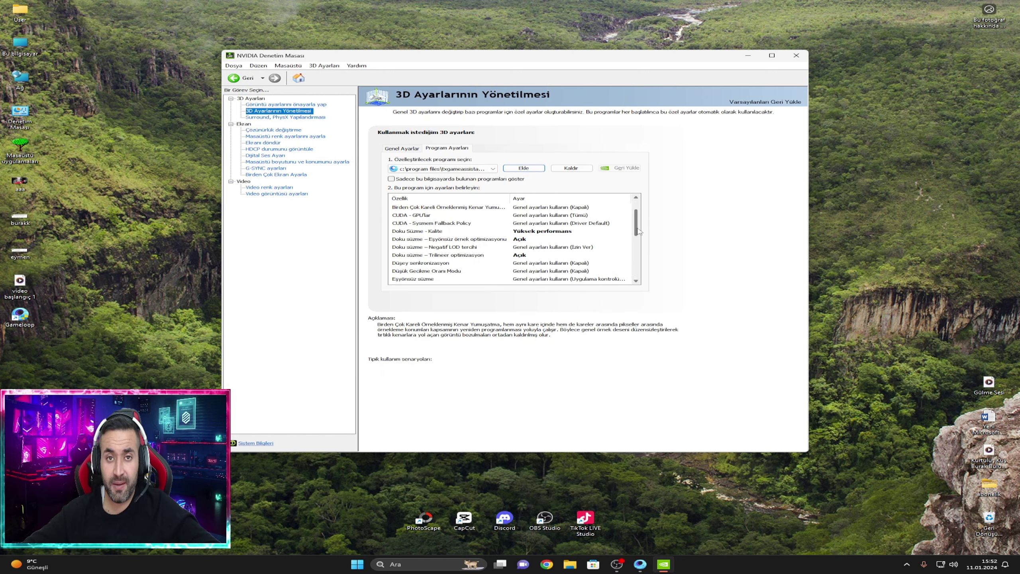
{"action": "left_click_drag", "start_coordinate": [636, 239], "coordinate": [635, 241]}
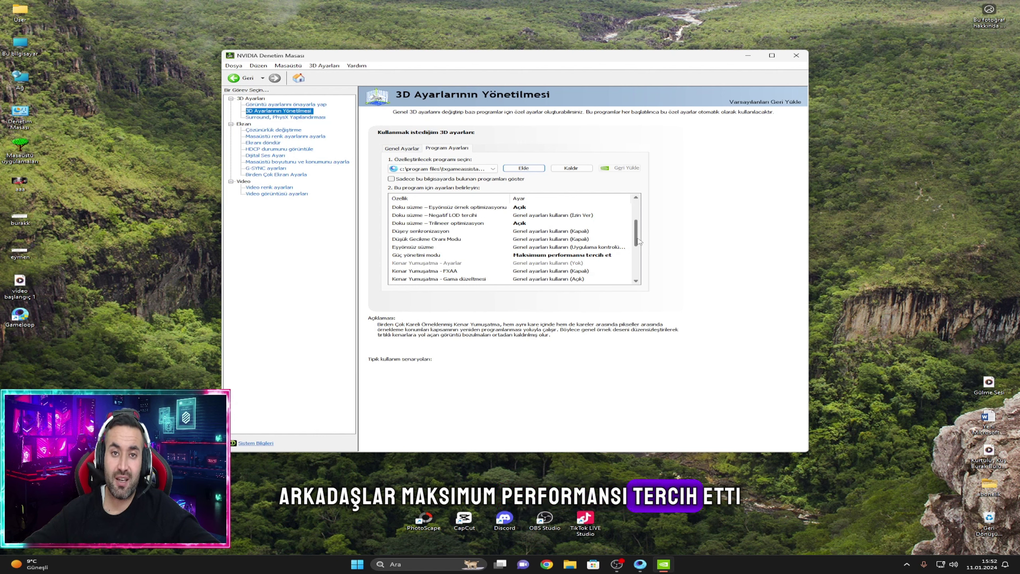
{"action": "left_click_drag", "start_coordinate": [639, 241], "coordinate": [635, 258]}
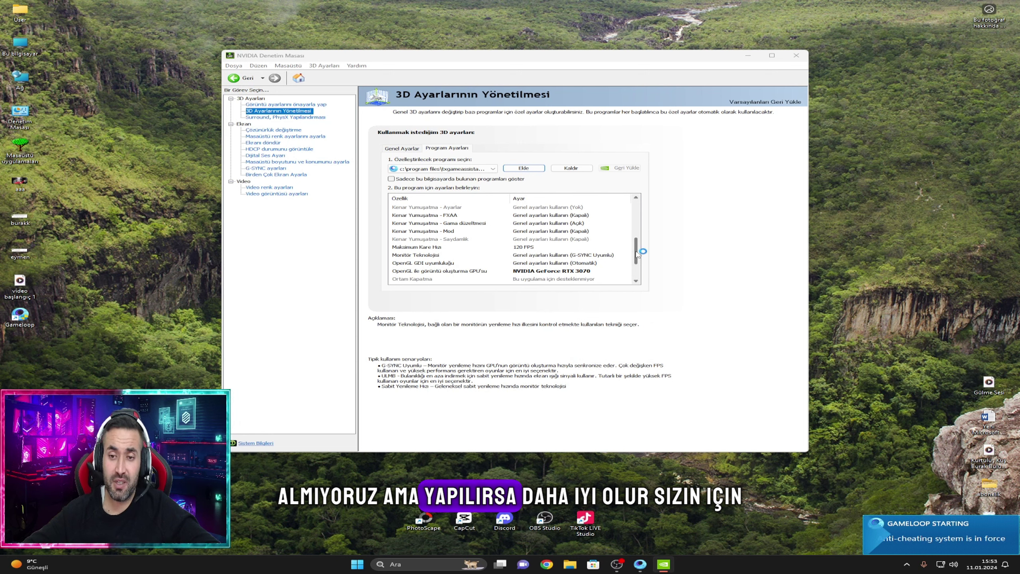
{"action": "scroll", "coordinate": [642, 253], "scroll_direction": "down", "scroll_amount": 3}
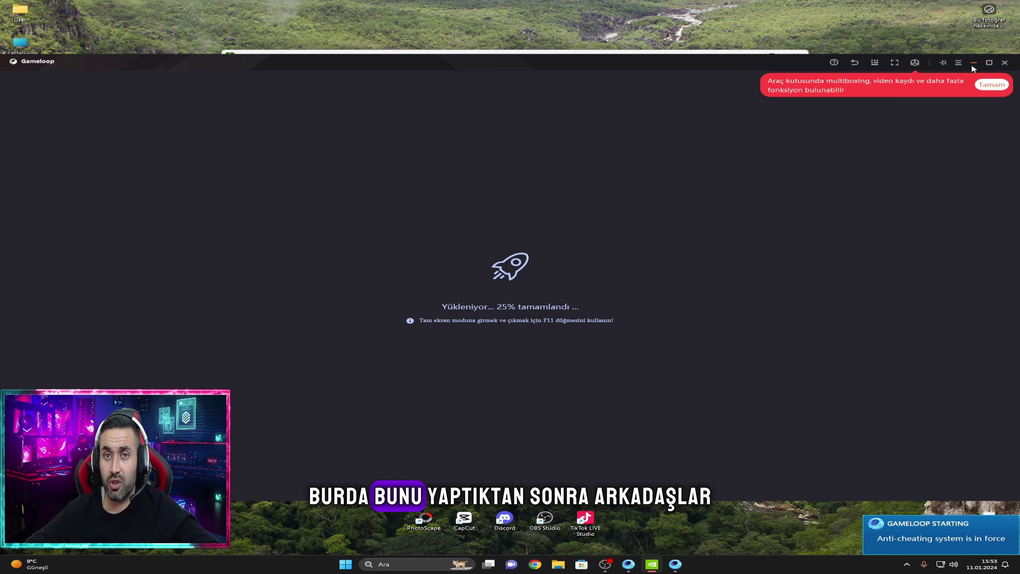
Step: Minimize the emulator window, review the global 3D settings down to triple buffering, and close the NVIDIA Control Panel
{"action": "left_click", "coordinate": [974, 62]}
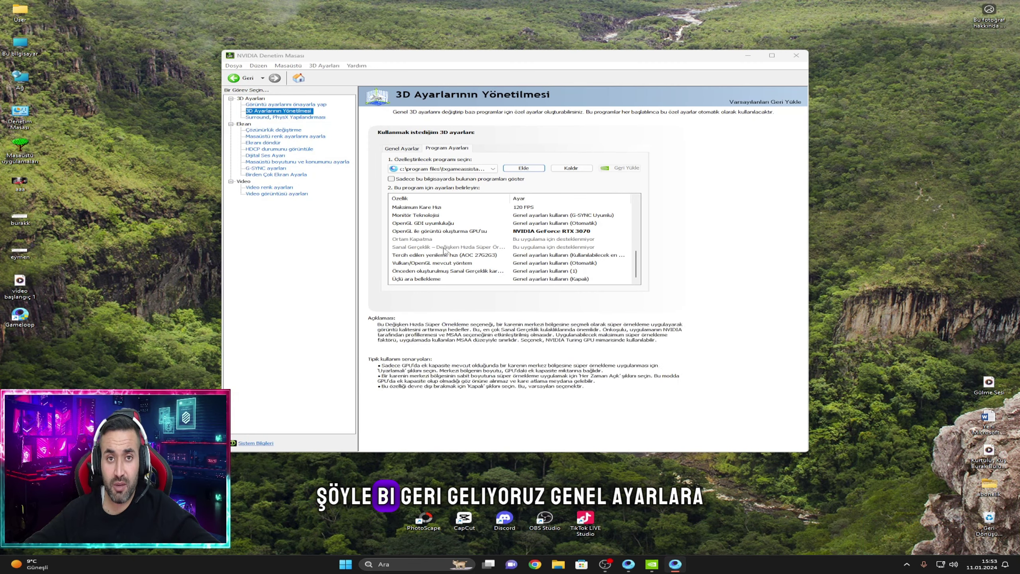
{"action": "left_click", "coordinate": [402, 149]}
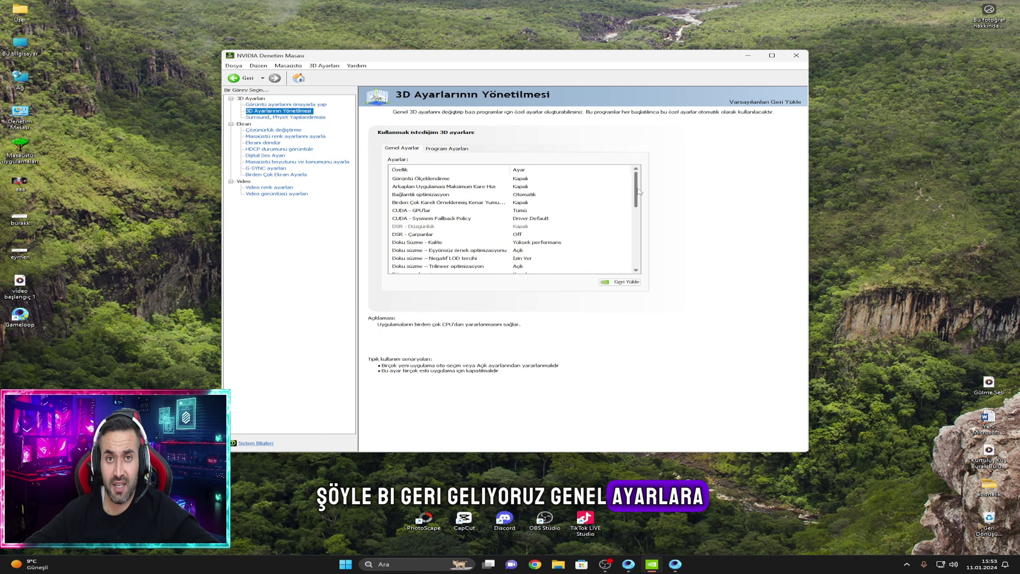
{"action": "left_click_drag", "start_coordinate": [639, 193], "coordinate": [625, 265]}
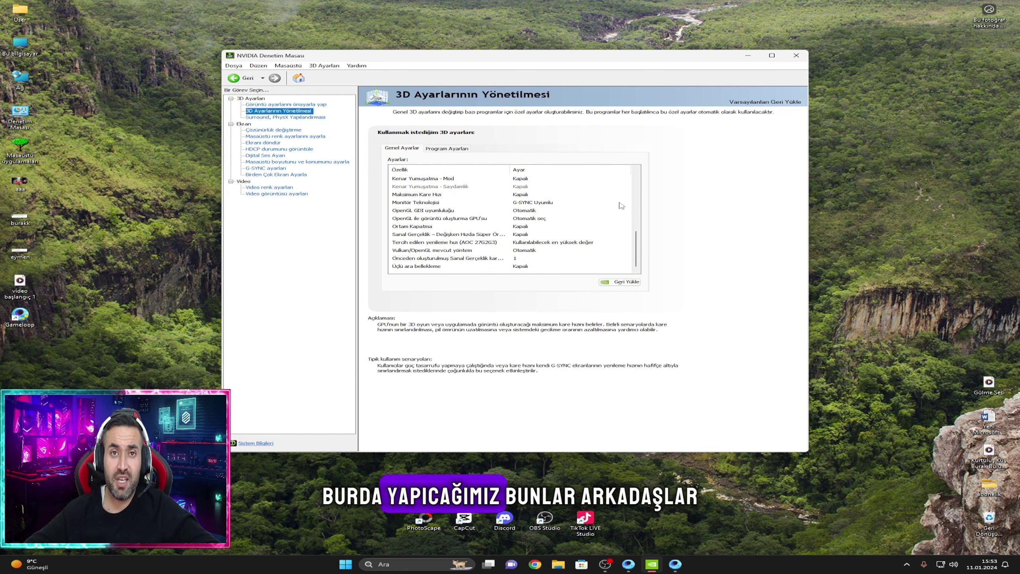
{"action": "left_click", "coordinate": [796, 55]}
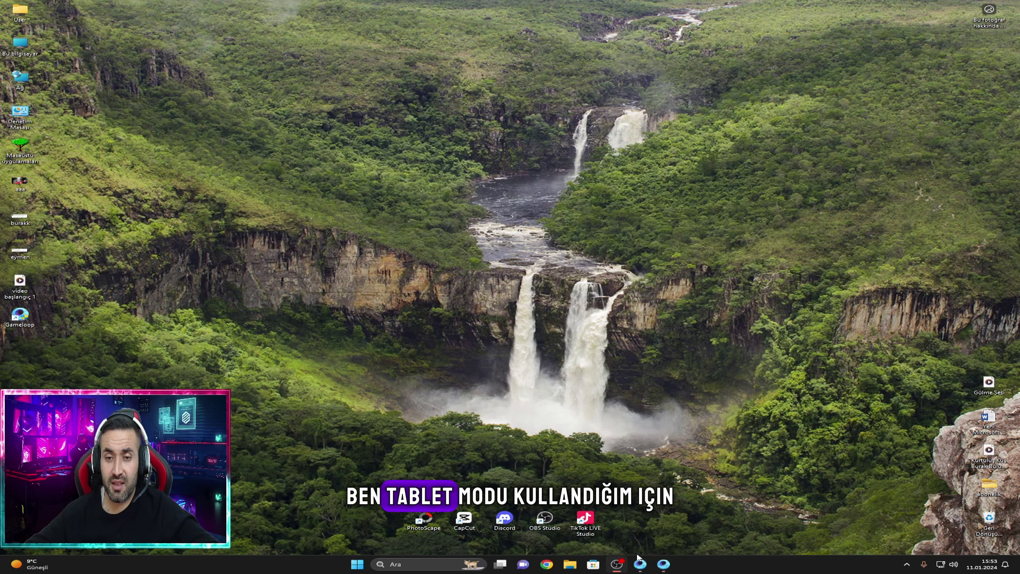
Step: Switch back to the emulator, save the ultra high 2K resolution for PUBG MOBILE and choose to restart the game later
{"action": "left_click", "coordinate": [647, 564]}
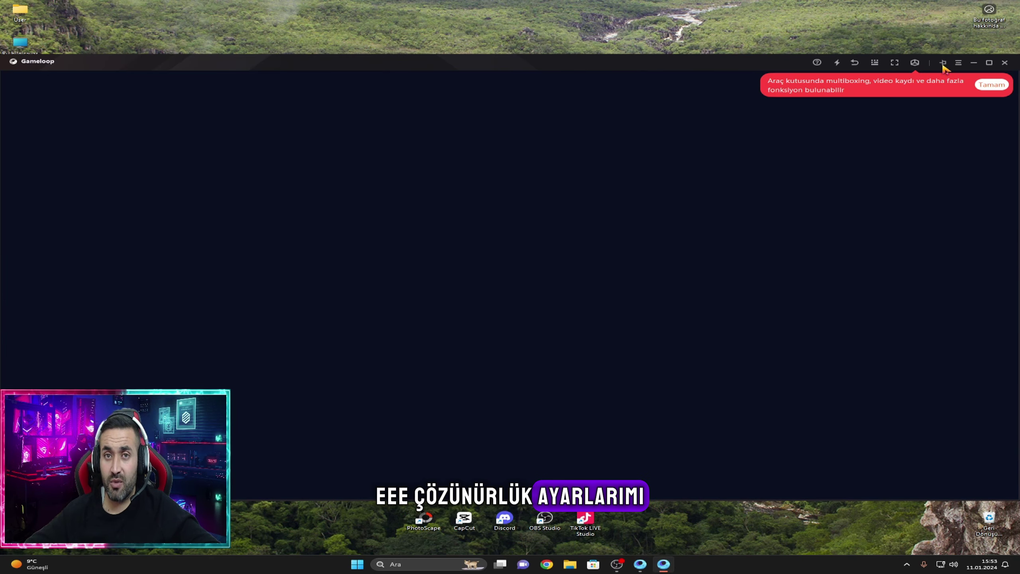
{"action": "left_click", "coordinate": [943, 64]}
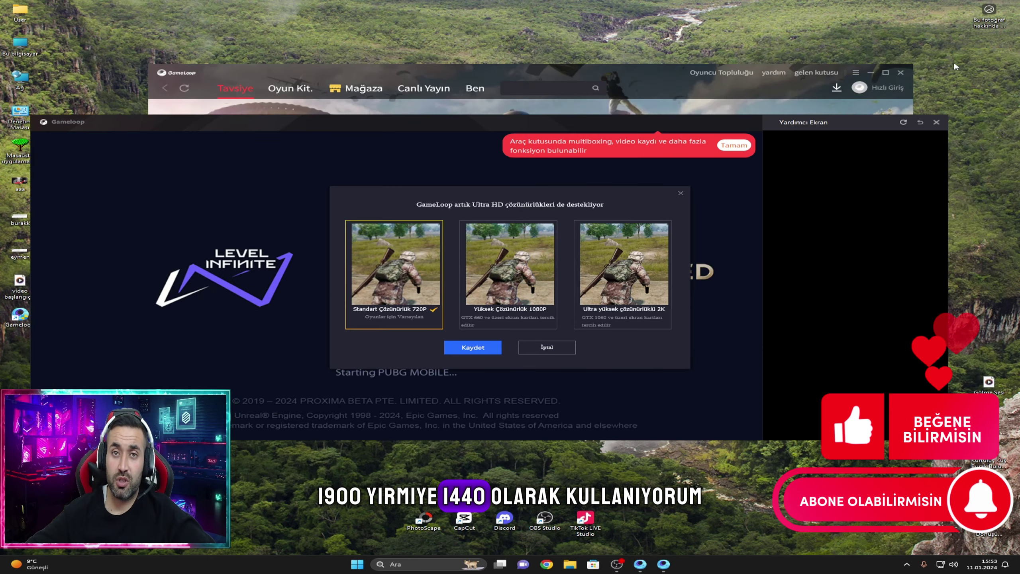
{"action": "left_click", "coordinate": [606, 283]}
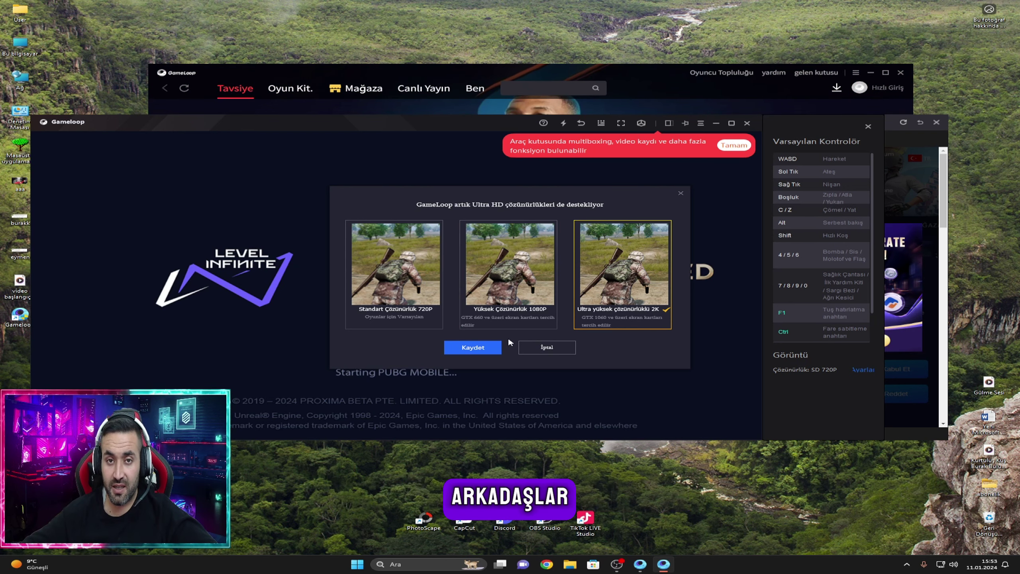
{"action": "left_click", "coordinate": [473, 347]}
{"action": "left_click", "coordinate": [455, 336]}
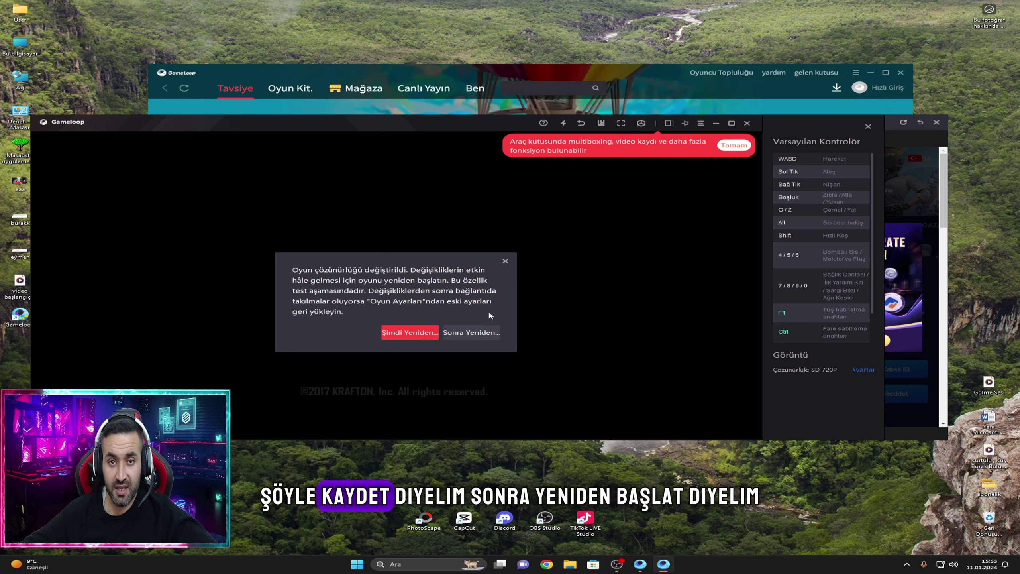
{"action": "left_click", "coordinate": [743, 150]}
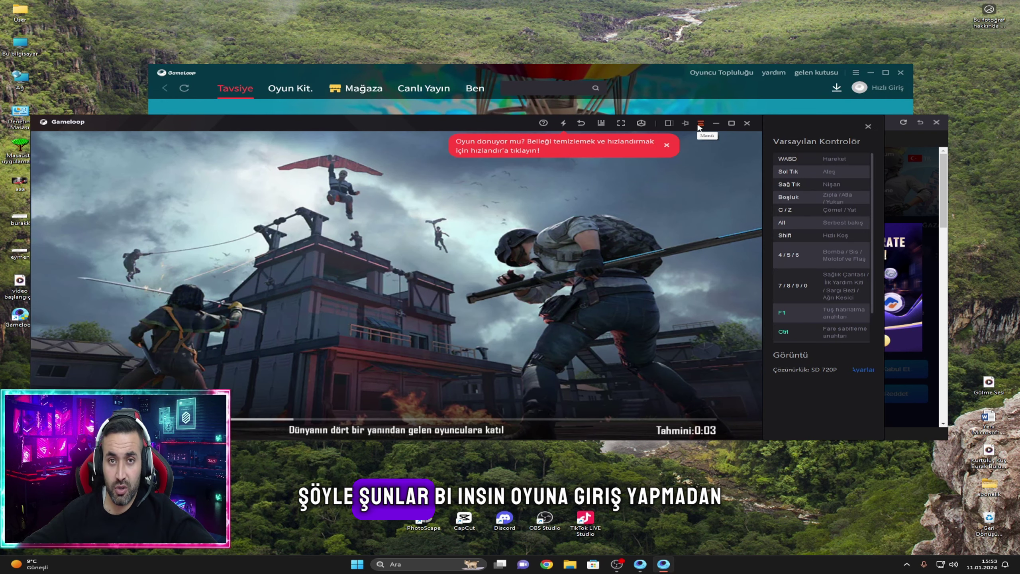
{"action": "left_click", "coordinate": [699, 124]}
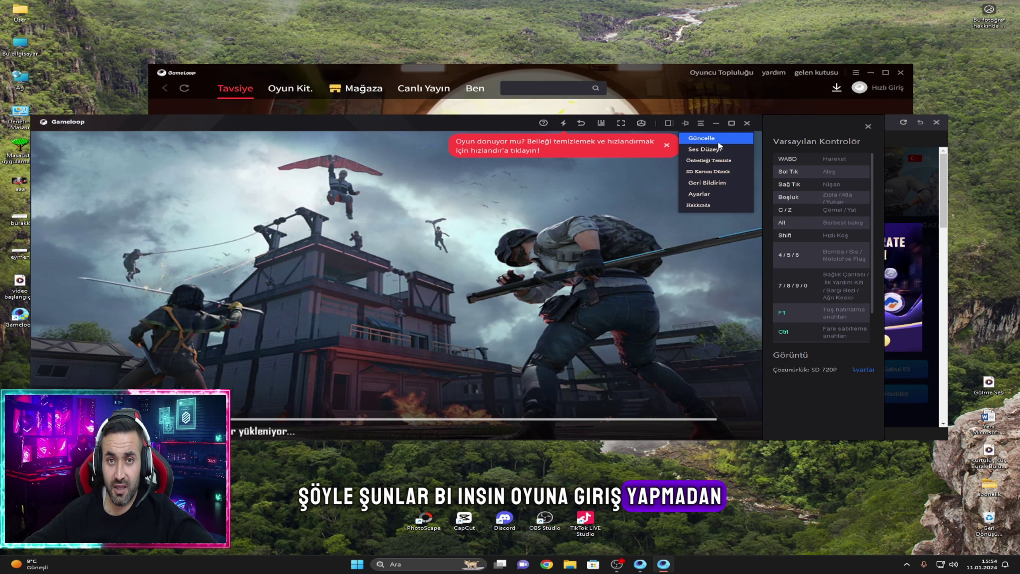
{"action": "left_click", "coordinate": [711, 193]}
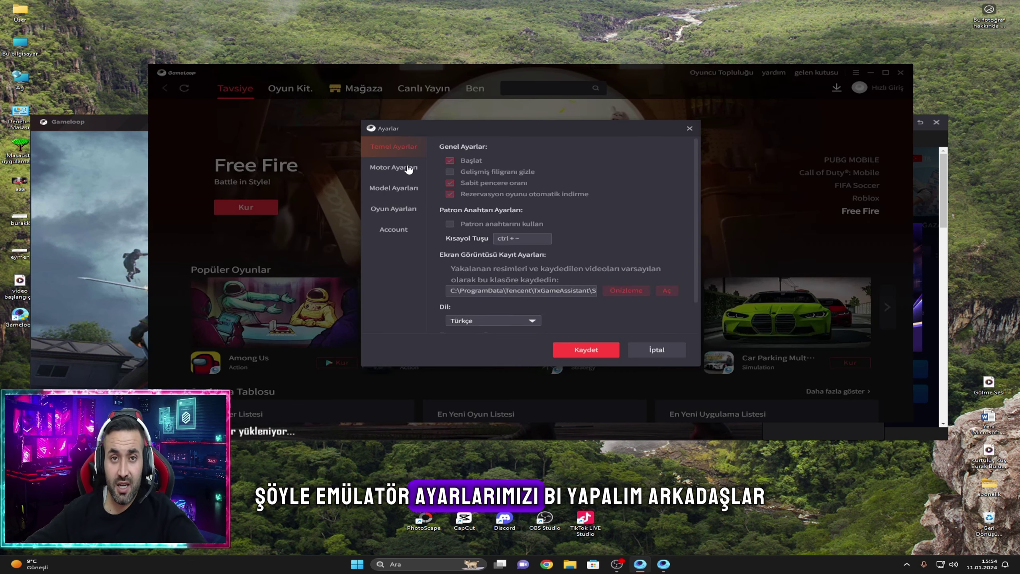
{"action": "left_click", "coordinate": [408, 168]}
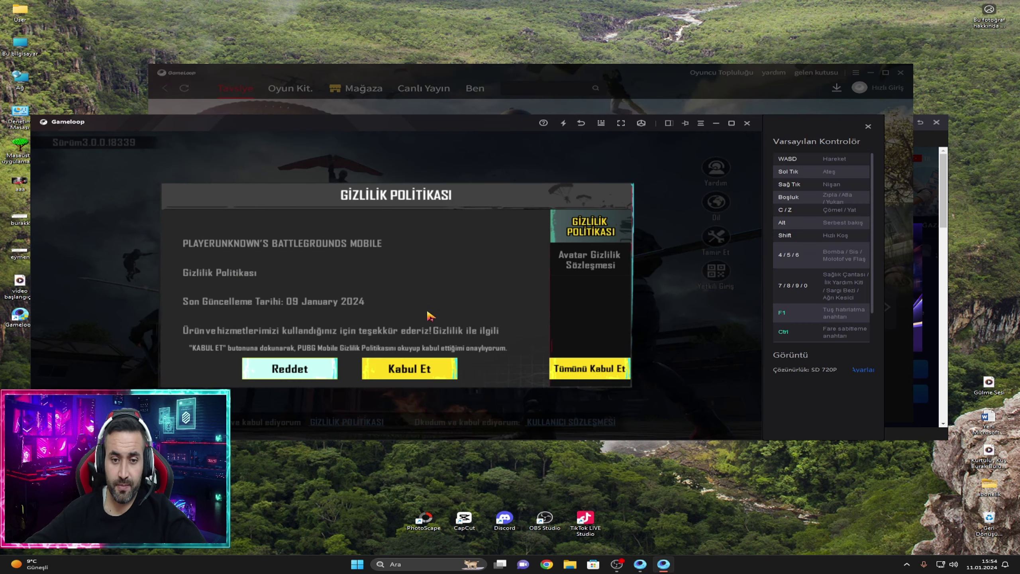
Step: Turn the emulator's game volume all the way down
{"action": "left_click", "coordinate": [701, 123]}
{"action": "left_click", "coordinate": [707, 145]}
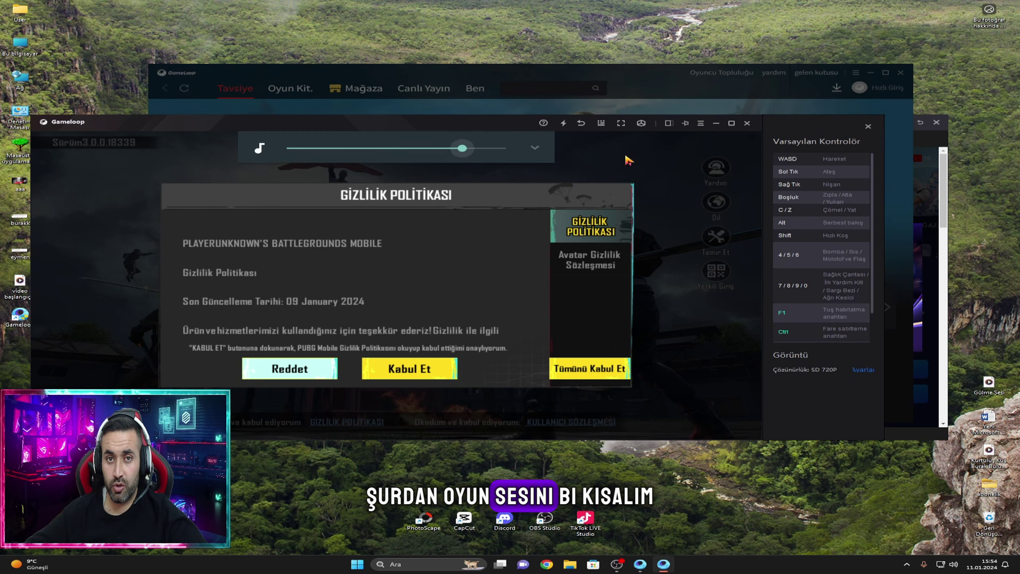
{"action": "left_click_drag", "start_coordinate": [462, 147], "coordinate": [286, 147]}
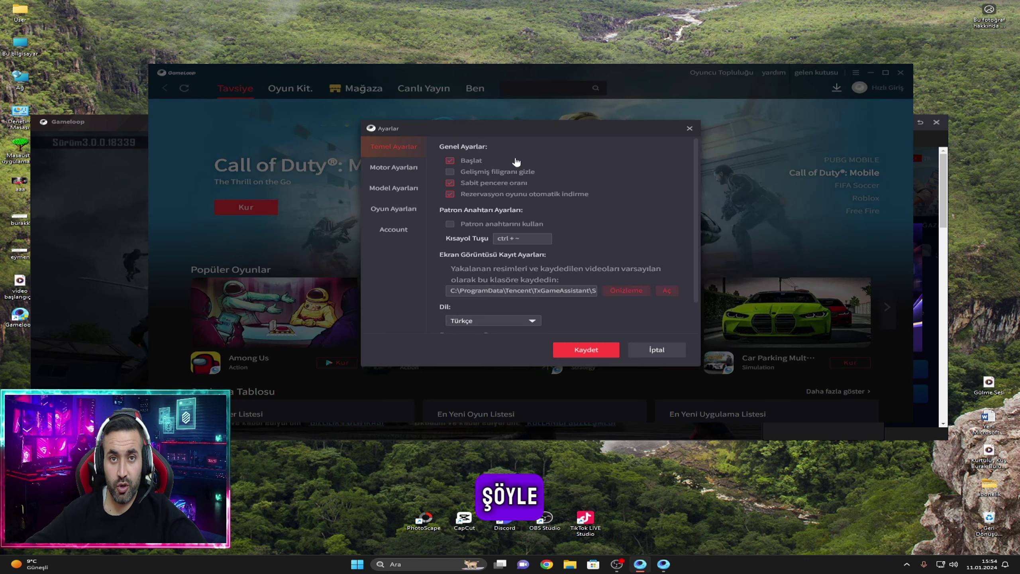
Step: In the emulator's engine settings, set a custom resolution of 1920 x 1440
{"action": "left_click", "coordinate": [406, 171]}
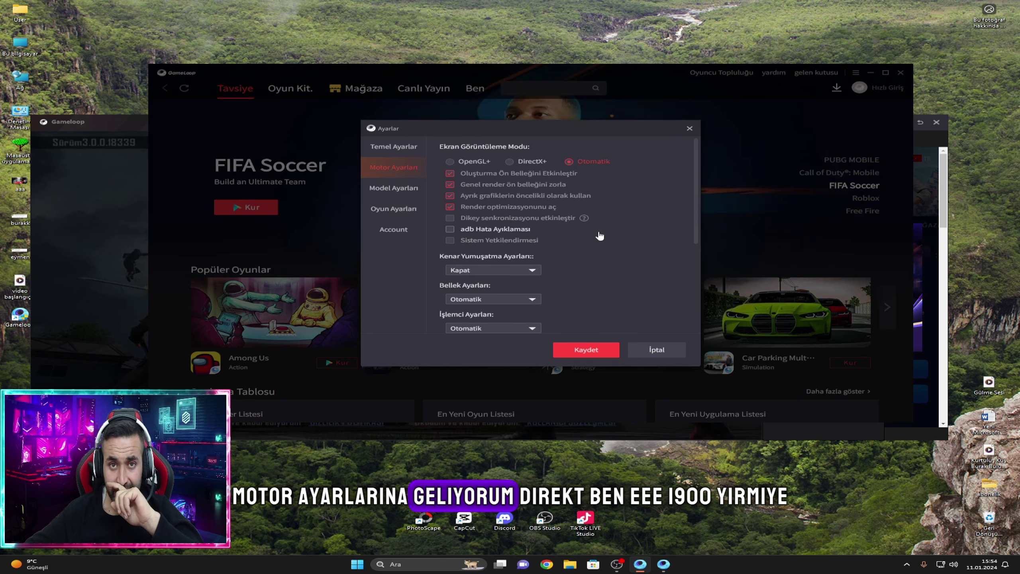
{"action": "scroll", "coordinate": [599, 236], "scroll_direction": "down", "scroll_amount": 2}
{"action": "left_click", "coordinate": [527, 278]}
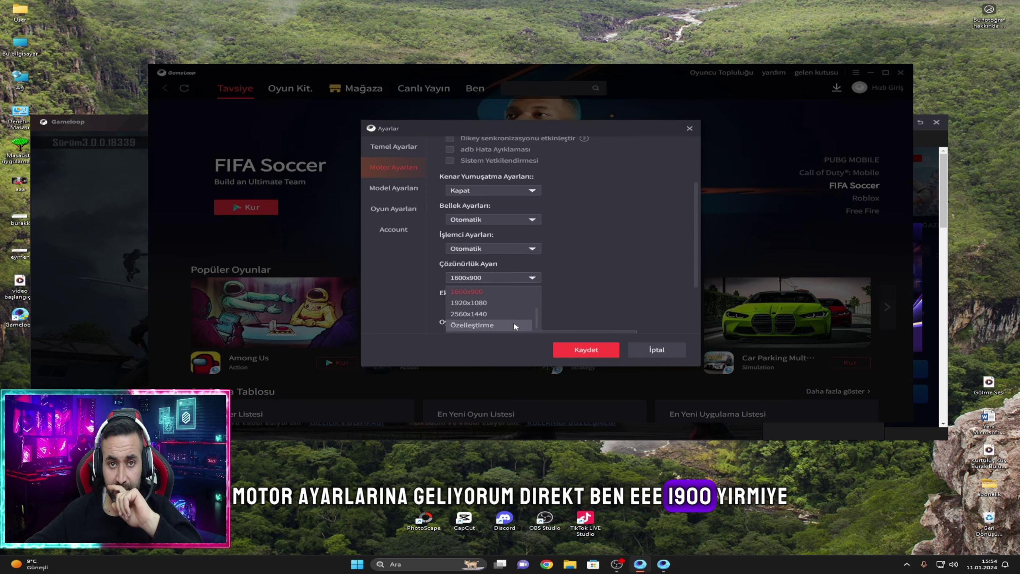
{"action": "left_click", "coordinate": [514, 324]}
{"action": "left_click", "coordinate": [567, 279]}
{"action": "type", "text": "192"}
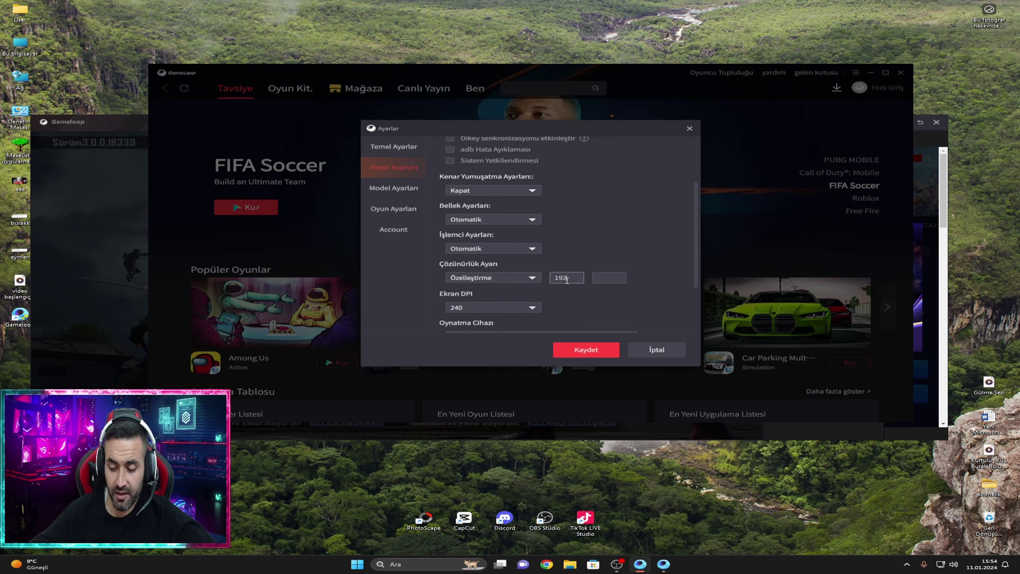
{"action": "type", "text": "0"}
{"action": "left_click", "coordinate": [622, 278]}
{"action": "type", "text": "14"}
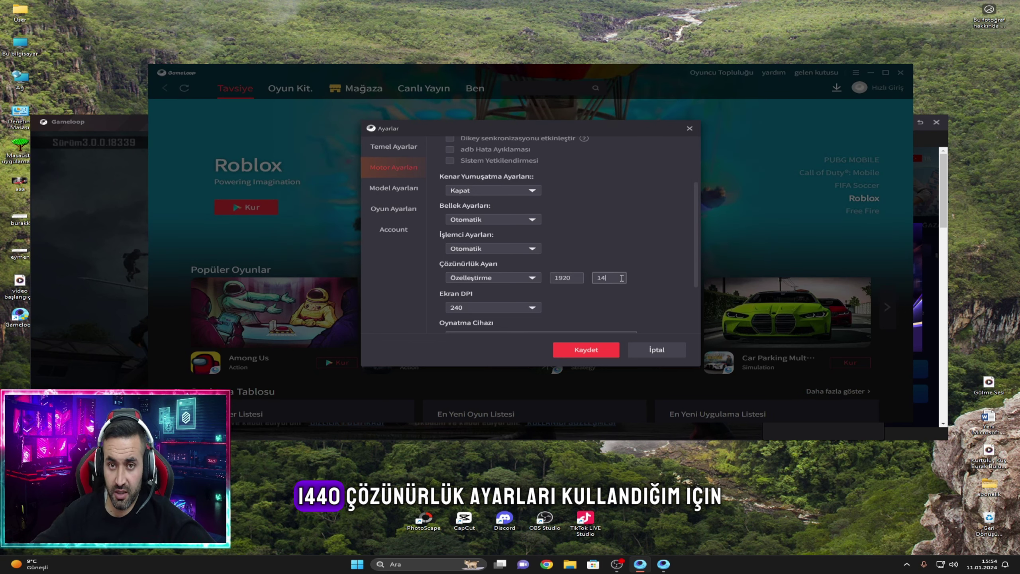
{"action": "type", "text": "40"}
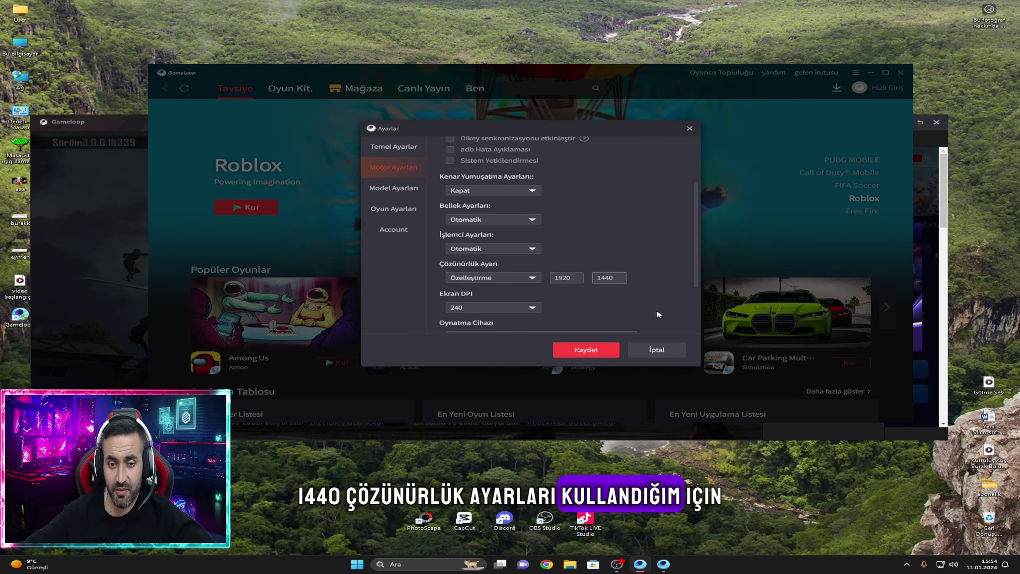
Step: Set the display rendering mode to DirectX+ and anti-aliasing to Aşırı in the engine settings
{"action": "left_click", "coordinate": [532, 307]}
{"action": "left_click", "coordinate": [657, 285]}
{"action": "scroll", "coordinate": [657, 285], "scroll_direction": "up", "scroll_amount": 3}
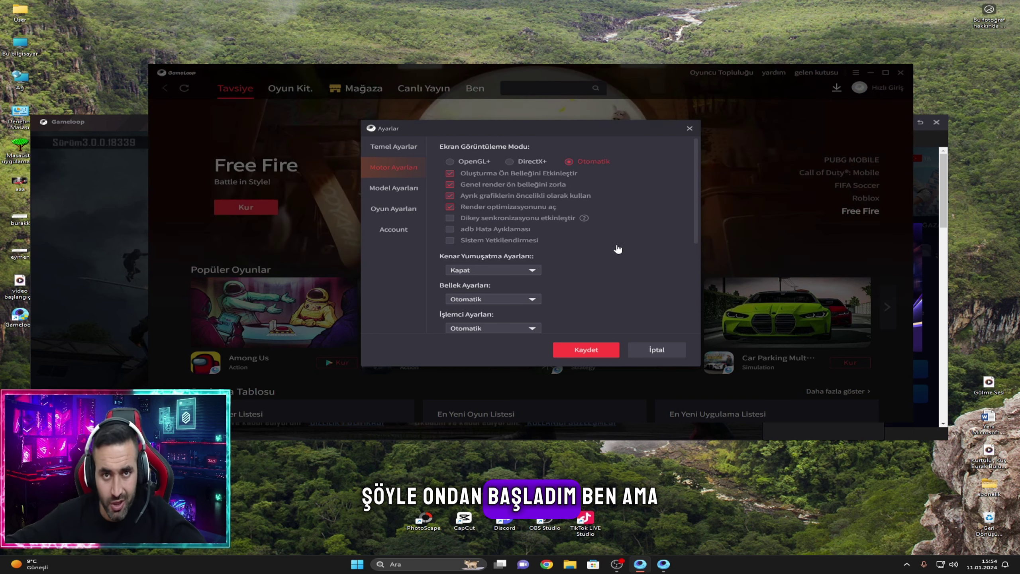
{"action": "left_click", "coordinate": [509, 162]}
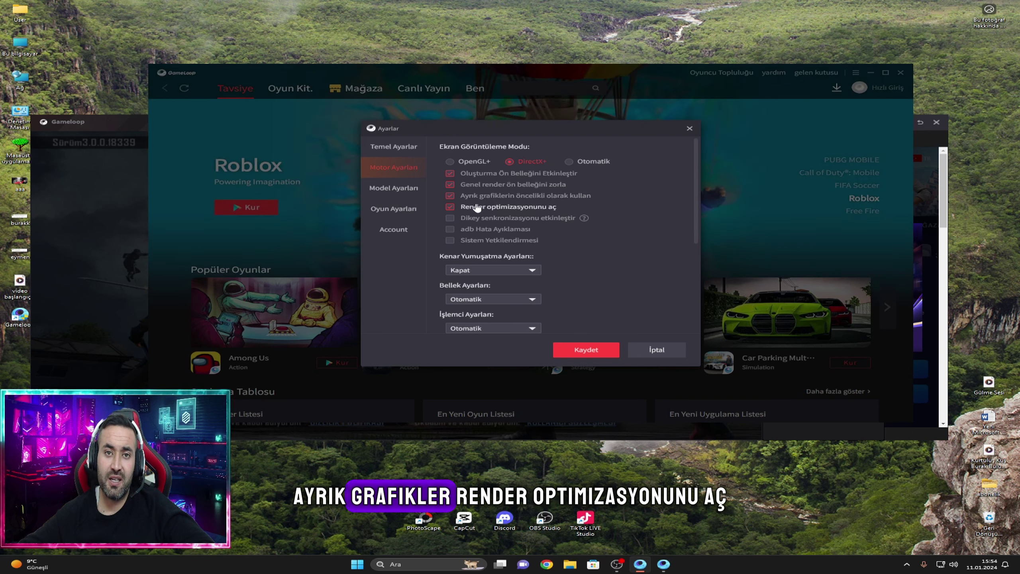
{"action": "left_click", "coordinate": [509, 269]}
{"action": "left_click", "coordinate": [509, 269]}
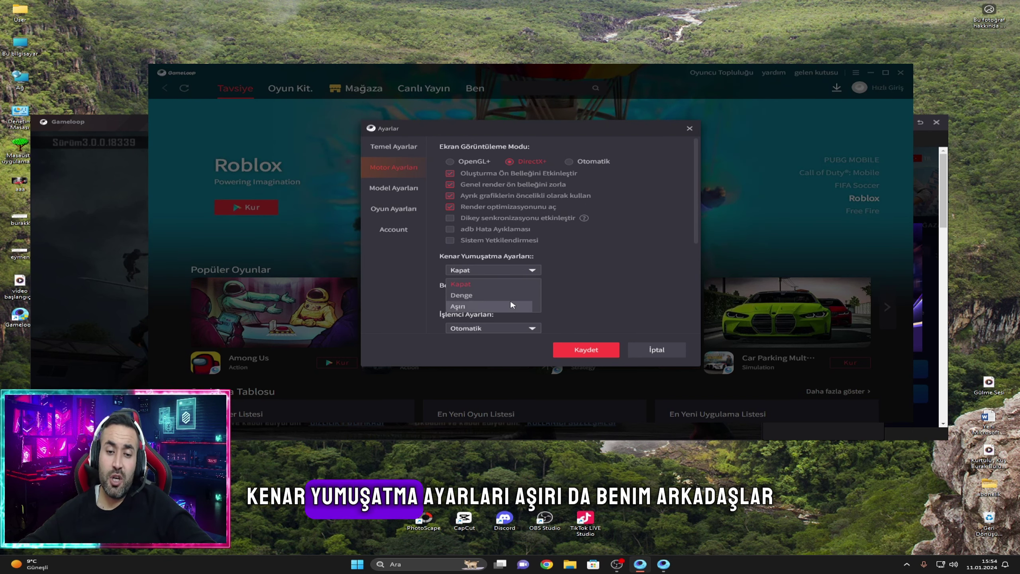
{"action": "left_click", "coordinate": [510, 305]}
Step: Set the emulator's memory to 8192M and its processor setting to 8
{"action": "scroll", "coordinate": [601, 289], "scroll_direction": "down", "scroll_amount": 2}
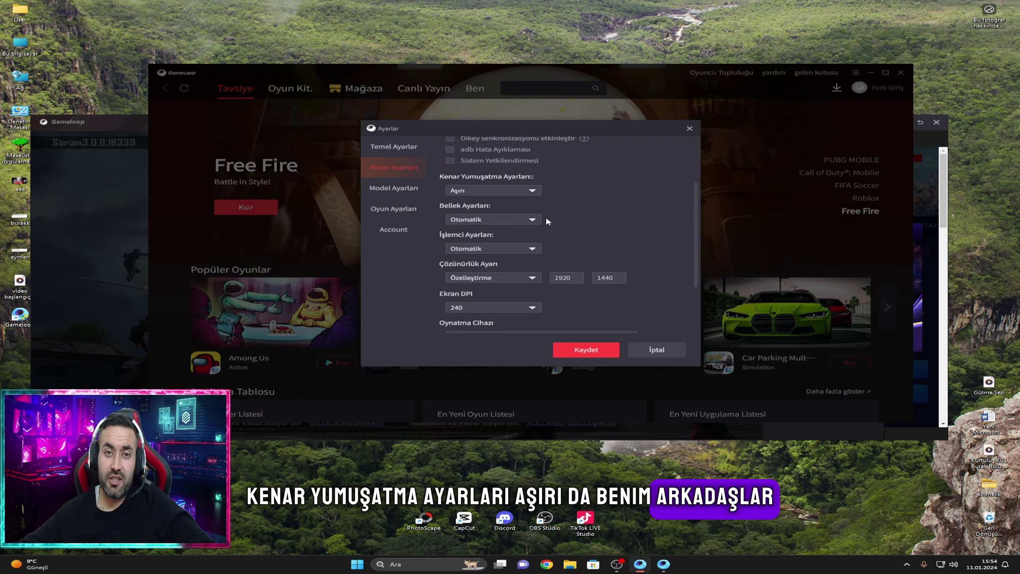
{"action": "left_click", "coordinate": [534, 220]}
{"action": "left_click", "coordinate": [508, 266]}
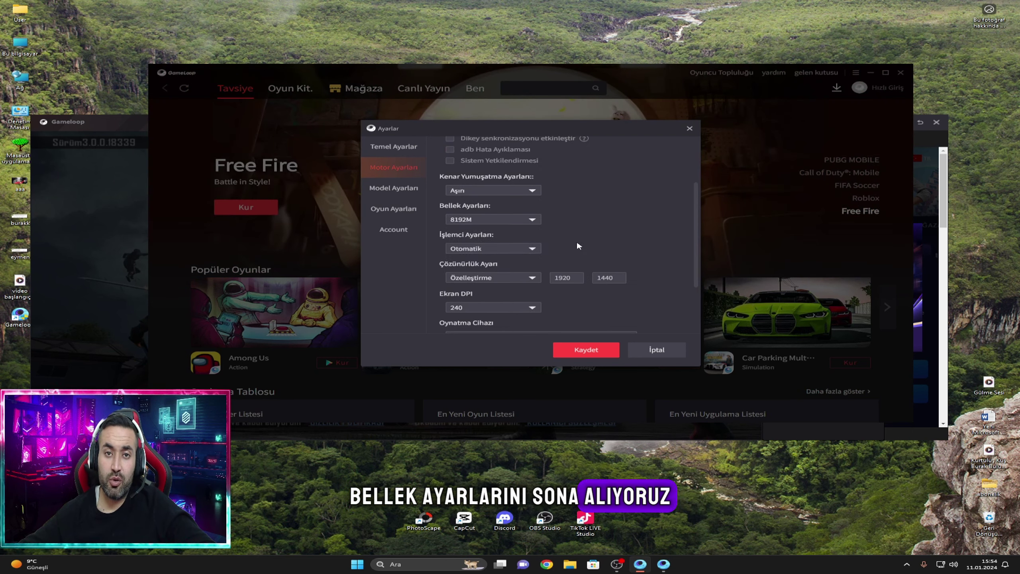
{"action": "left_click", "coordinate": [530, 249]}
{"action": "scroll", "coordinate": [518, 290], "scroll_direction": "down", "scroll_amount": 2}
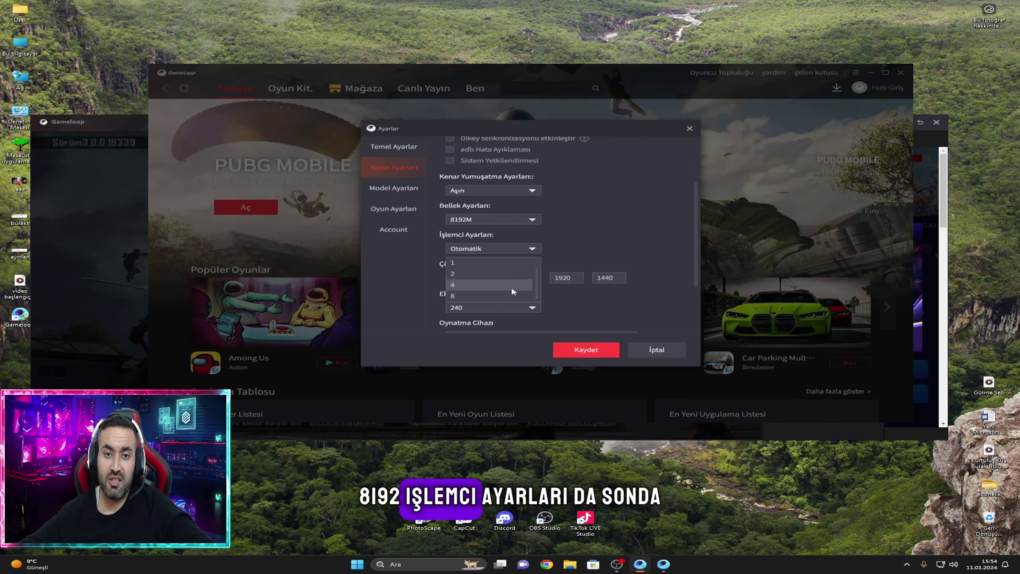
{"action": "left_click", "coordinate": [513, 296]}
Step: Set the screen DPI to 480 and look over the playback and recording device options
{"action": "left_click", "coordinate": [522, 278]}
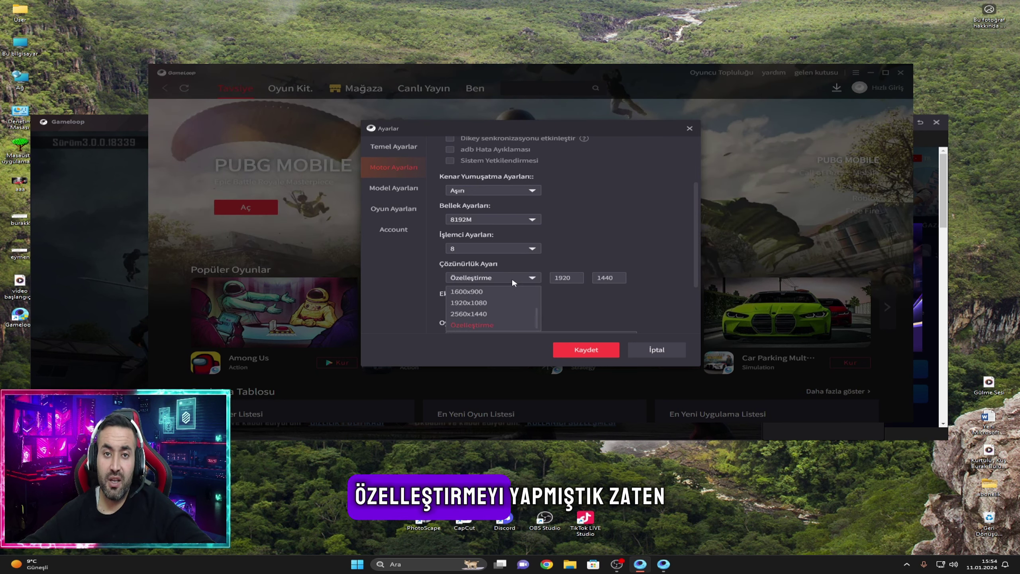
{"action": "left_click", "coordinate": [512, 285]}
{"action": "scroll", "coordinate": [614, 254], "scroll_direction": "down", "scroll_amount": 2}
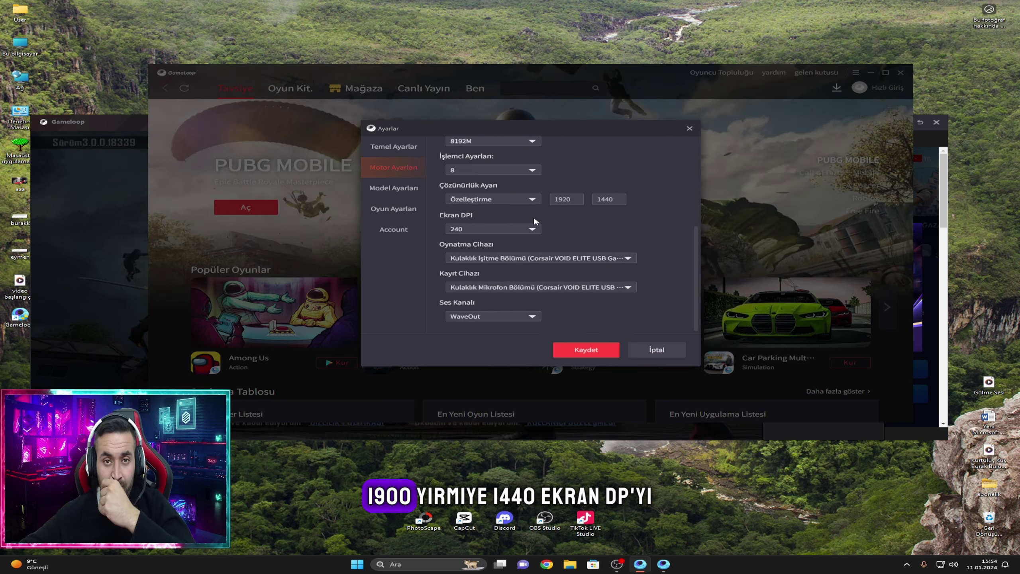
{"action": "left_click", "coordinate": [534, 228]}
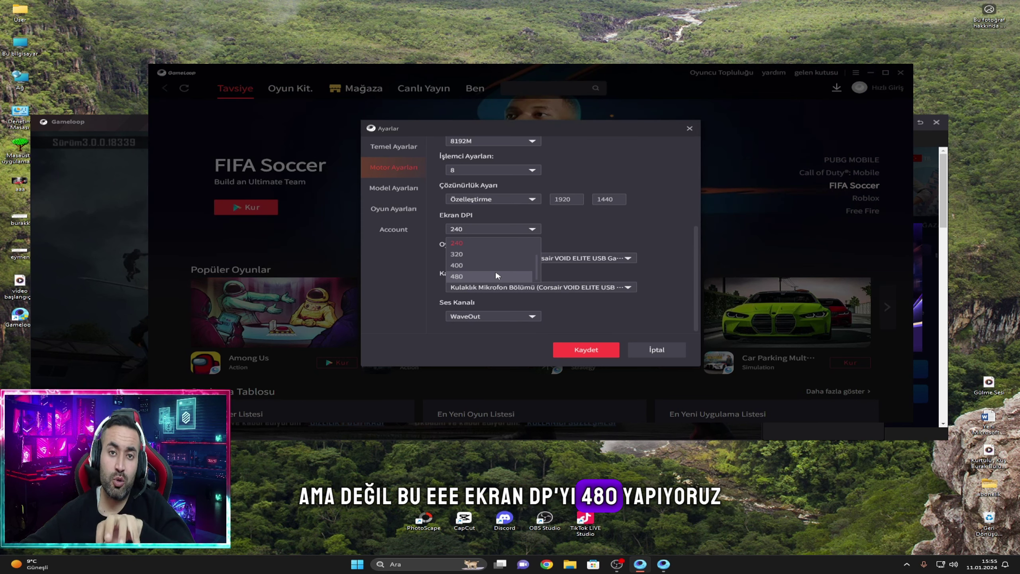
{"action": "left_click", "coordinate": [484, 276]}
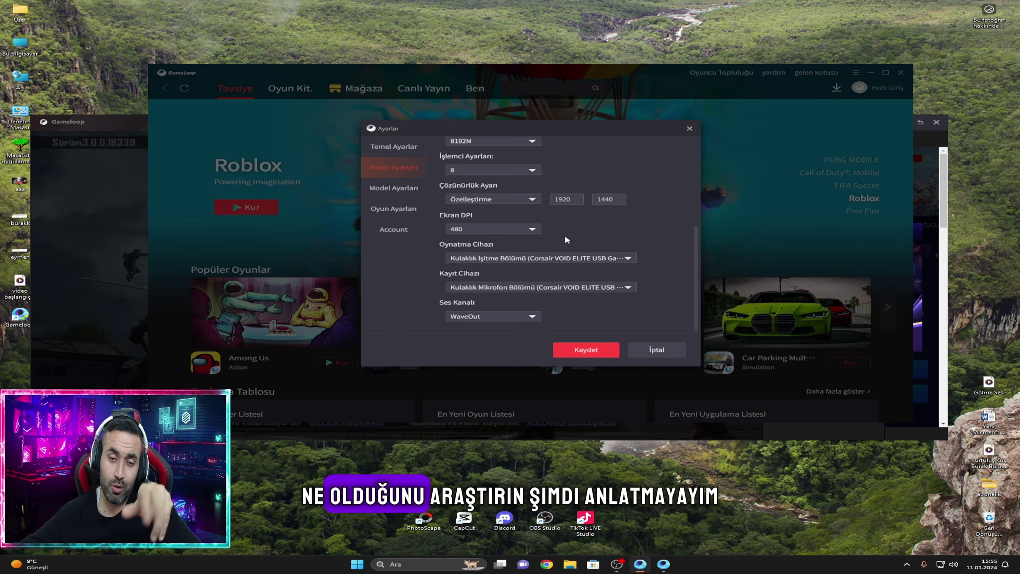
{"action": "left_click", "coordinate": [558, 258]}
{"action": "left_click", "coordinate": [594, 258]}
{"action": "left_click", "coordinate": [597, 287]}
{"action": "left_click", "coordinate": [598, 287]}
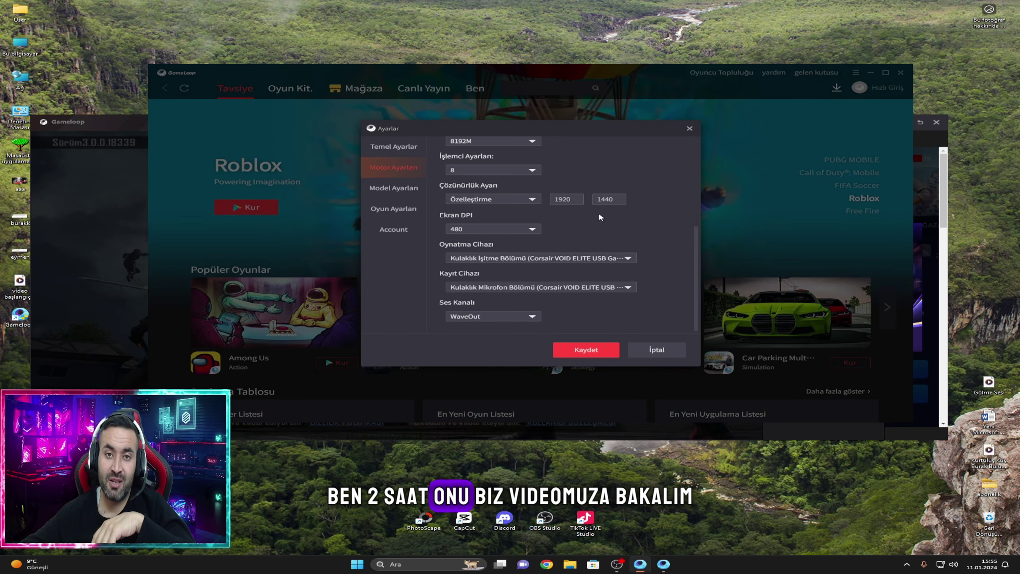
Step: Set PUBG MOBILE's game quality to HD and its FPS to 90, and save the emulator settings
{"action": "left_click", "coordinate": [409, 188]}
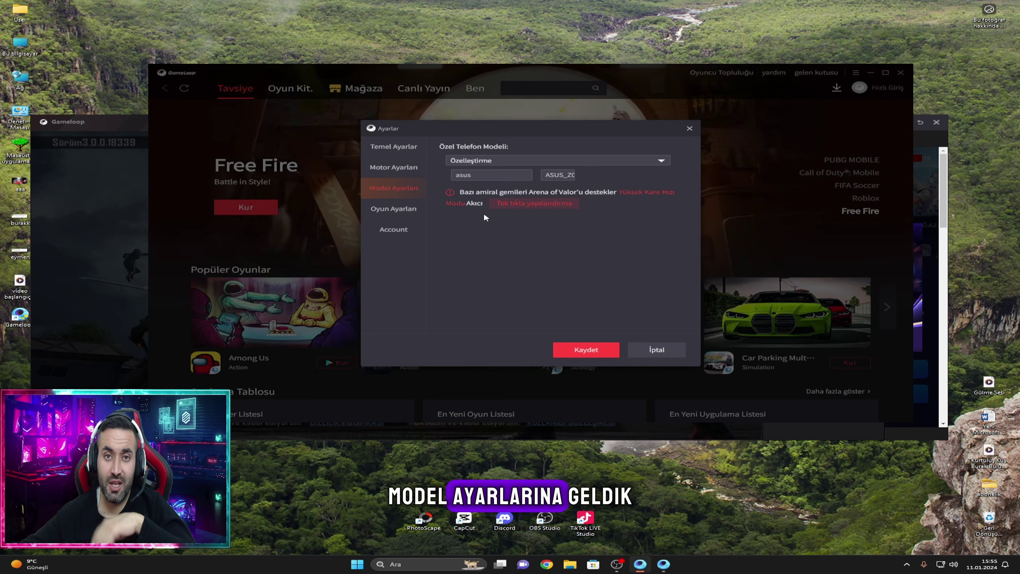
{"action": "left_click", "coordinate": [400, 209]}
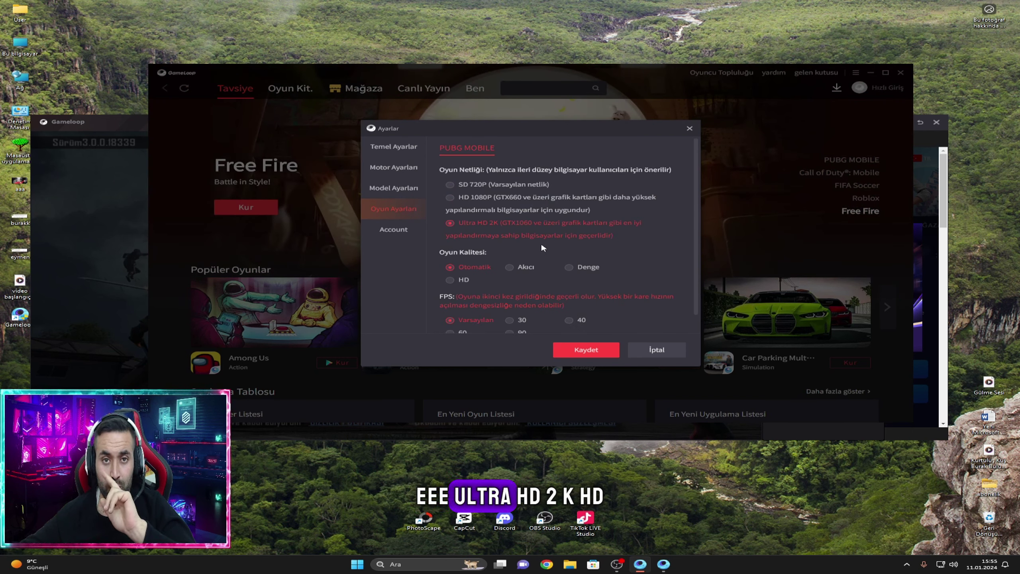
{"action": "scroll", "coordinate": [552, 301], "scroll_direction": "down", "scroll_amount": 1}
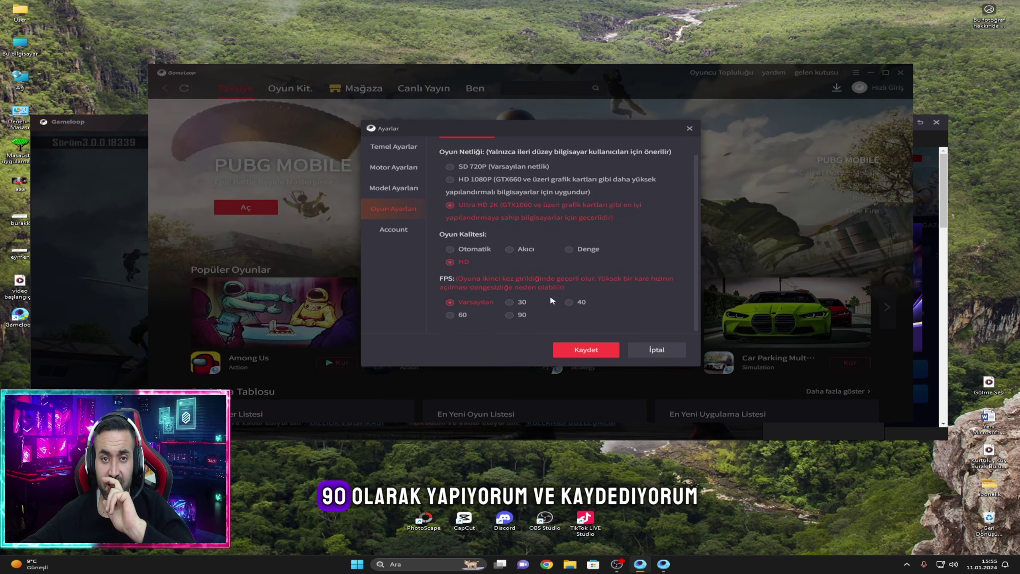
{"action": "left_click", "coordinate": [585, 349]}
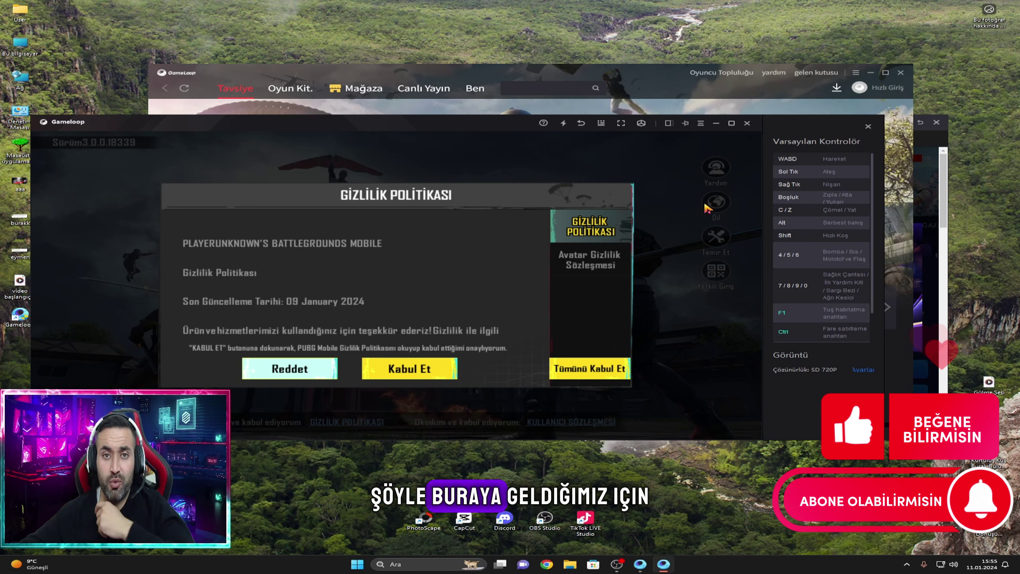
Step: Close the default controls side panel and exit the running PUBG MOBILE window, confirming the exit
{"action": "left_click", "coordinate": [867, 127]}
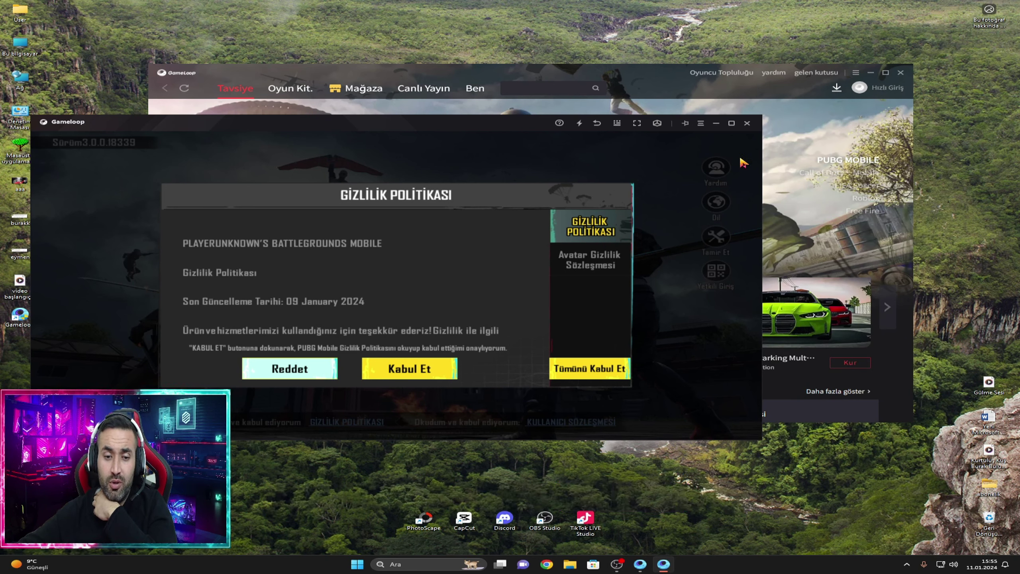
{"action": "left_click", "coordinate": [746, 123]}
{"action": "left_click", "coordinate": [421, 290]}
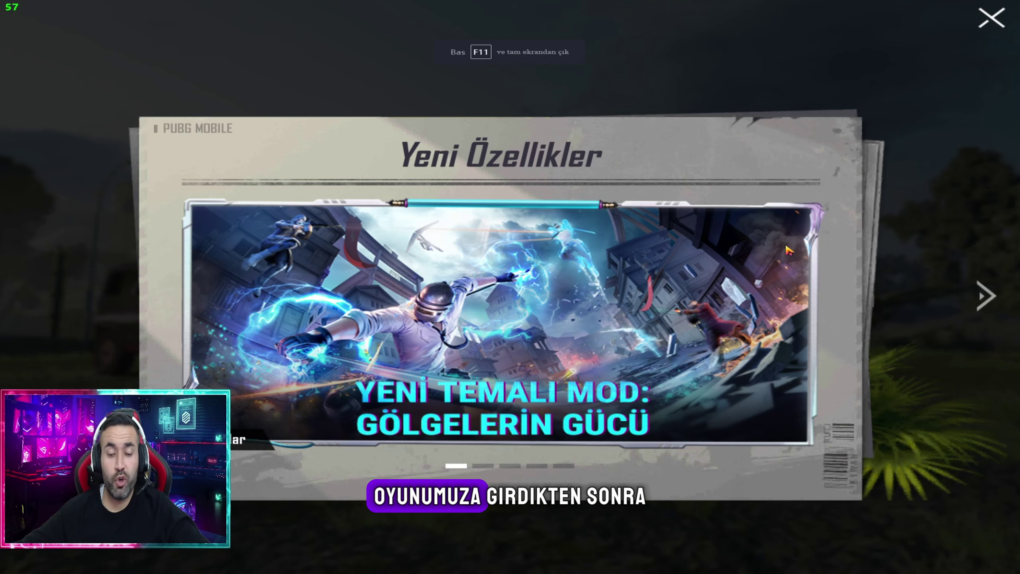
Step: Dismiss the new features, version update and event pop-ups to reach the PUBG MOBILE lobby
{"action": "left_click", "coordinate": [991, 18]}
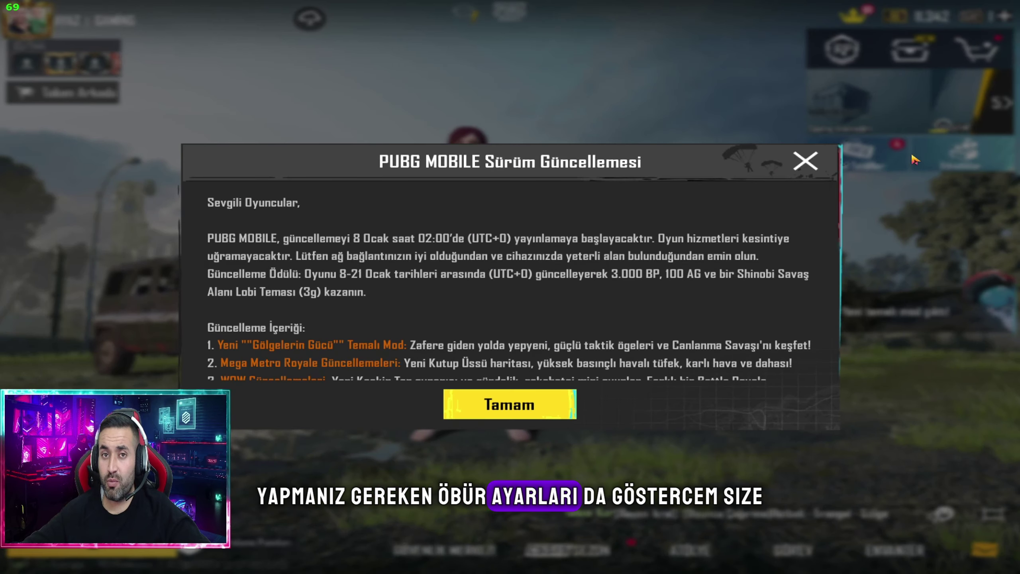
{"action": "left_click", "coordinate": [562, 416]}
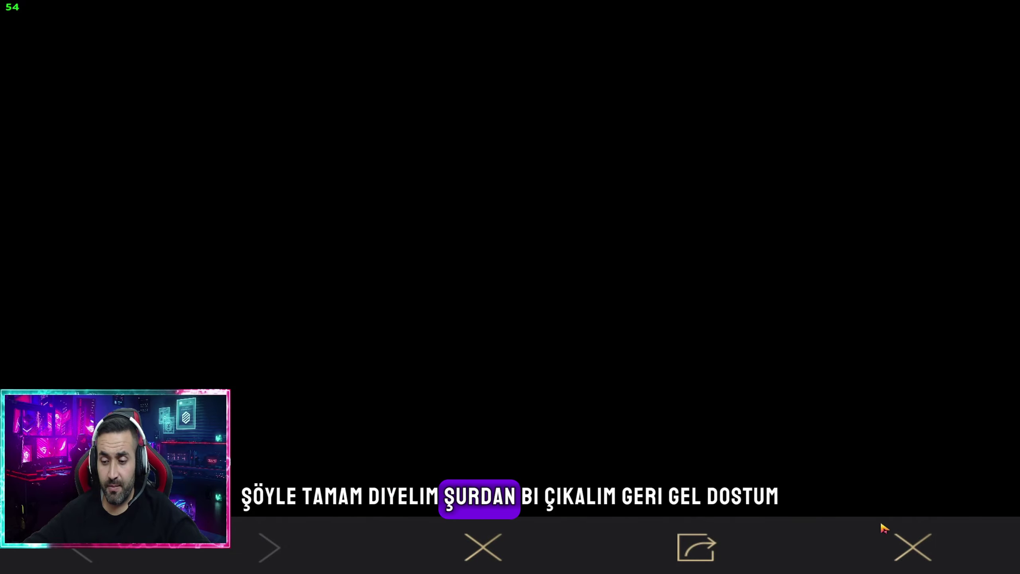
{"action": "left_click", "coordinate": [913, 546]}
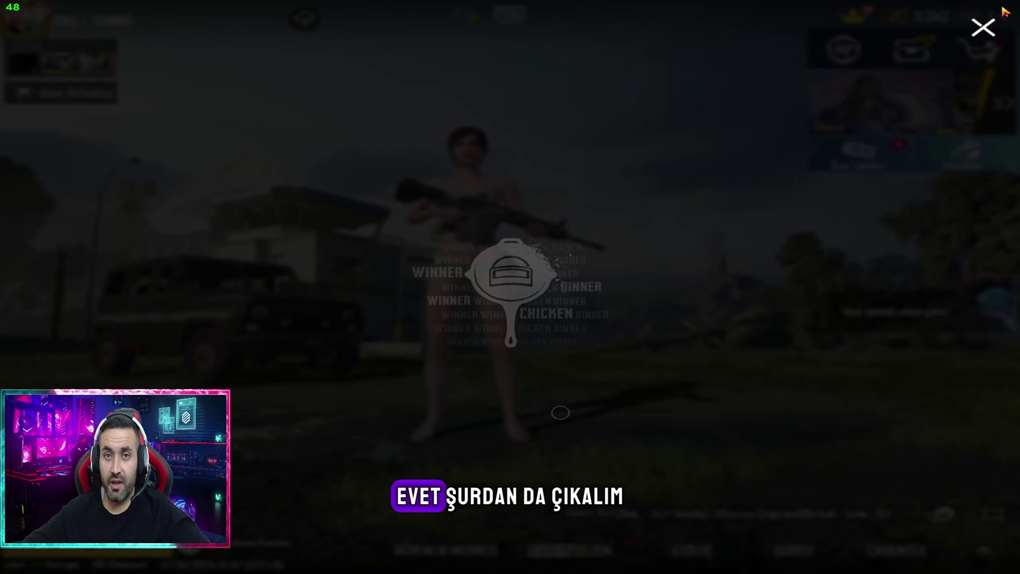
{"action": "left_click", "coordinate": [983, 28]}
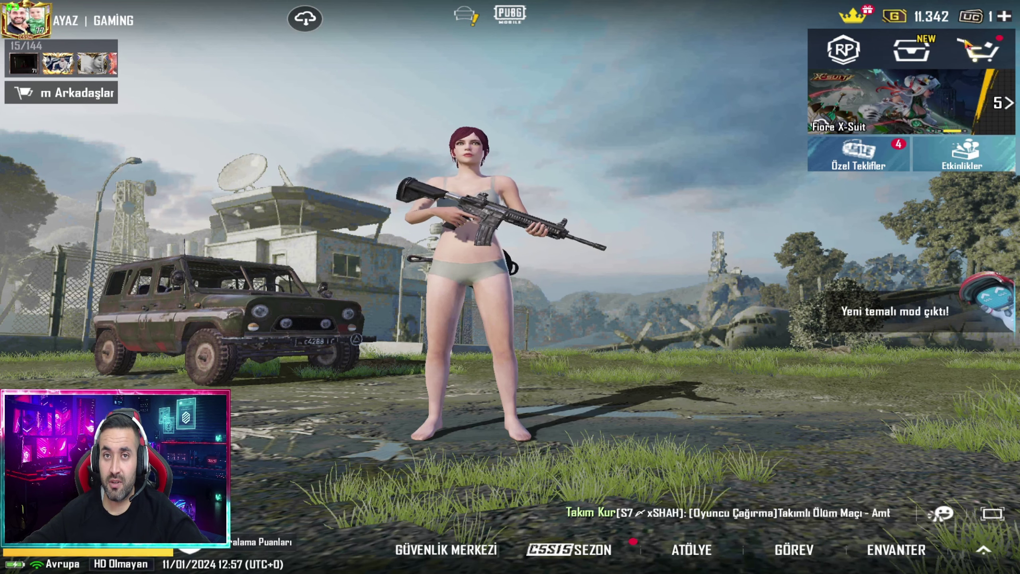
Step: Open the resource management center and start downloading Önerilen Kaynak Paketi, Yaygın Sistemler ve Etkinlikler and Klasik Haritalar
{"action": "left_click", "coordinate": [304, 18]}
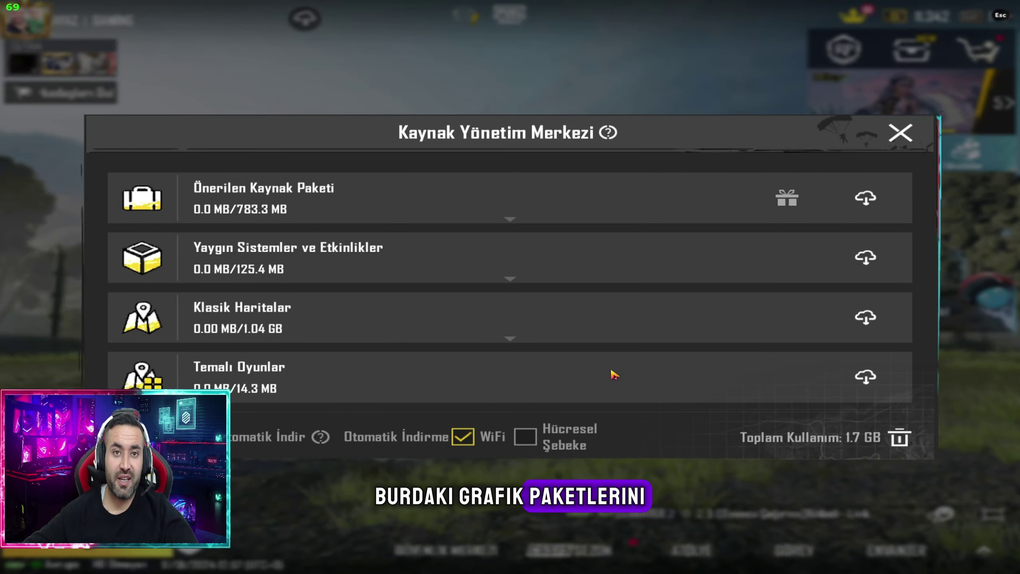
{"action": "left_click_drag", "start_coordinate": [638, 357], "coordinate": [644, 221]}
{"action": "scroll", "coordinate": [654, 233], "scroll_direction": "down", "scroll_amount": 7}
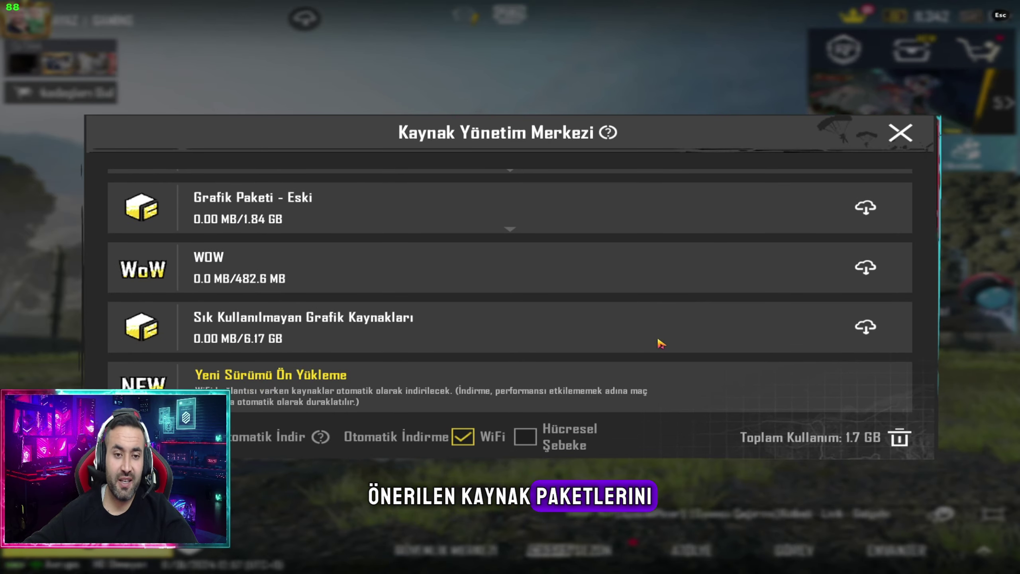
{"action": "scroll", "coordinate": [863, 277], "scroll_direction": "up", "scroll_amount": 9}
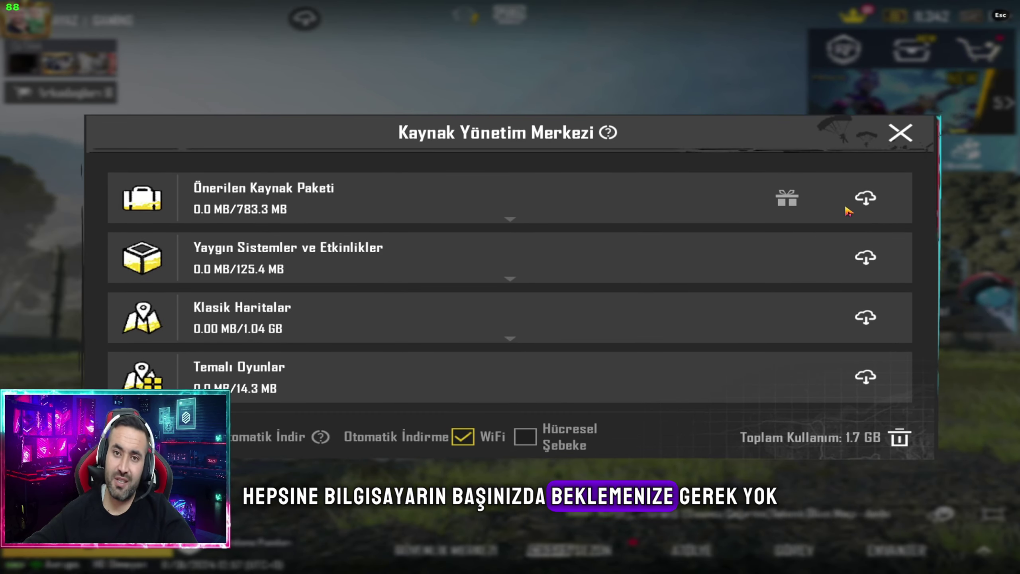
{"action": "left_click", "coordinate": [865, 198]}
{"action": "left_click", "coordinate": [865, 257]}
{"action": "left_click", "coordinate": [865, 317]}
Step: Start downloading the Temalı Oyunlar, Arena Haritaları and Metro Royale: Buluşma resource packs
{"action": "scroll", "coordinate": [864, 281], "scroll_direction": "down", "scroll_amount": 3}
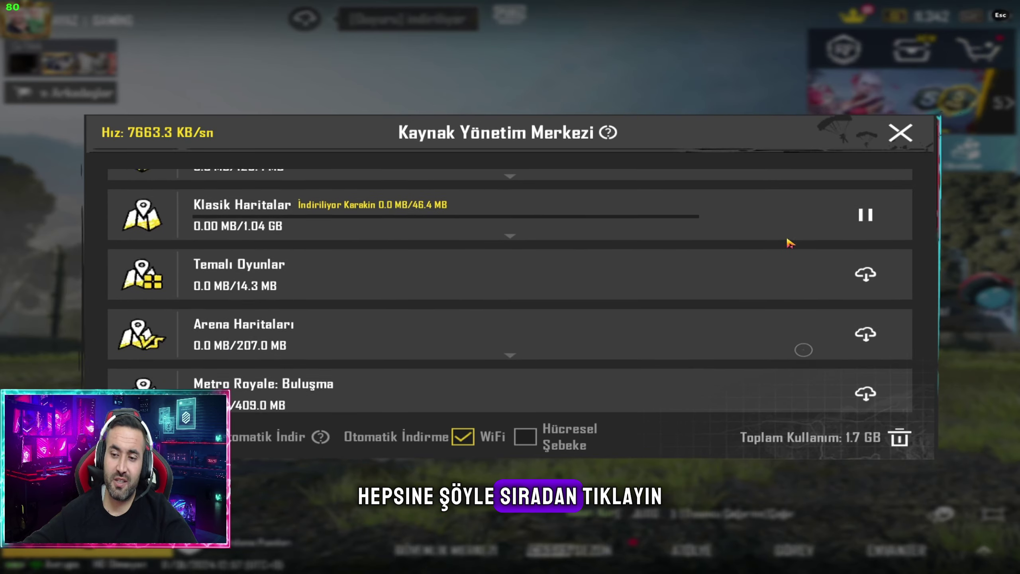
{"action": "left_click", "coordinate": [864, 270]}
{"action": "left_click", "coordinate": [865, 330]}
{"action": "left_click", "coordinate": [866, 390]}
Step: Start downloading Yüksek Kalite Görseller ve Ses, every Grafik Paketi, WOW and Sık Kullanılmayan Grafik Kaynakları, and close the resource management center
{"action": "scroll", "coordinate": [871, 281], "scroll_direction": "down", "scroll_amount": 4}
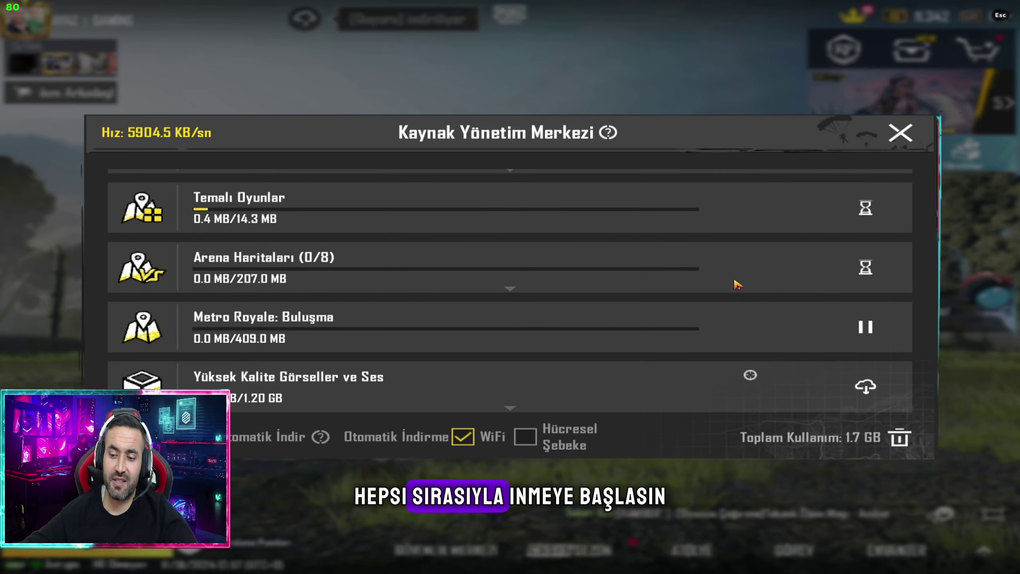
{"action": "left_click", "coordinate": [866, 265]}
{"action": "left_click", "coordinate": [866, 314]}
{"action": "left_click", "coordinate": [865, 374]}
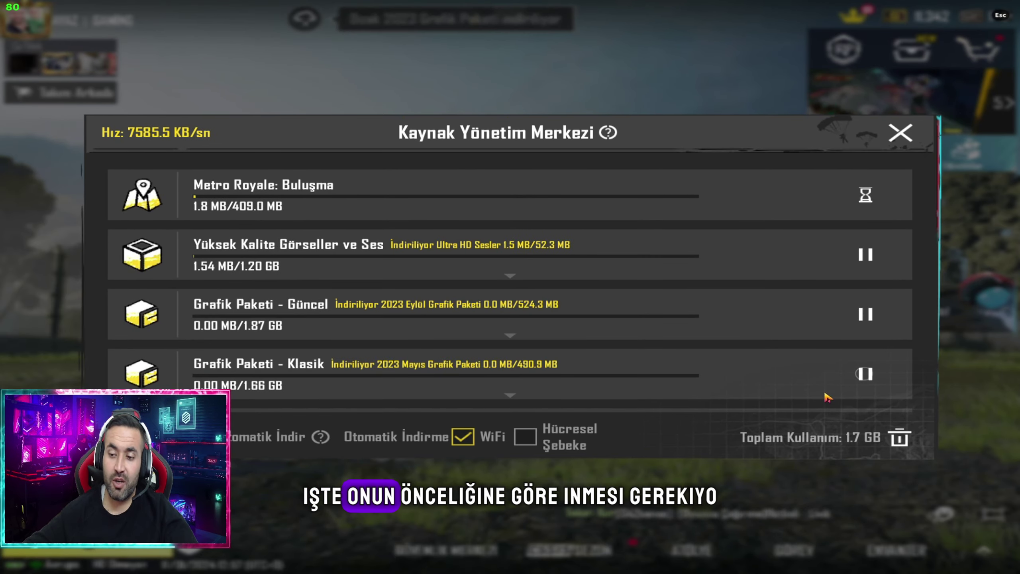
{"action": "scroll", "coordinate": [804, 281], "scroll_direction": "down", "scroll_amount": 3}
{"action": "scroll", "coordinate": [775, 249], "scroll_direction": "down", "scroll_amount": 3}
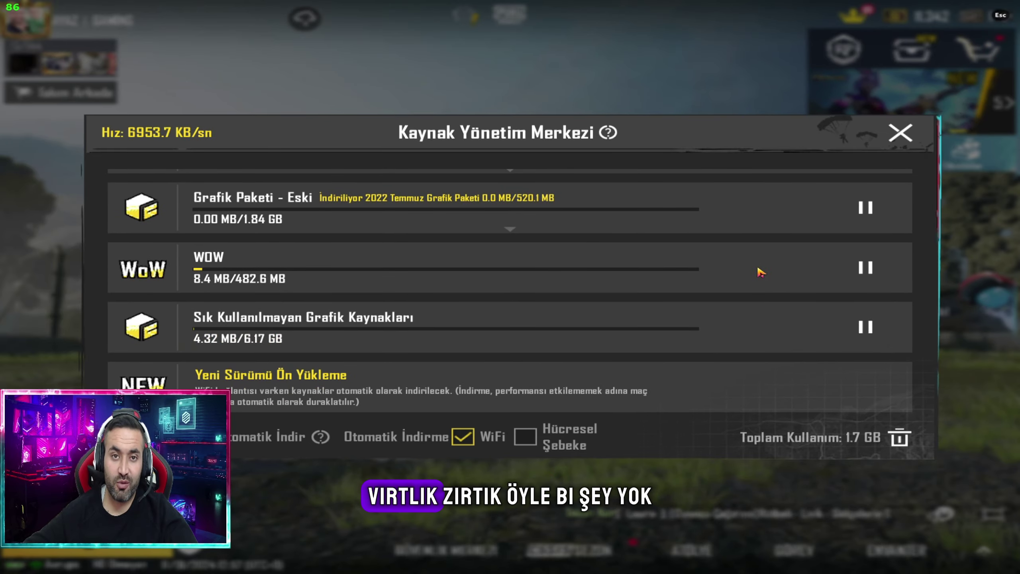
{"action": "scroll", "coordinate": [763, 305], "scroll_direction": "up", "scroll_amount": 10}
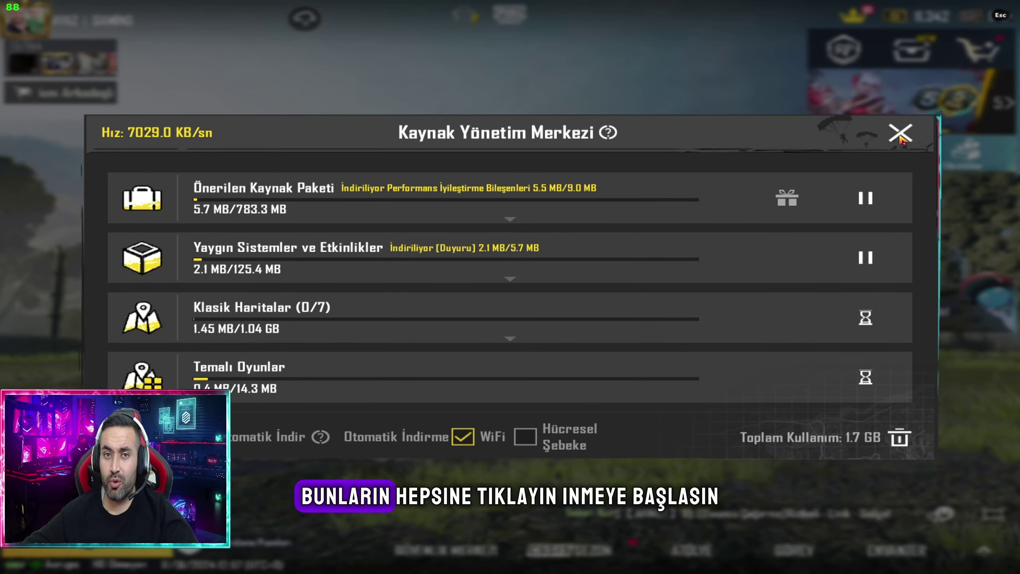
{"action": "left_click", "coordinate": [900, 134]}
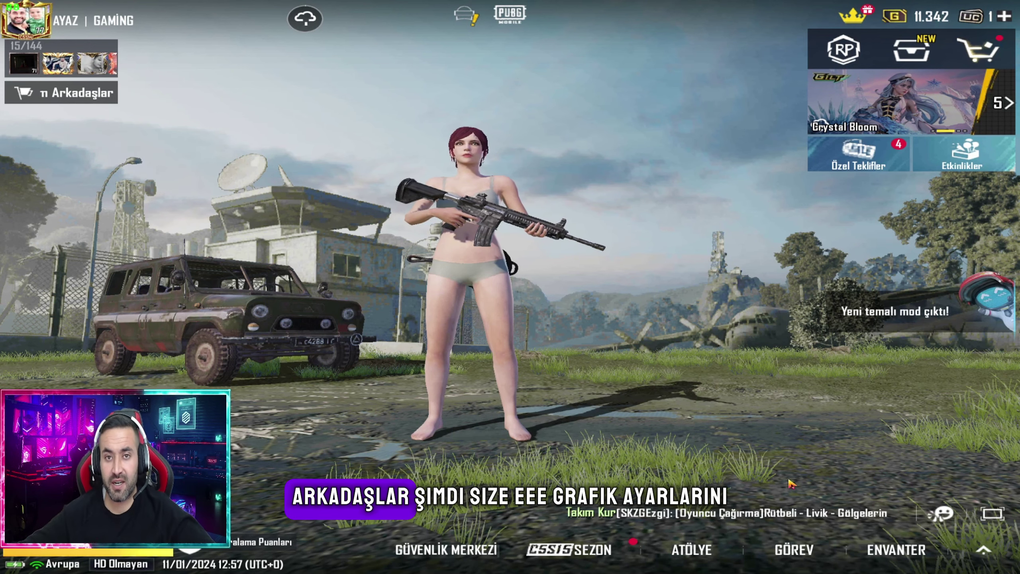
Step: Open the game settings from the lobby, dismiss the unusual login notice and show the Kontroller settings
{"action": "left_click", "coordinate": [987, 553]}
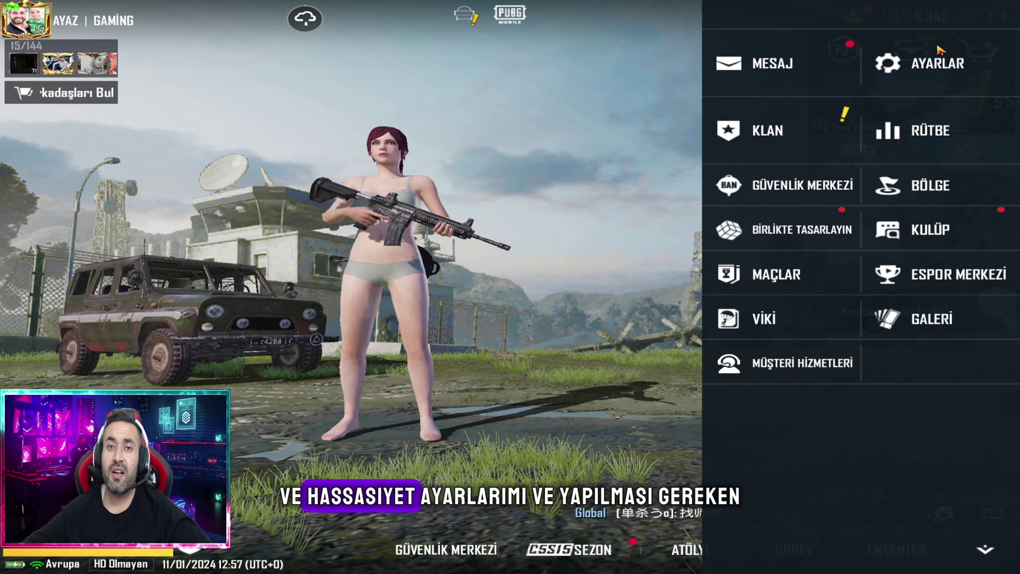
{"action": "left_click", "coordinate": [936, 53]}
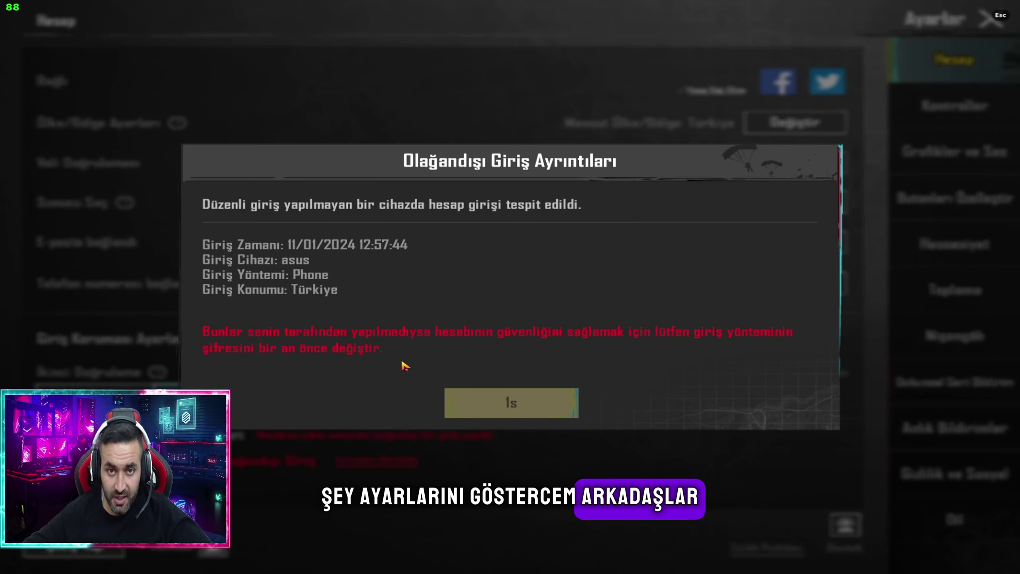
{"action": "left_click", "coordinate": [486, 395]}
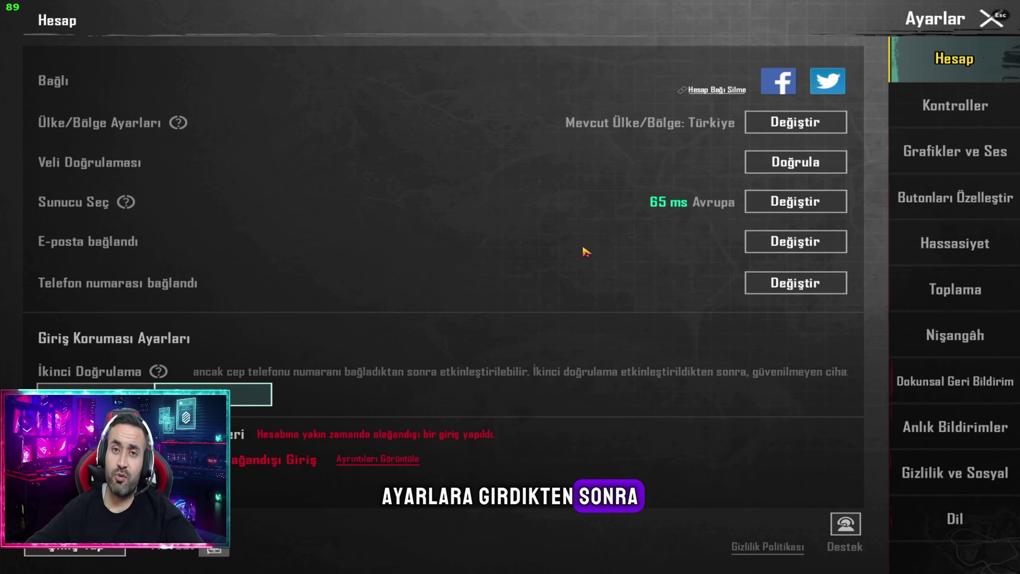
{"action": "left_click", "coordinate": [955, 105]}
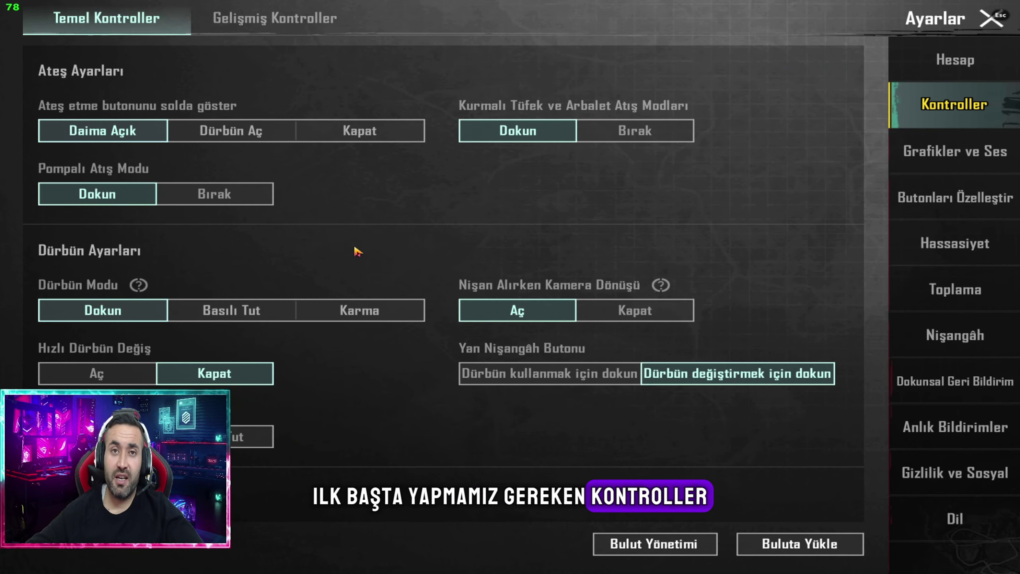